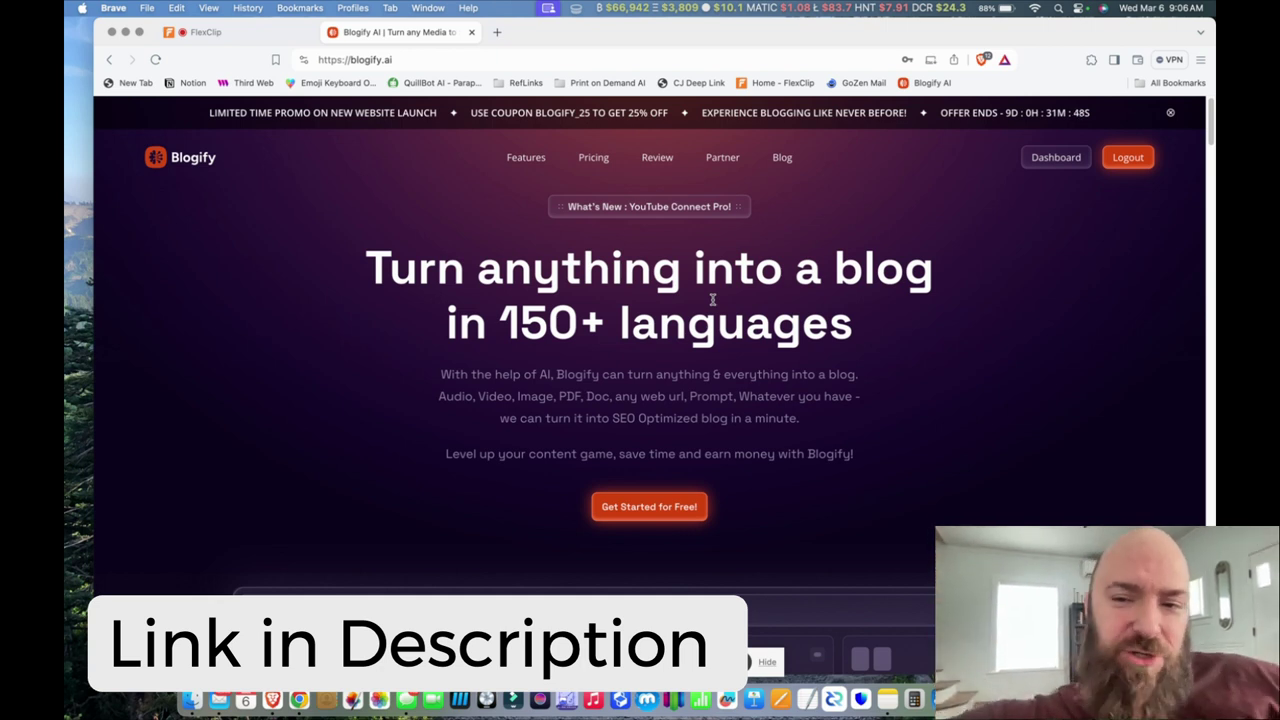
Open the Blogify dashboard's settings and review which blogging platforms are connected to the account
left_click(1052, 161)
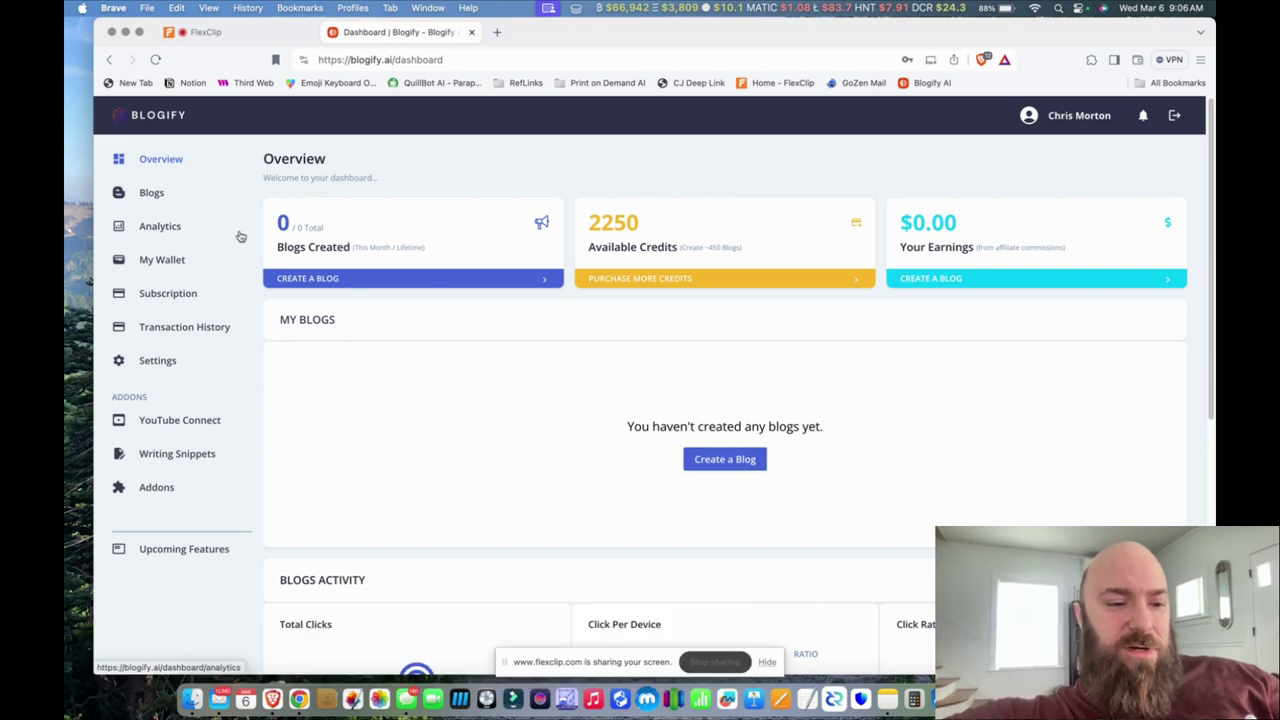
left_click(158, 360)
scroll(408, 420, "down", 5)
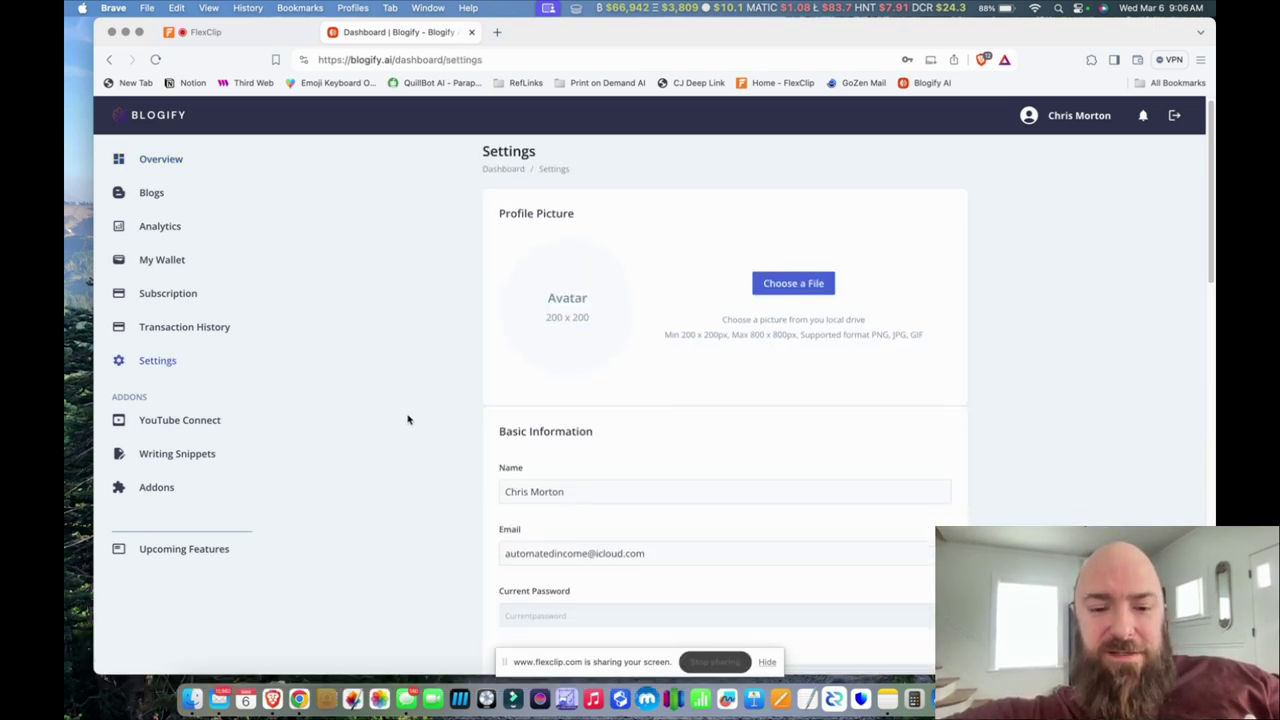
scroll(408, 420, "down", 5)
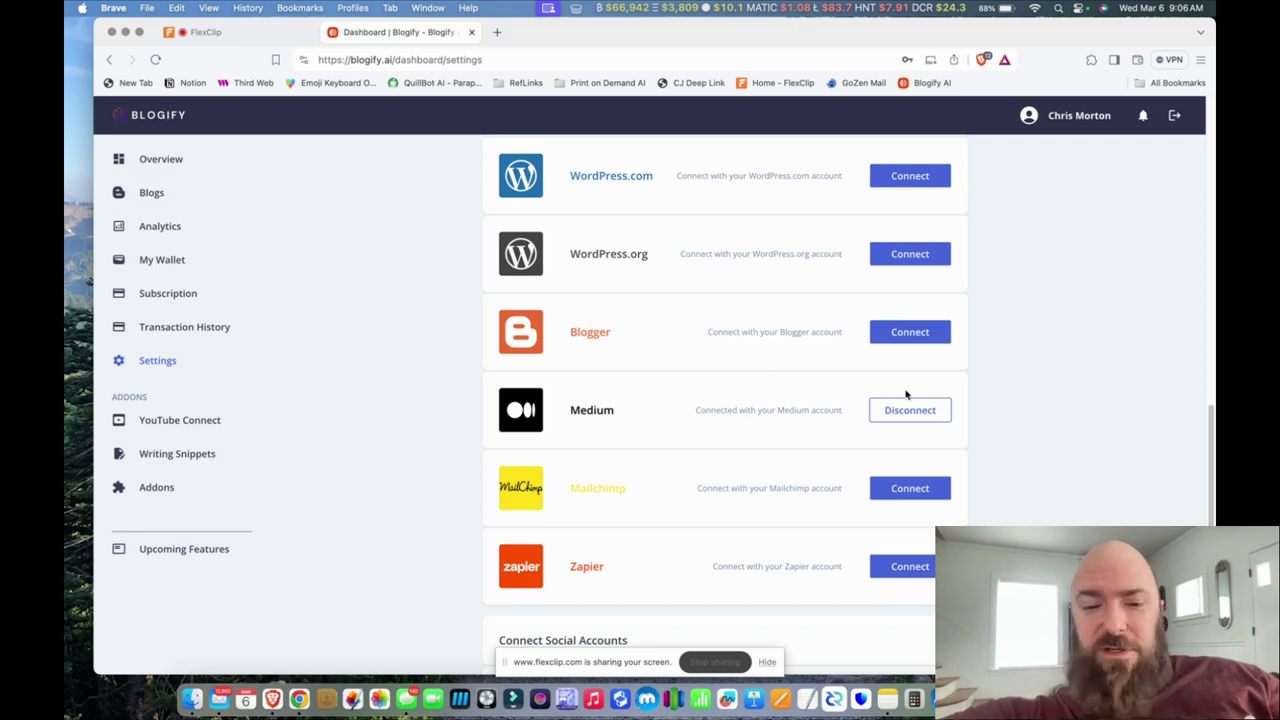
Start a new blog from the Blogs page and select the restored YouTube link used as the video source
left_click(147, 194)
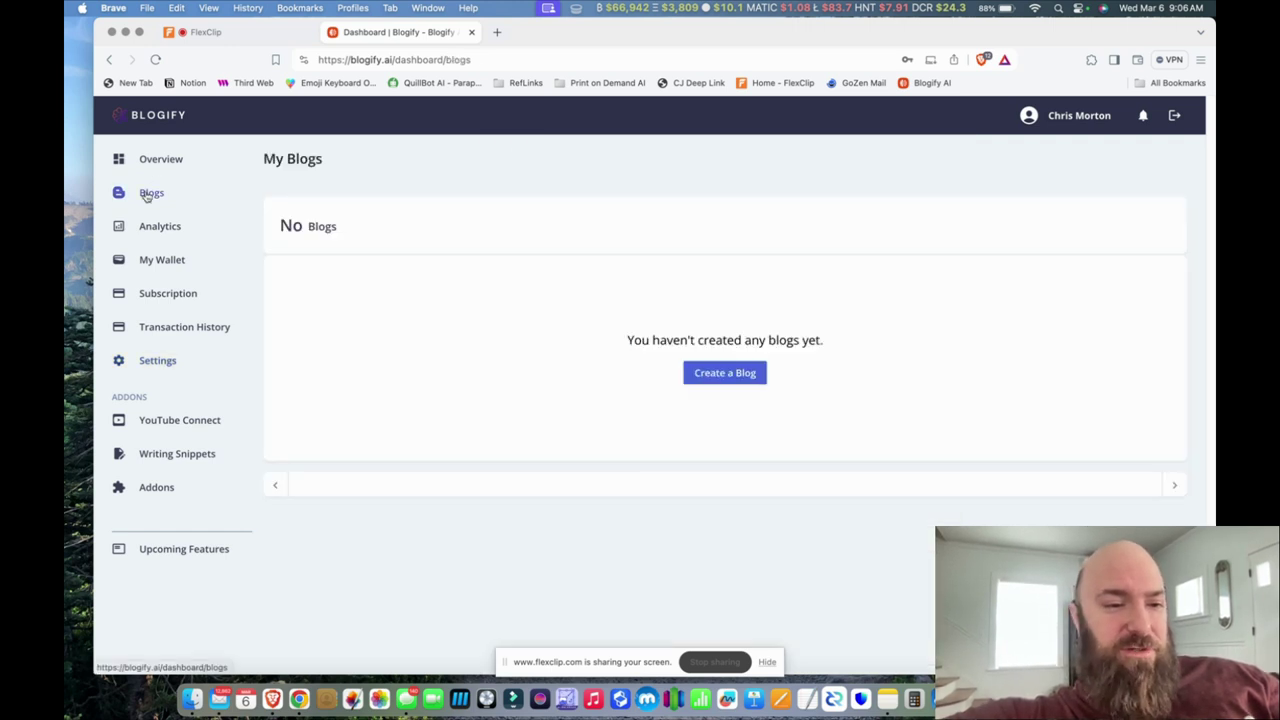
left_click(710, 374)
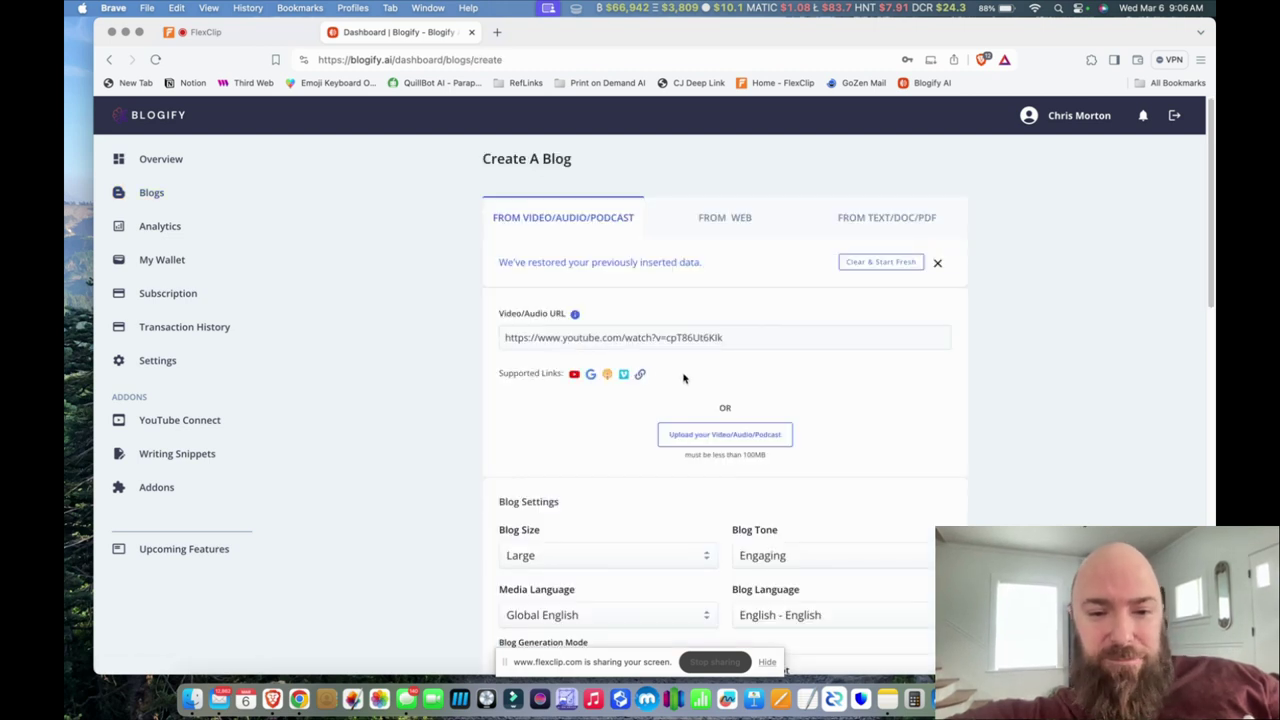
key("super+a")
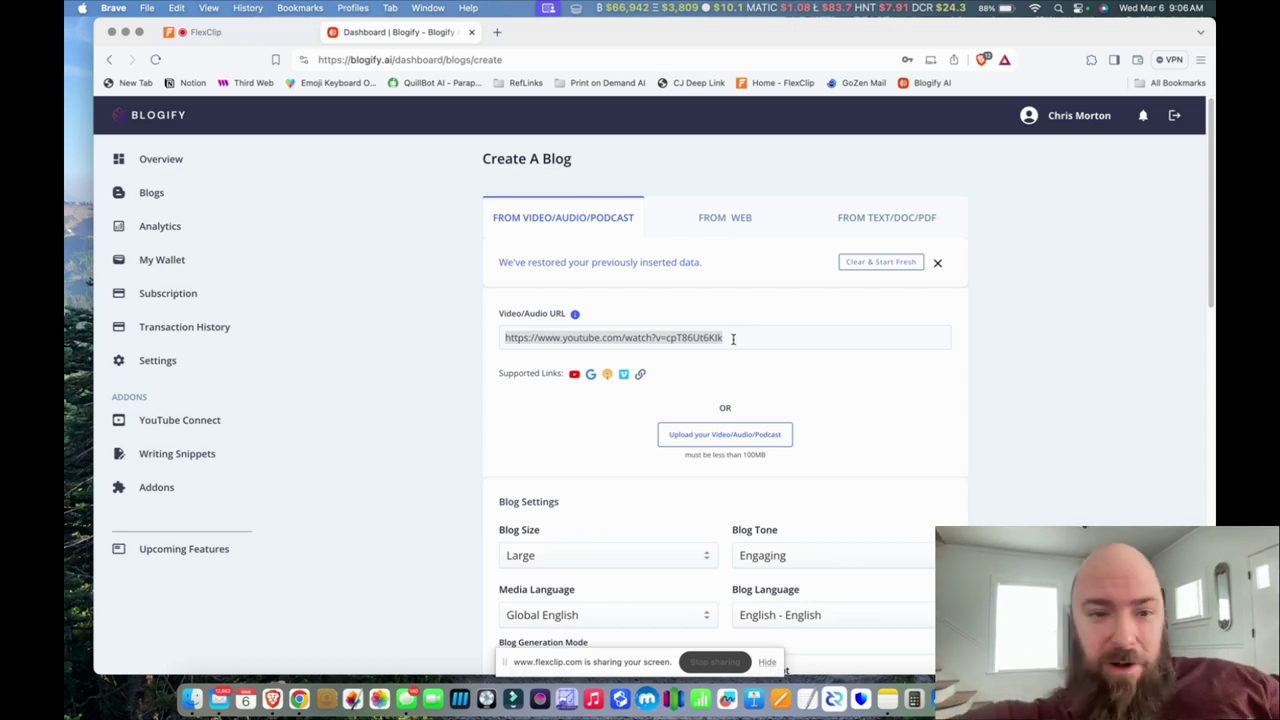
Open YouTube in a new browser tab and look over your own channel's home page
key("super+t")
type("you")
key("Return")
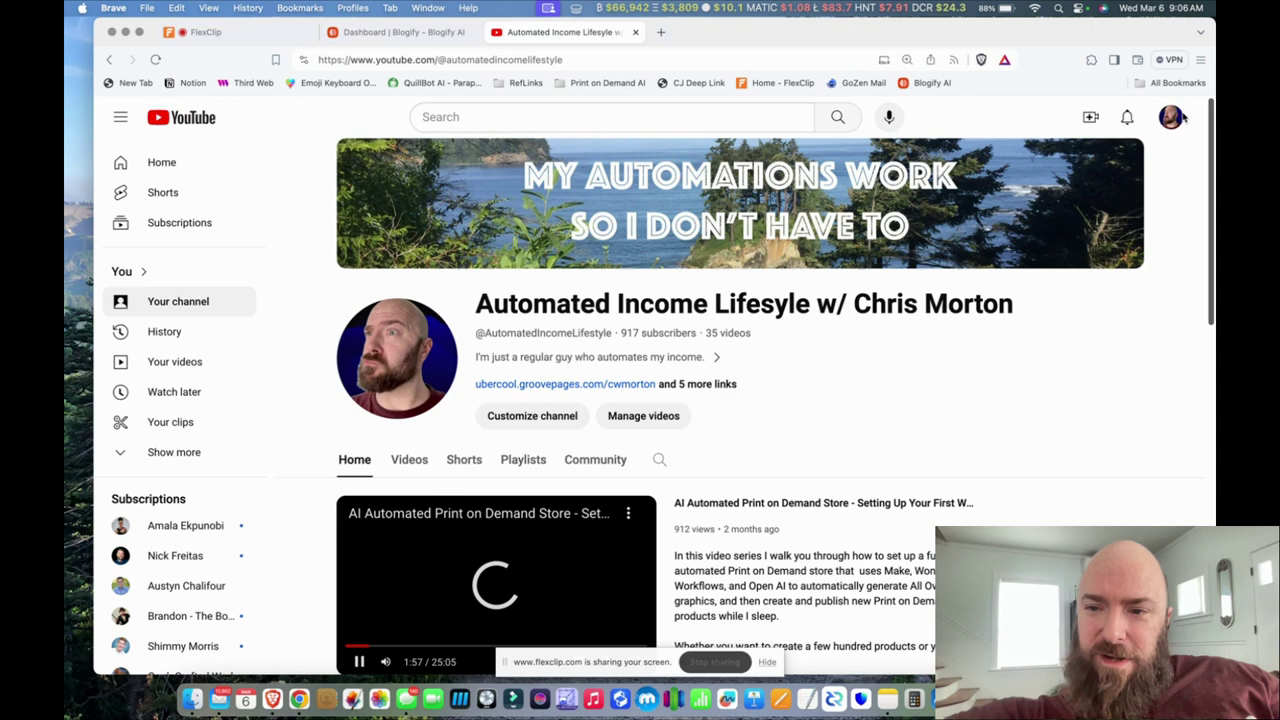
left_click(1178, 118)
left_click(800, 377)
scroll(800, 377, "down", 3)
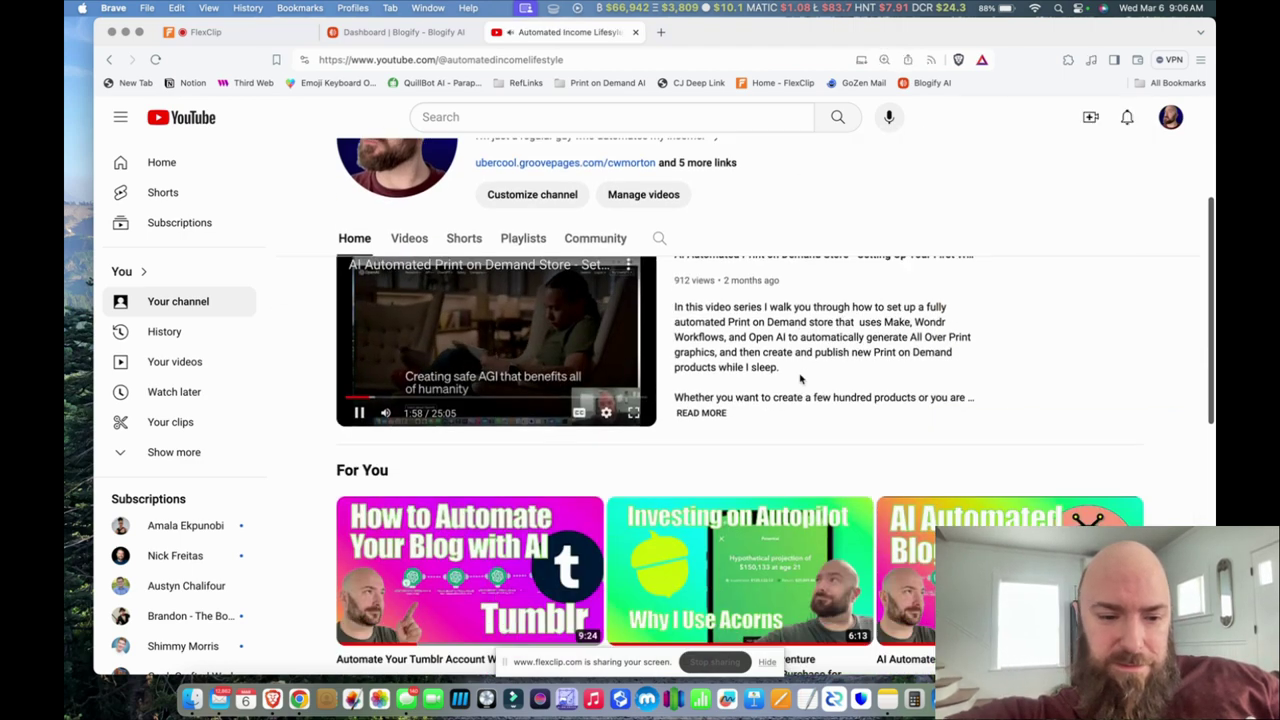
scroll(800, 377, "down", 3)
scroll(689, 371, "up", 5)
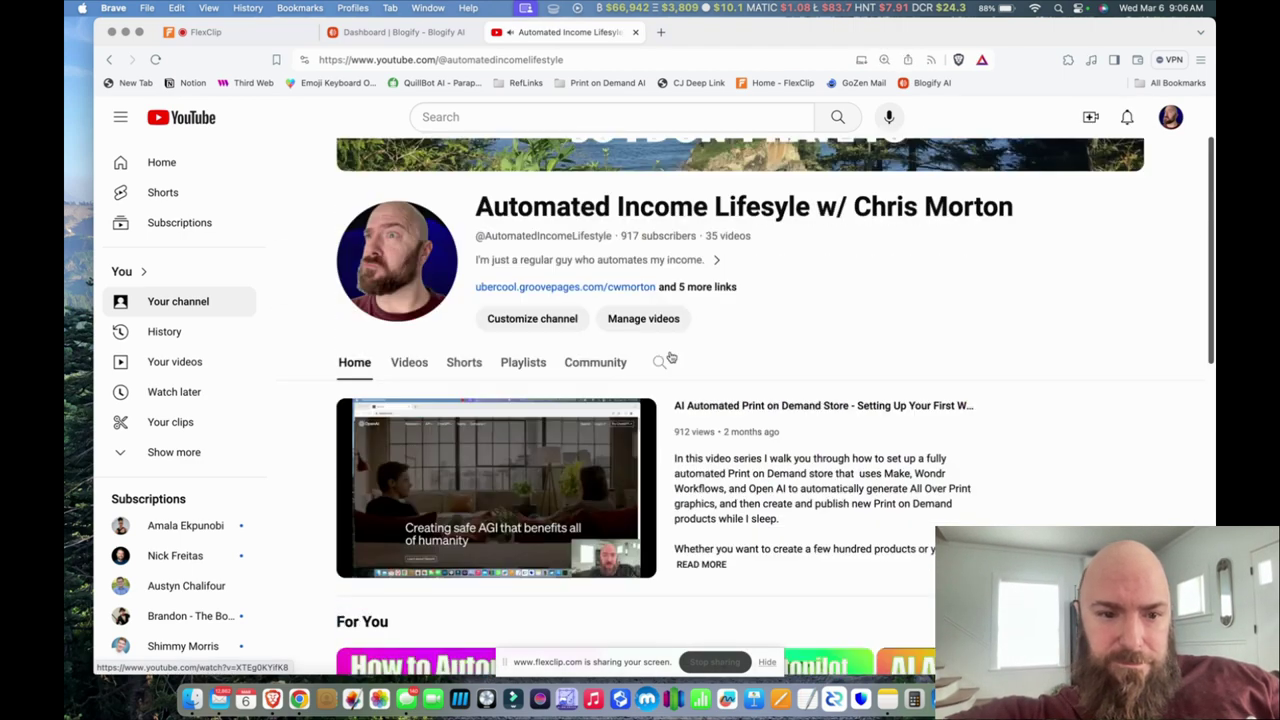
Open "This Shopping Spree Can Save You $1000's of Dollars!" from the channel's videos and pause it
left_click(410, 458)
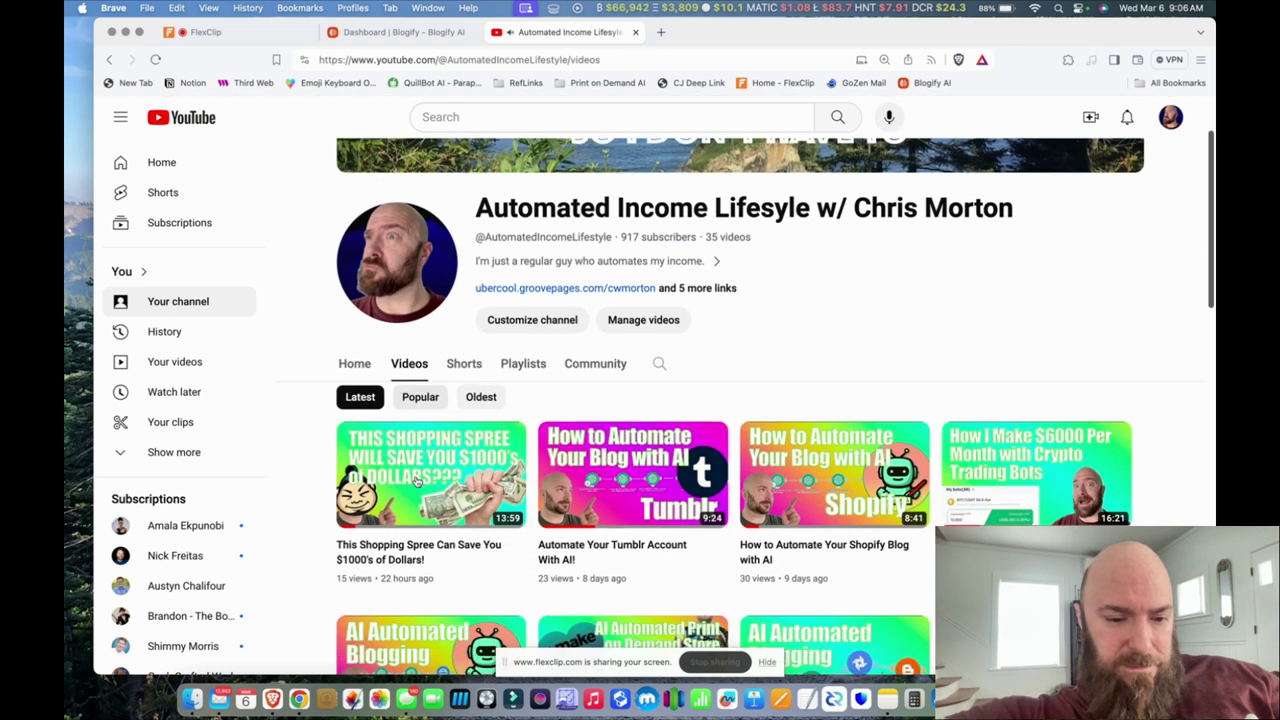
left_click(418, 481)
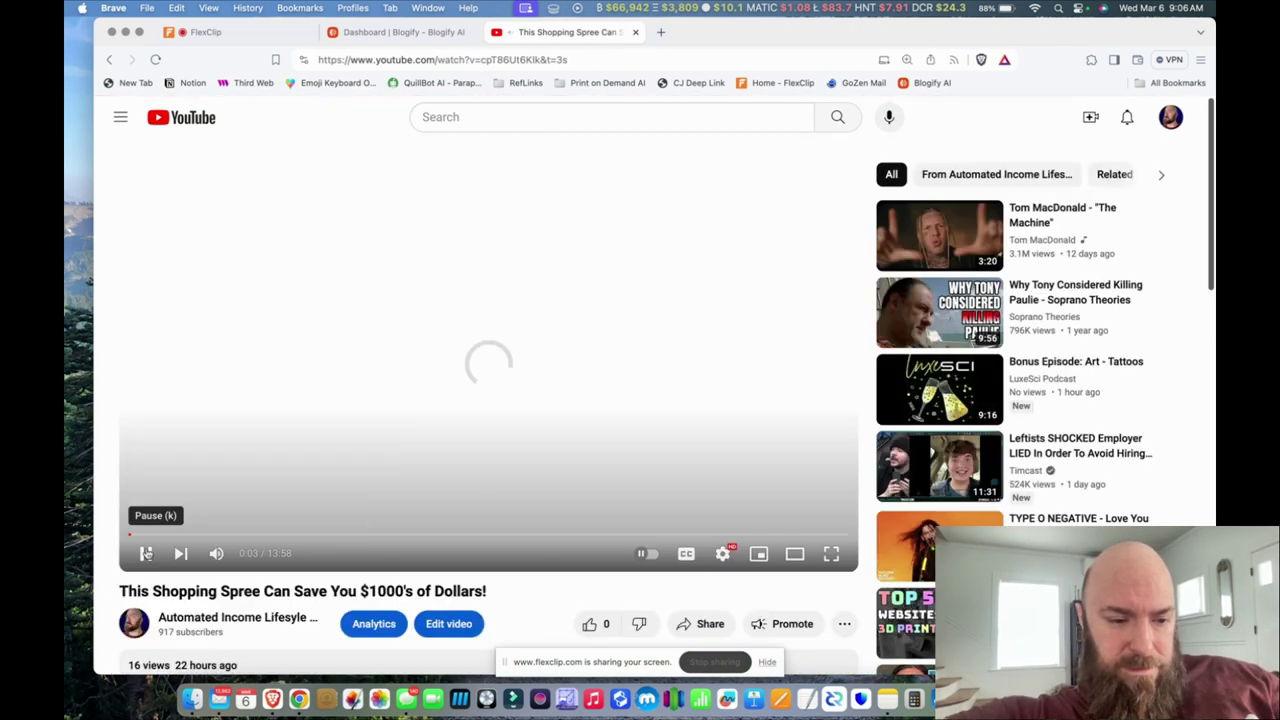
left_click(145, 553)
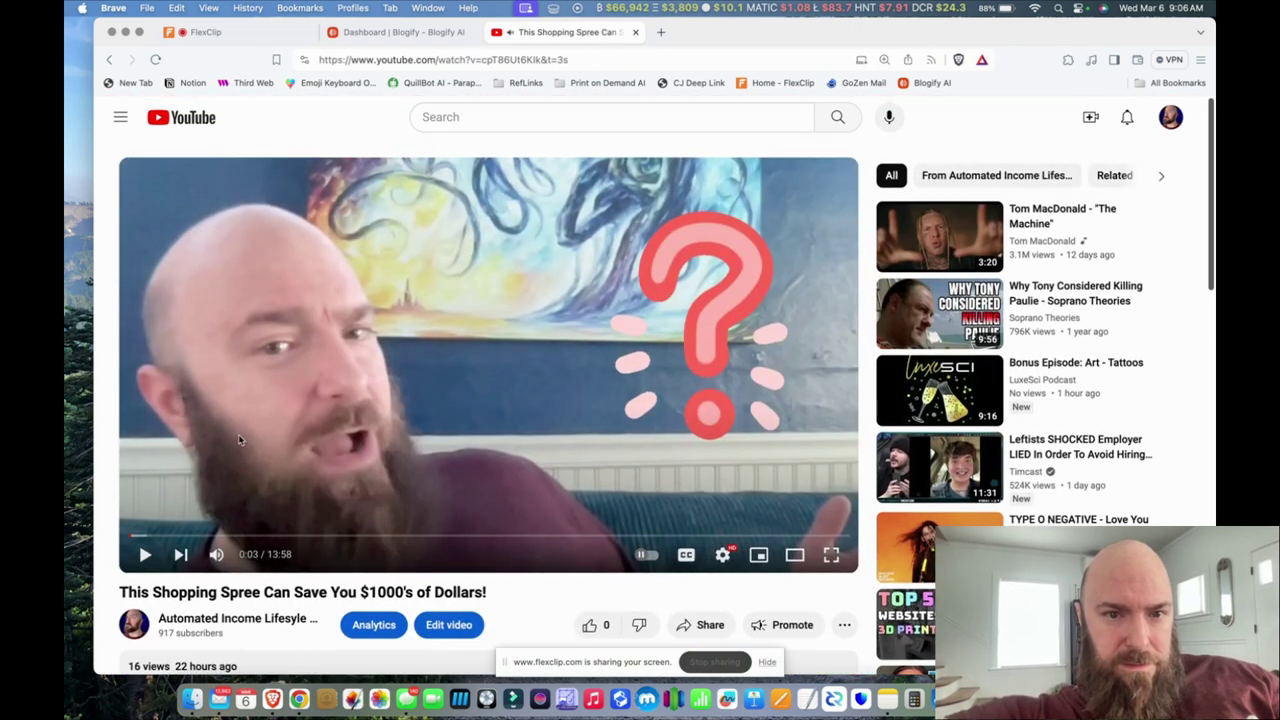
Return to the Blogify blog form and review the available Blog Tone options, keeping Engaging
left_click(409, 32)
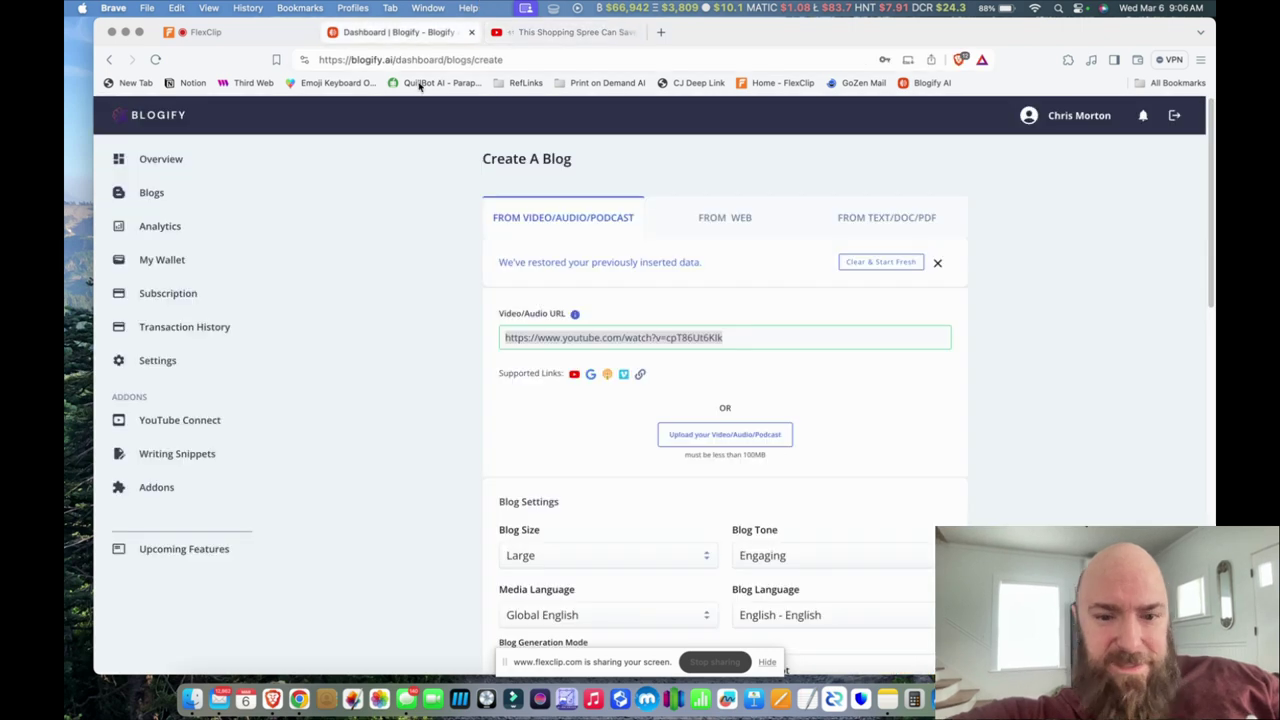
scroll(806, 460, "down", 2)
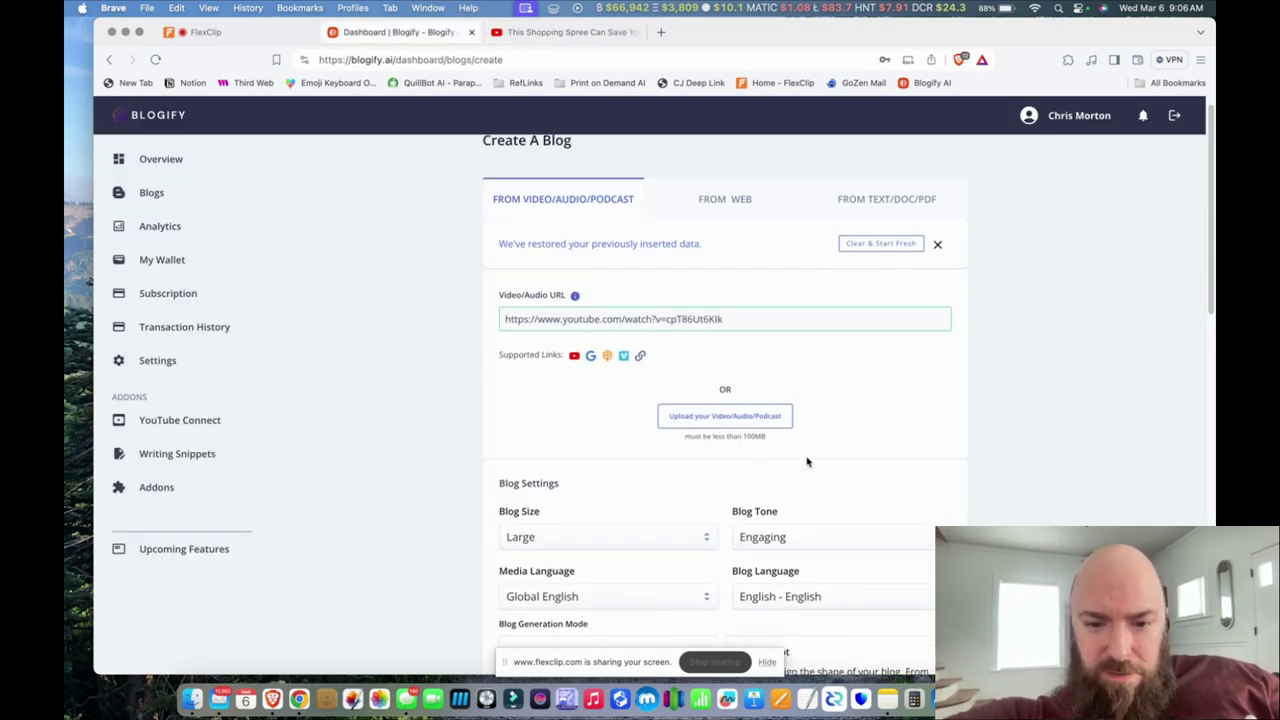
scroll(610, 485, "down", 3)
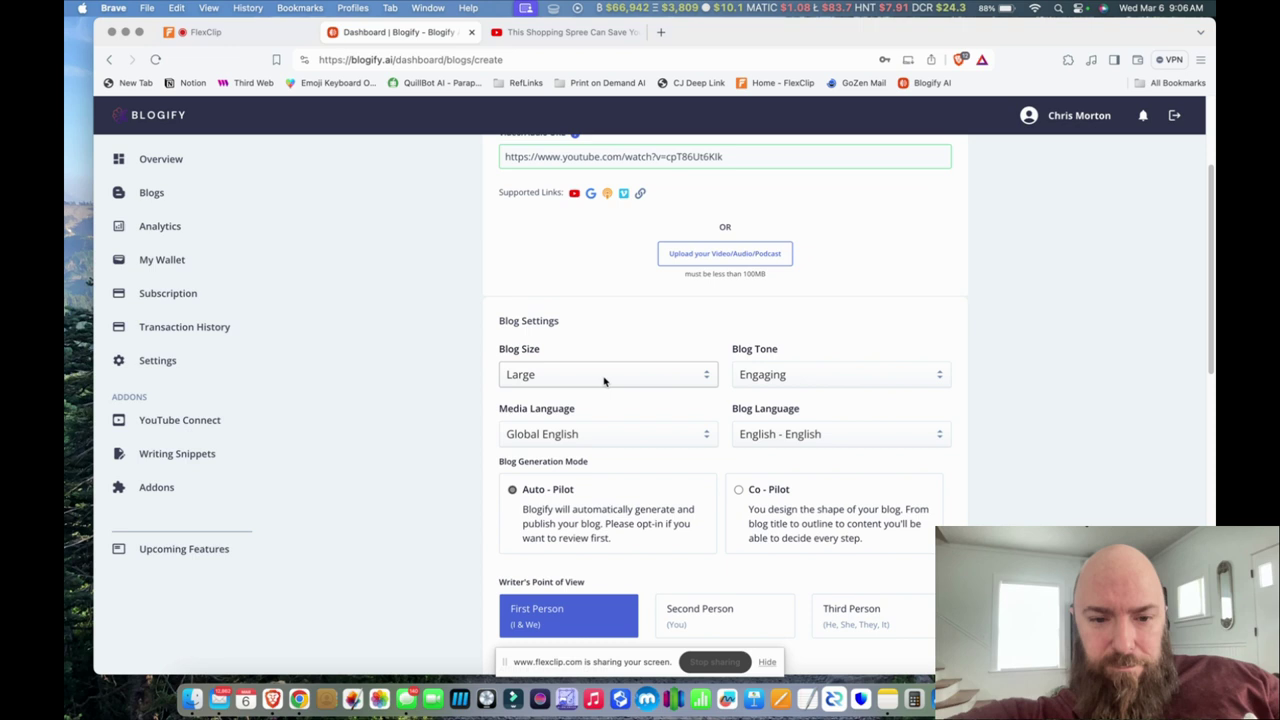
left_click(794, 376)
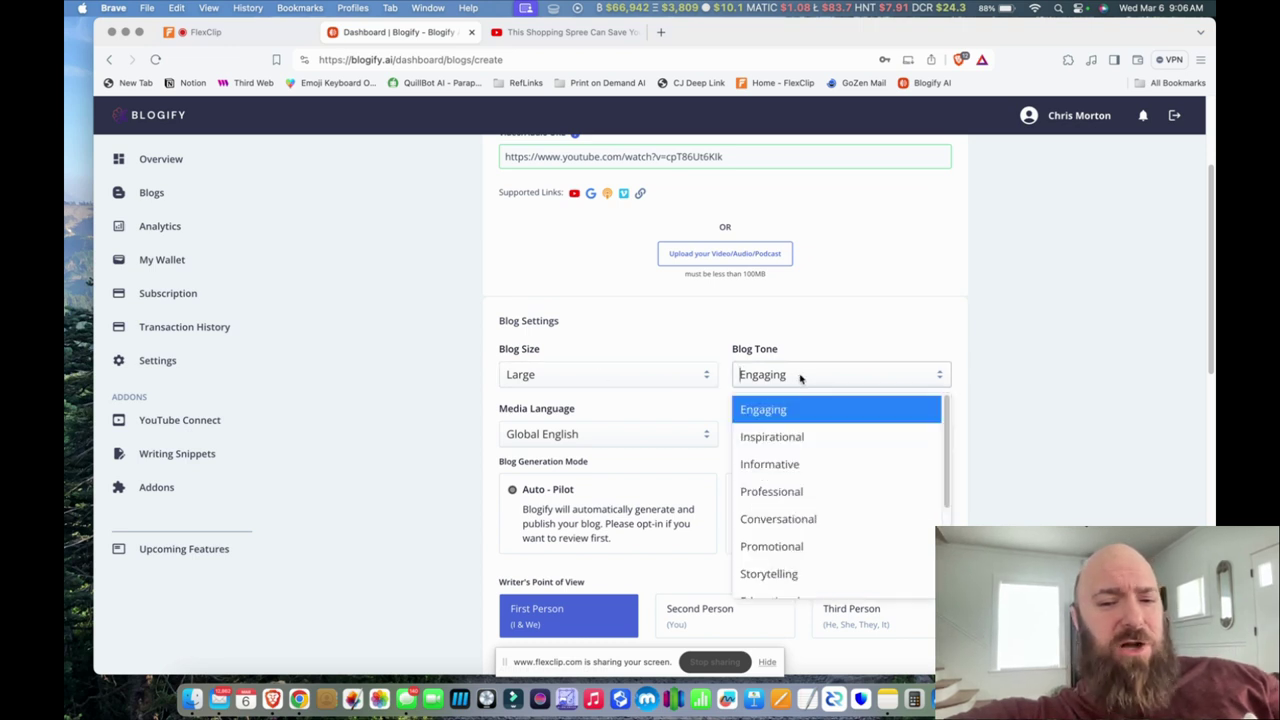
scroll(824, 527, "down", 6)
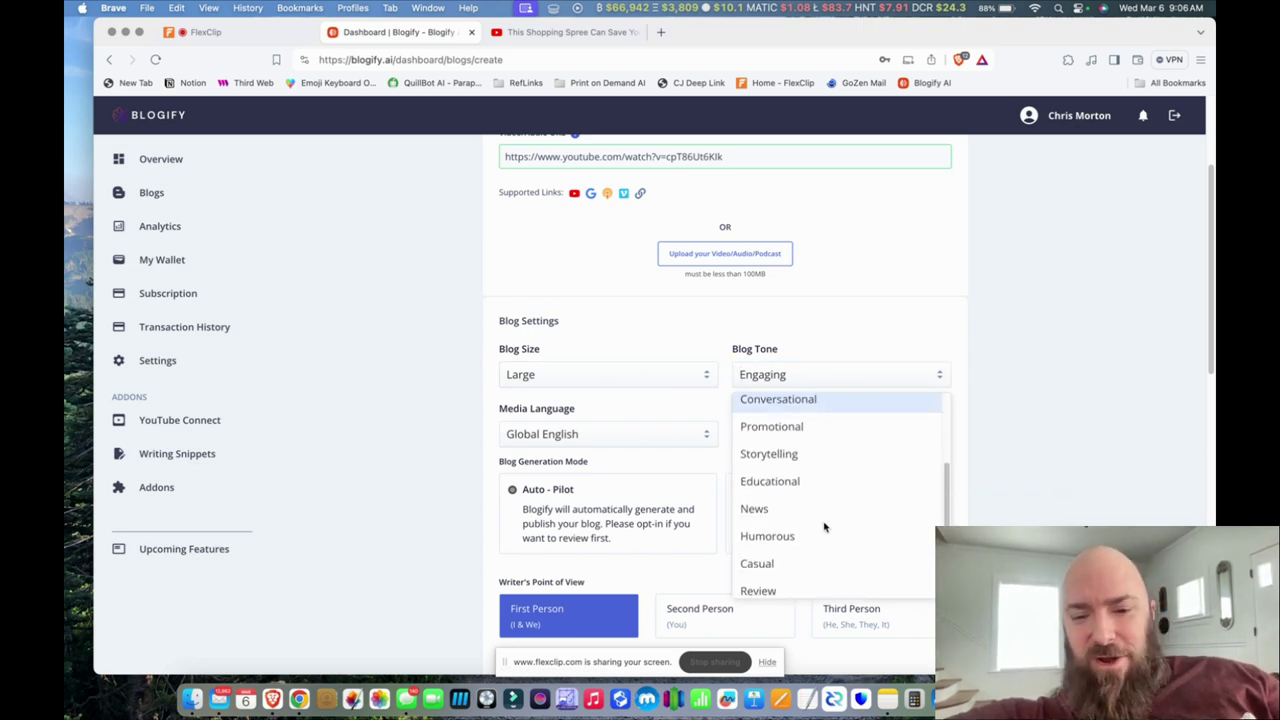
scroll(824, 527, "up", 3)
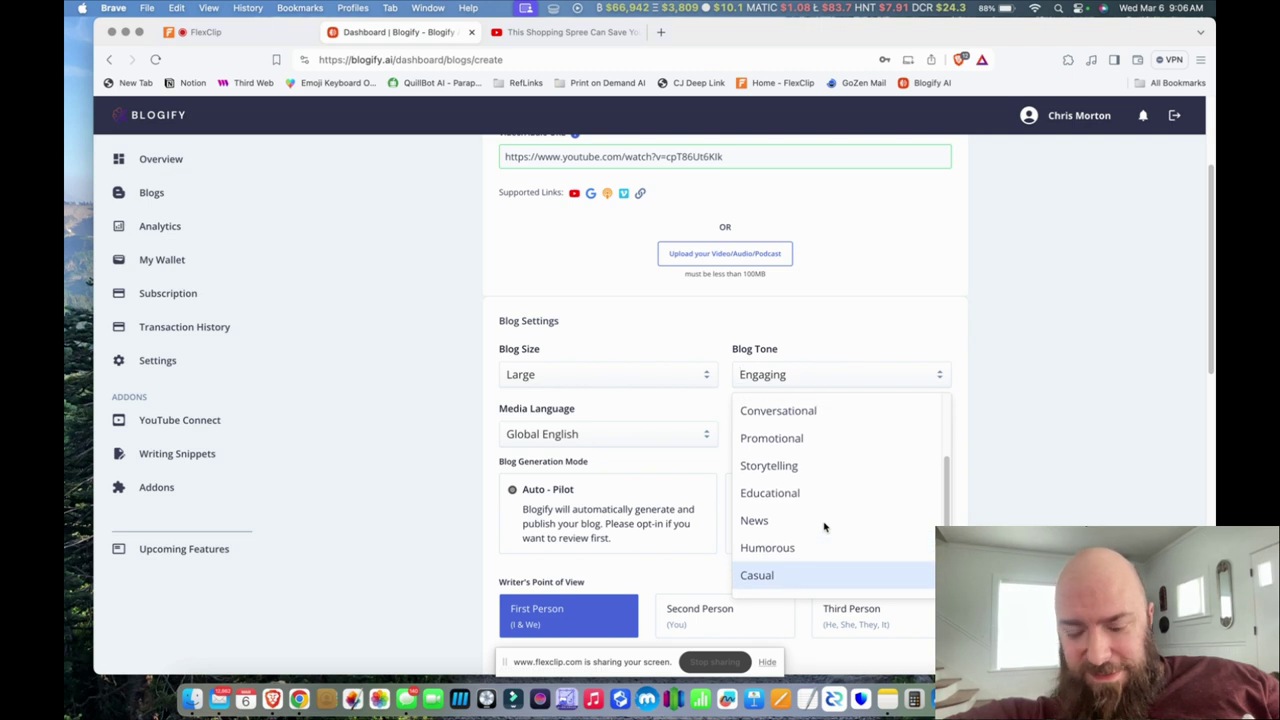
scroll(824, 527, "up", 3)
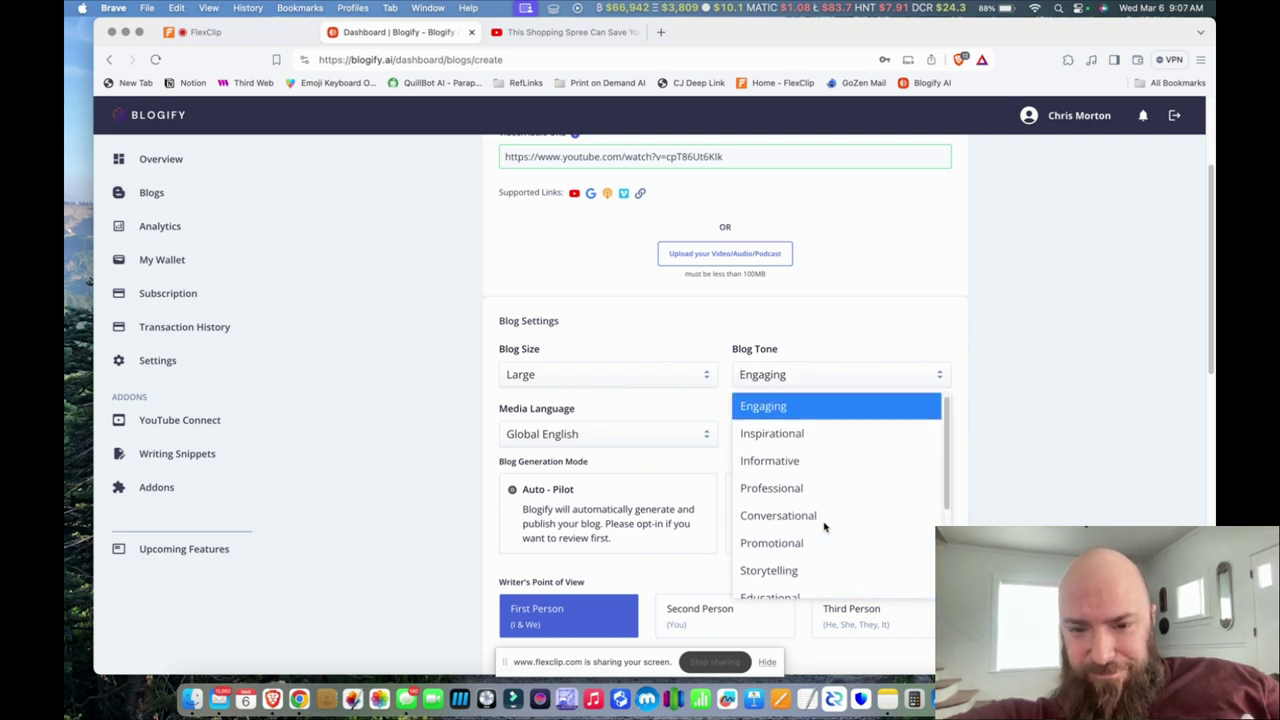
left_click(896, 325)
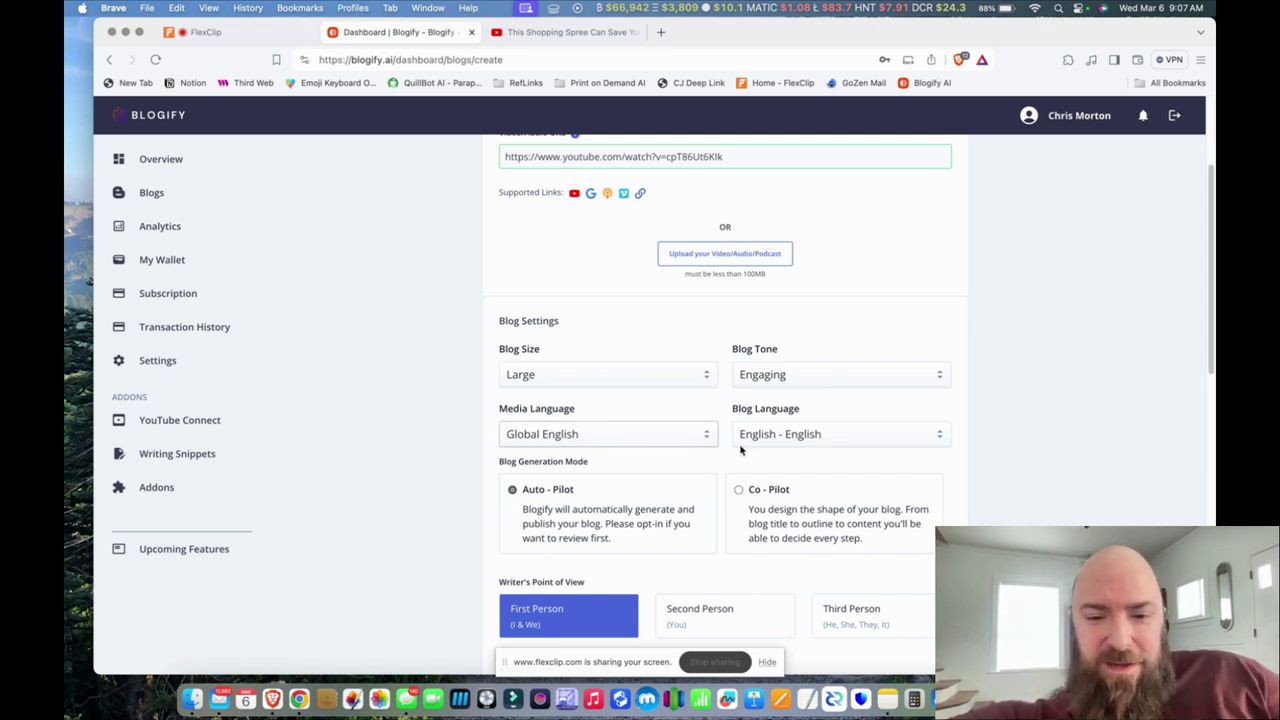
Opt in for Affiliate Commission and check the content creator credit option, leaving that credit turned off
scroll(774, 489, "down", 1)
scroll(774, 489, "down", 1)
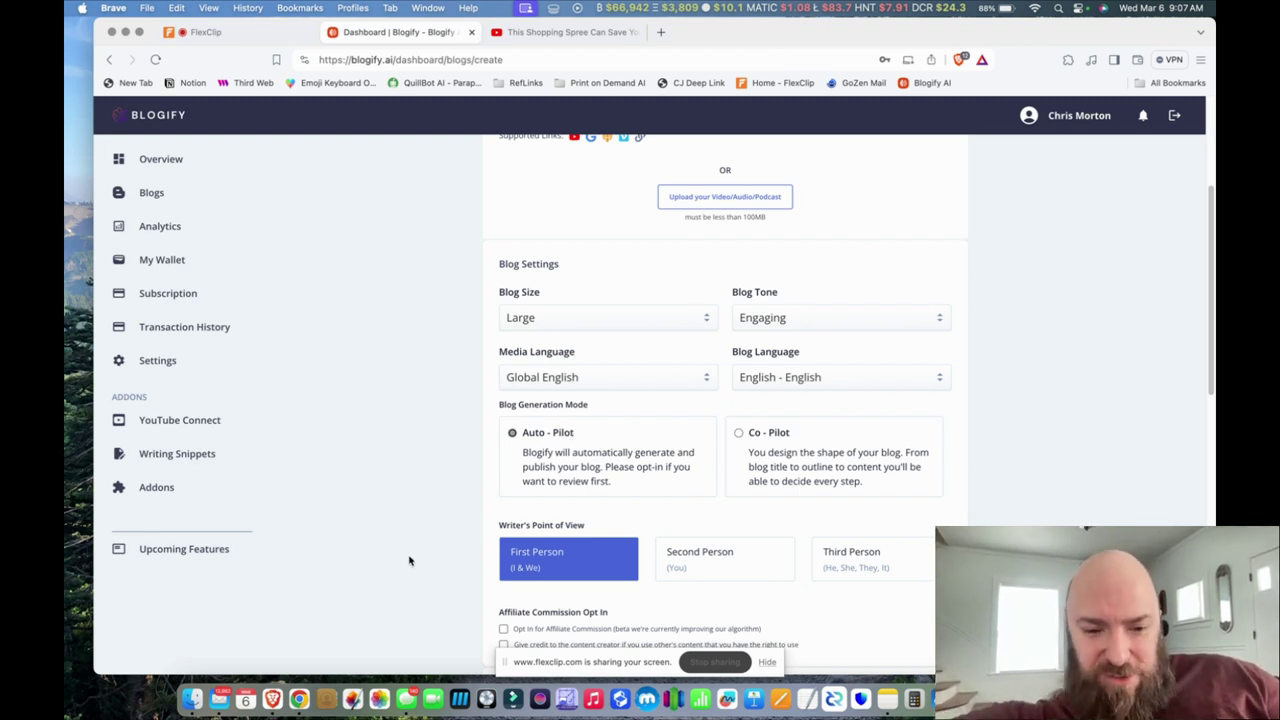
scroll(412, 556, "down", 2)
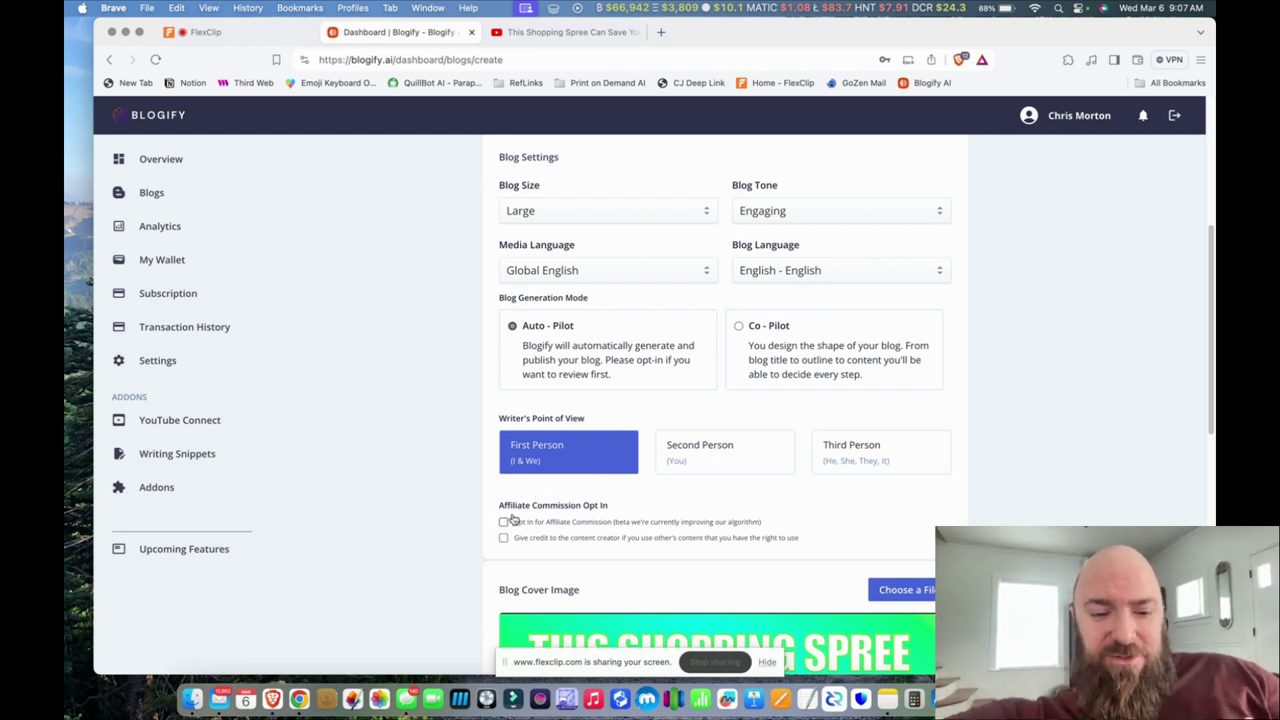
left_click(503, 523)
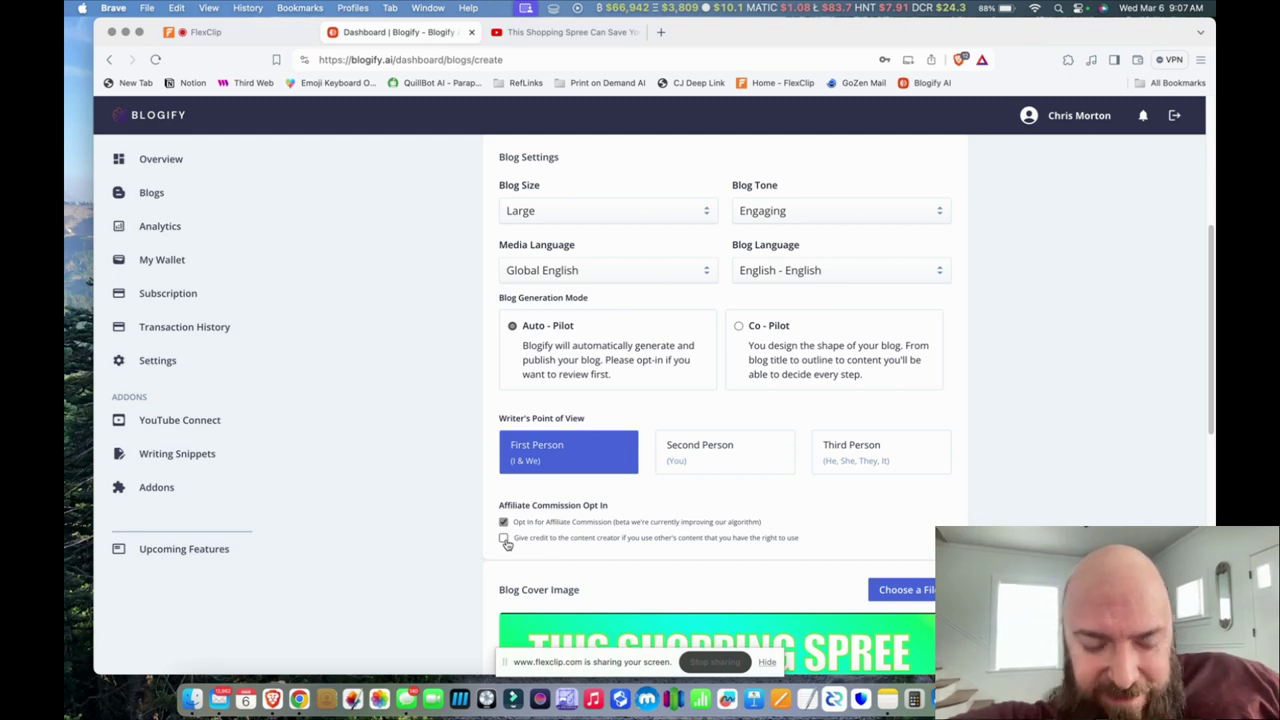
scroll(543, 531, "up", 5)
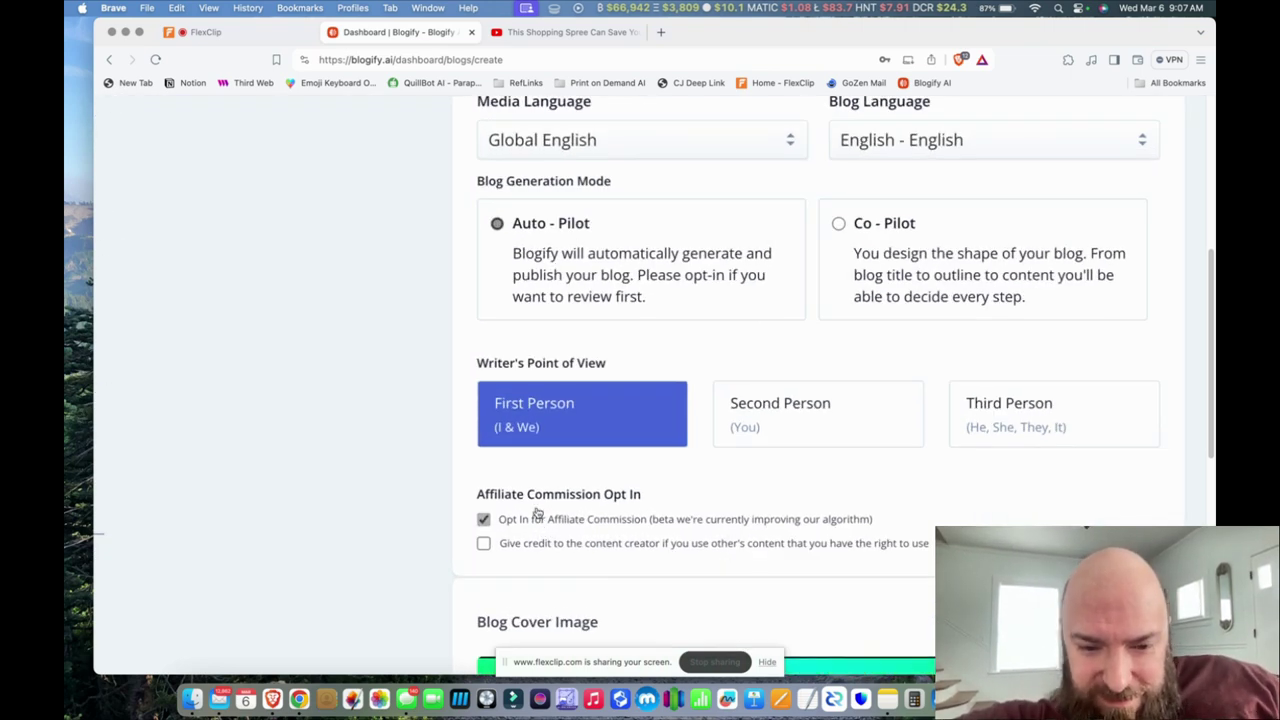
scroll(538, 513, "down", 5)
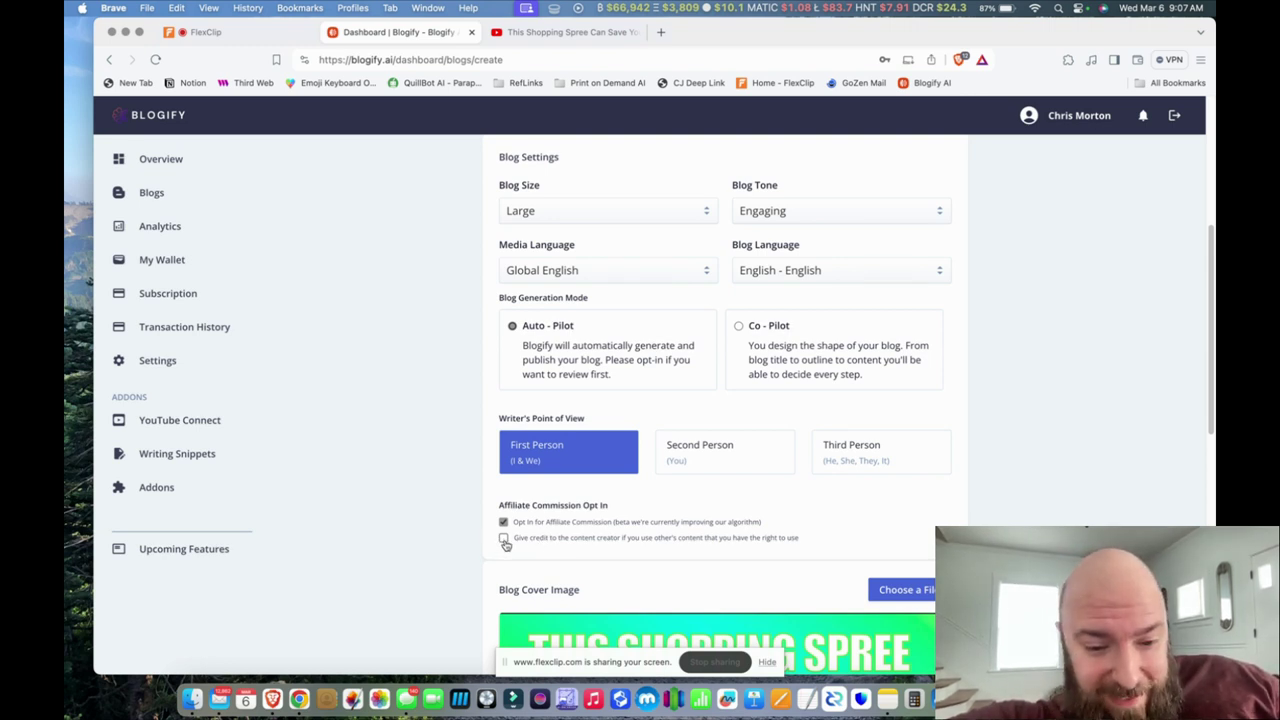
left_click(504, 539)
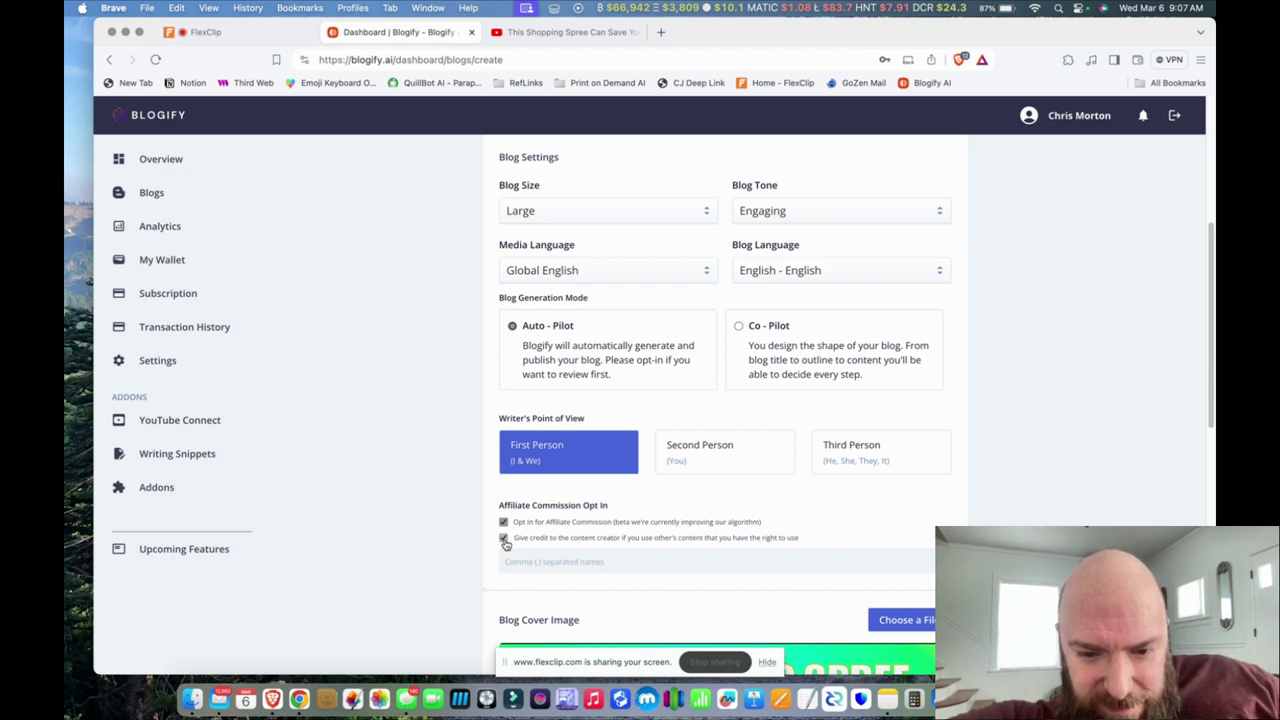
left_click(504, 539)
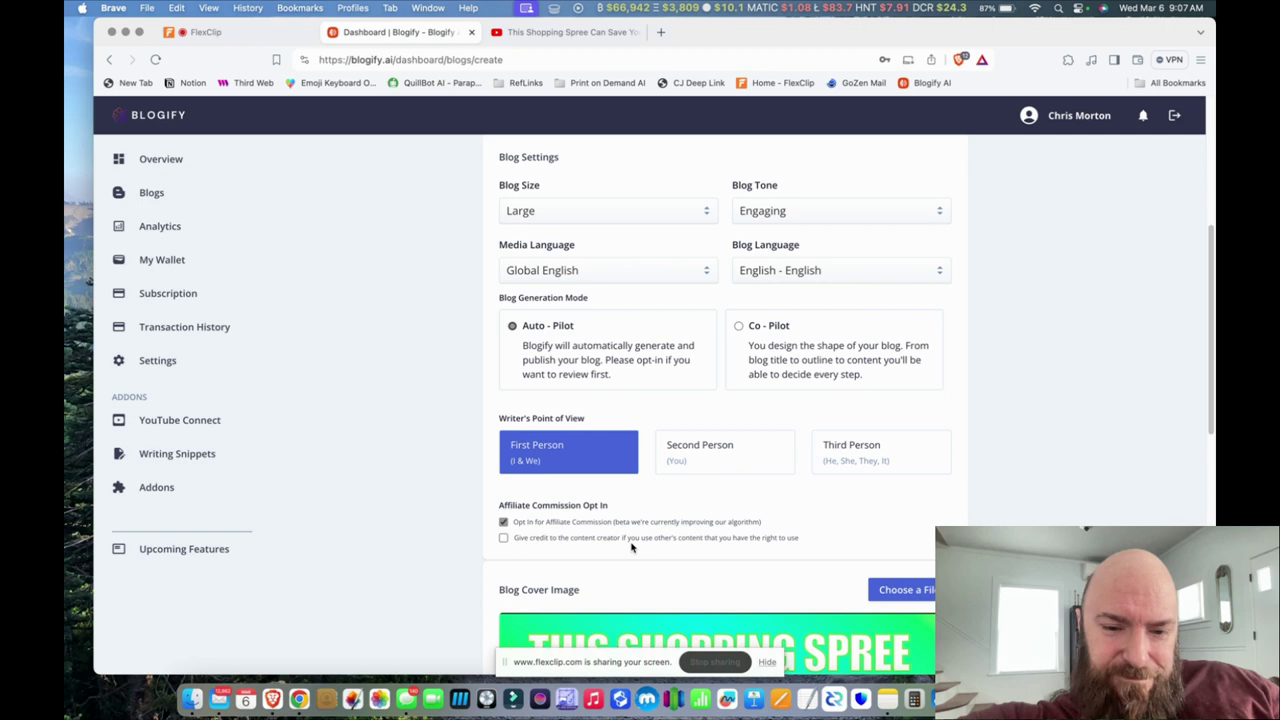
Enable publishing the blog in Medium and set it to be saved in drafts
scroll(631, 547, "down", 5)
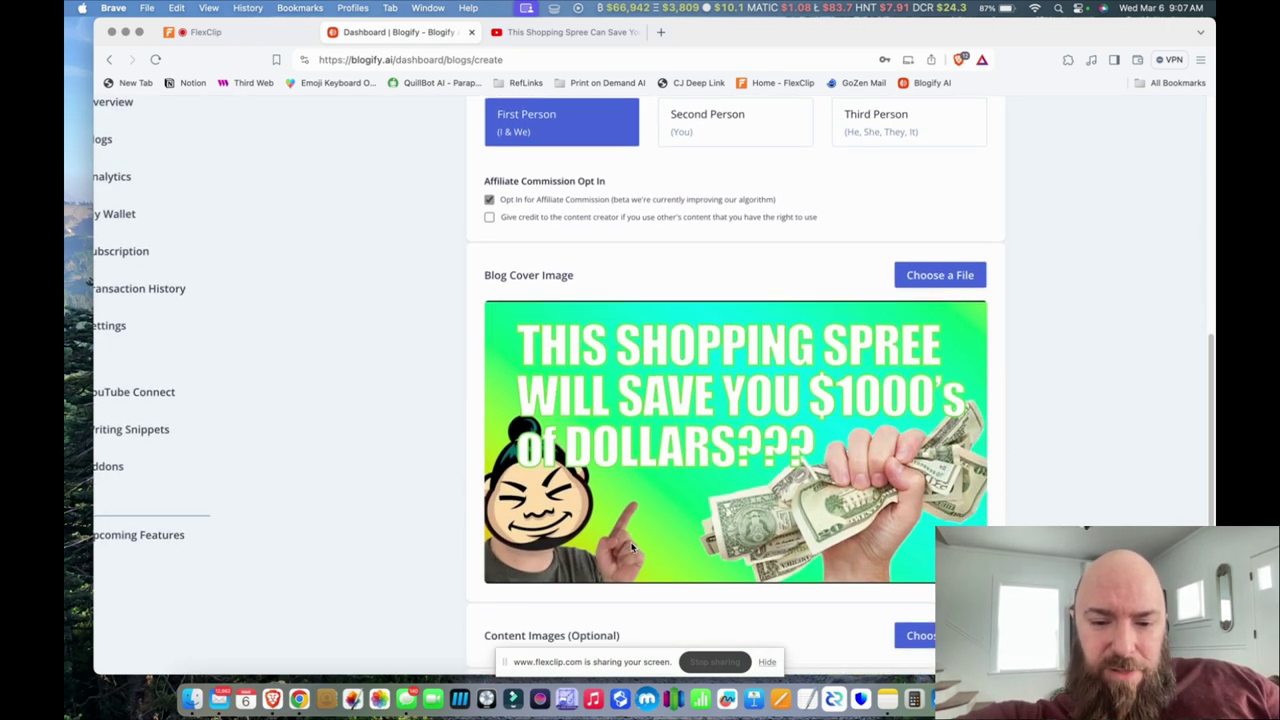
scroll(631, 547, "down", 4)
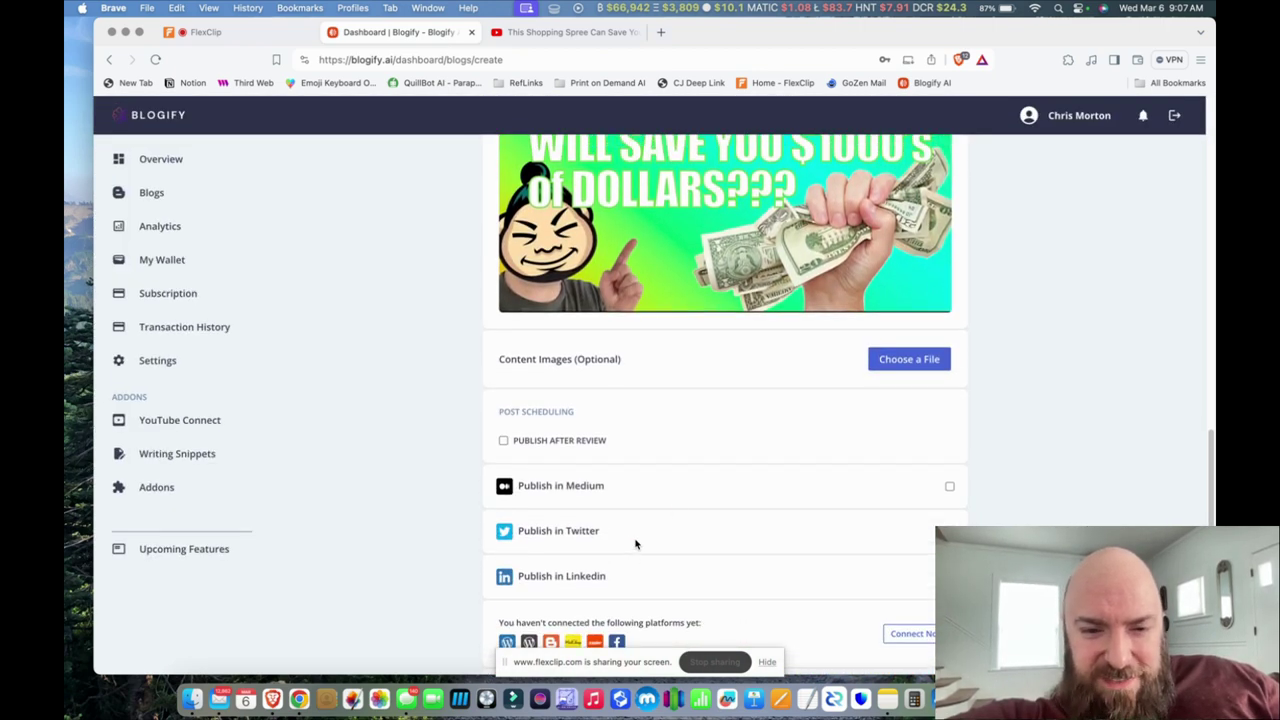
left_click(899, 366)
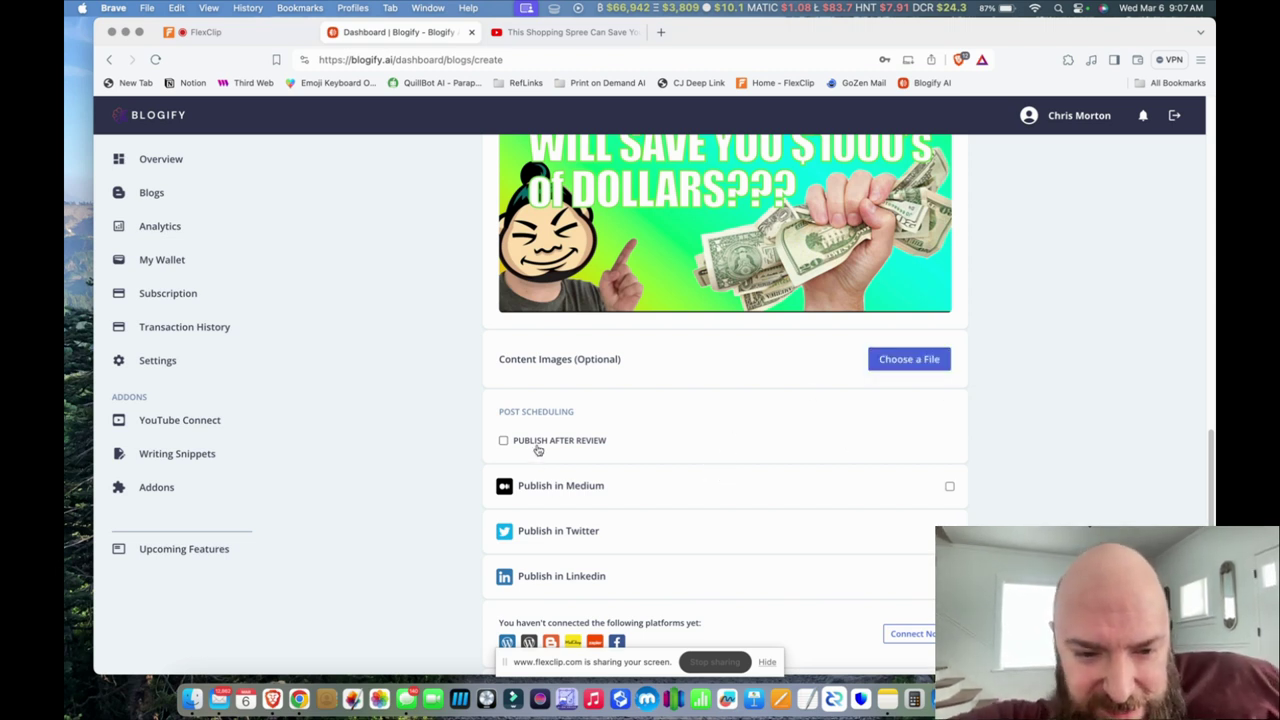
left_click(950, 488)
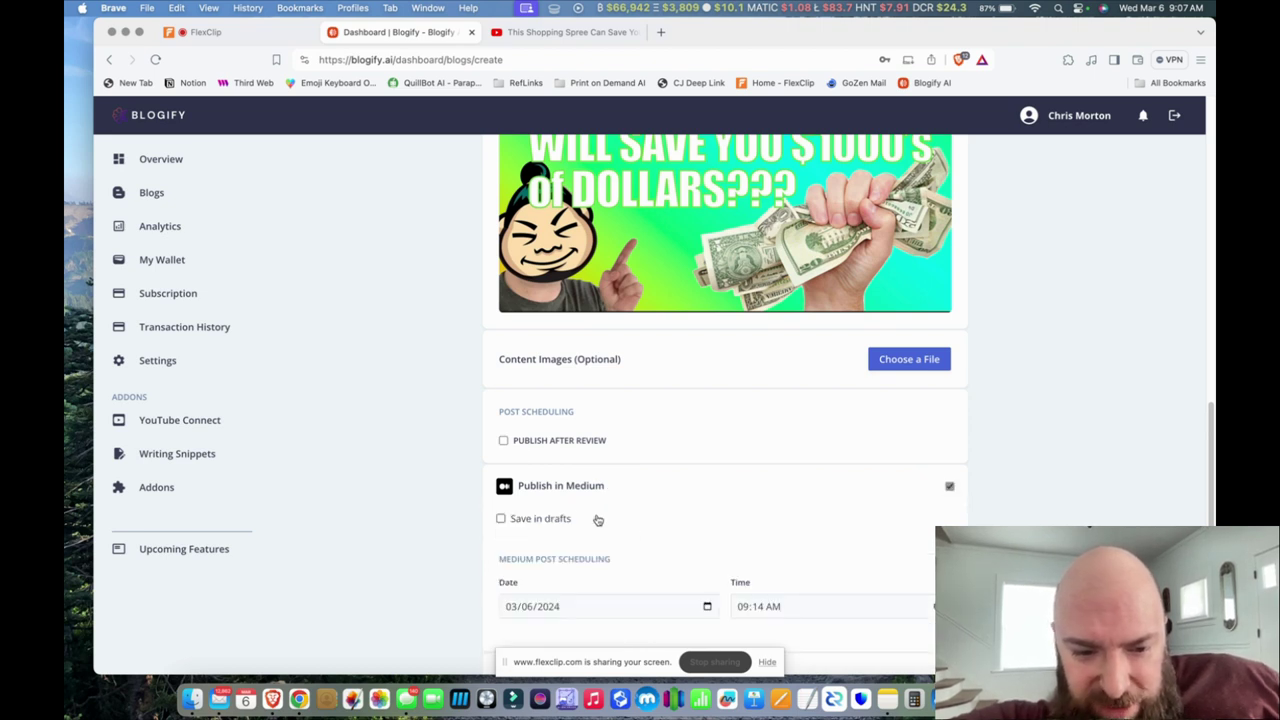
left_click(501, 518)
scroll(610, 505, "down", 3)
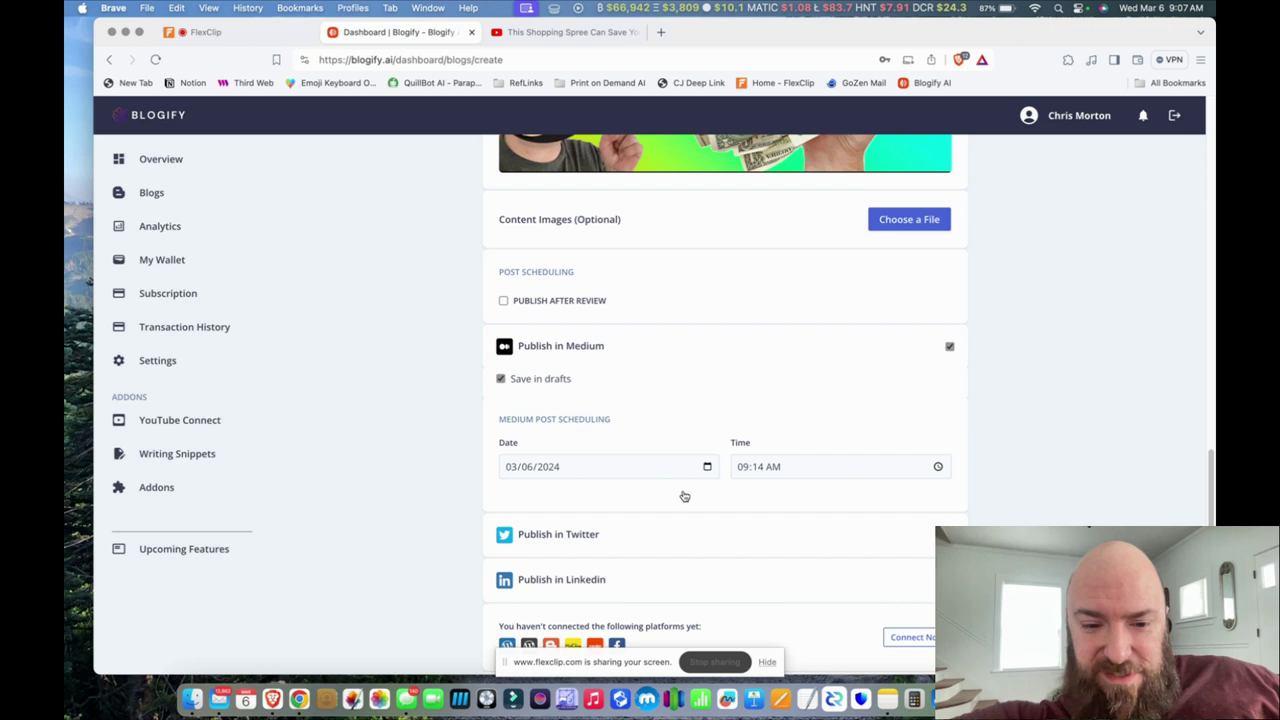
Generate the blog from the YouTube video and open the generated blog
scroll(685, 496, "down", 2)
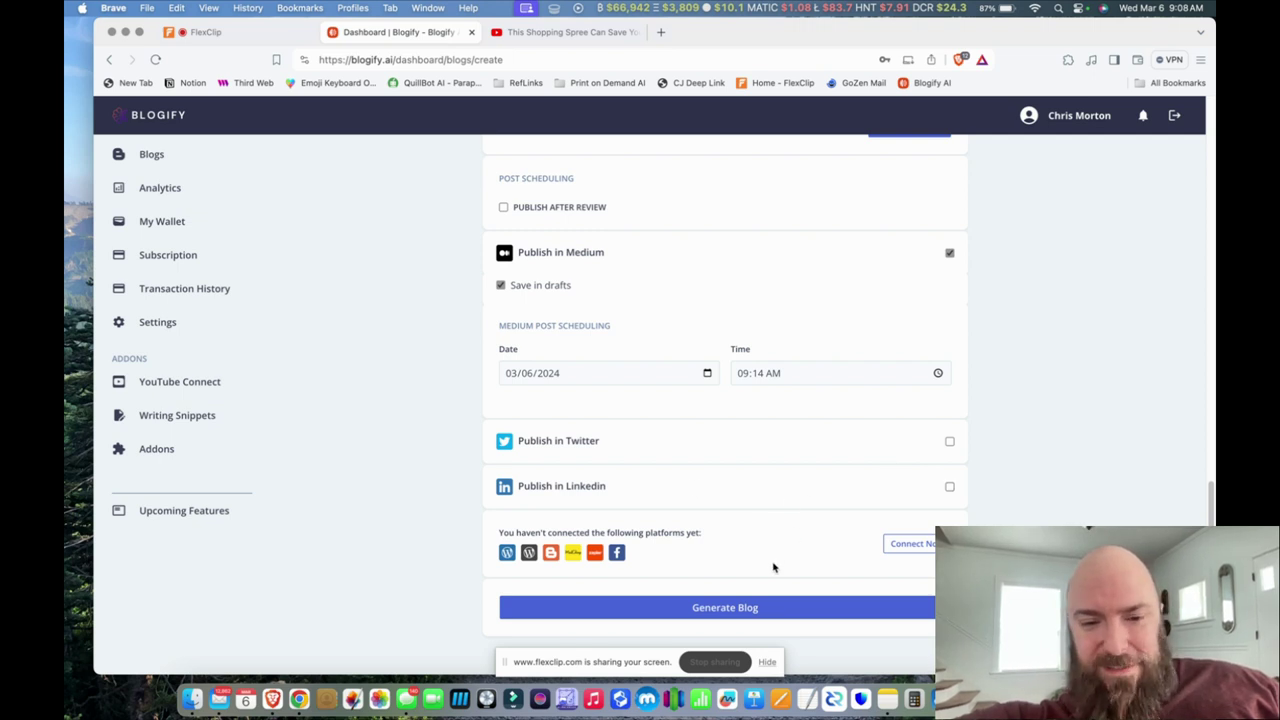
left_click(749, 616)
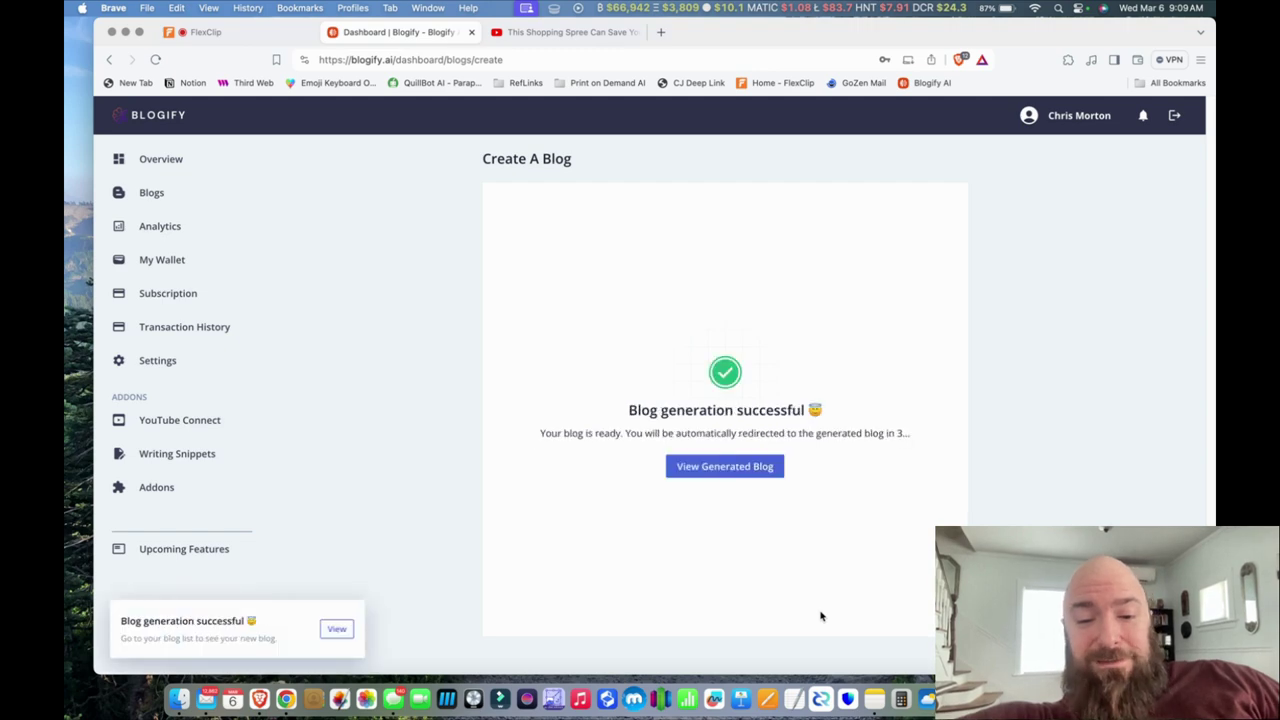
left_click(764, 469)
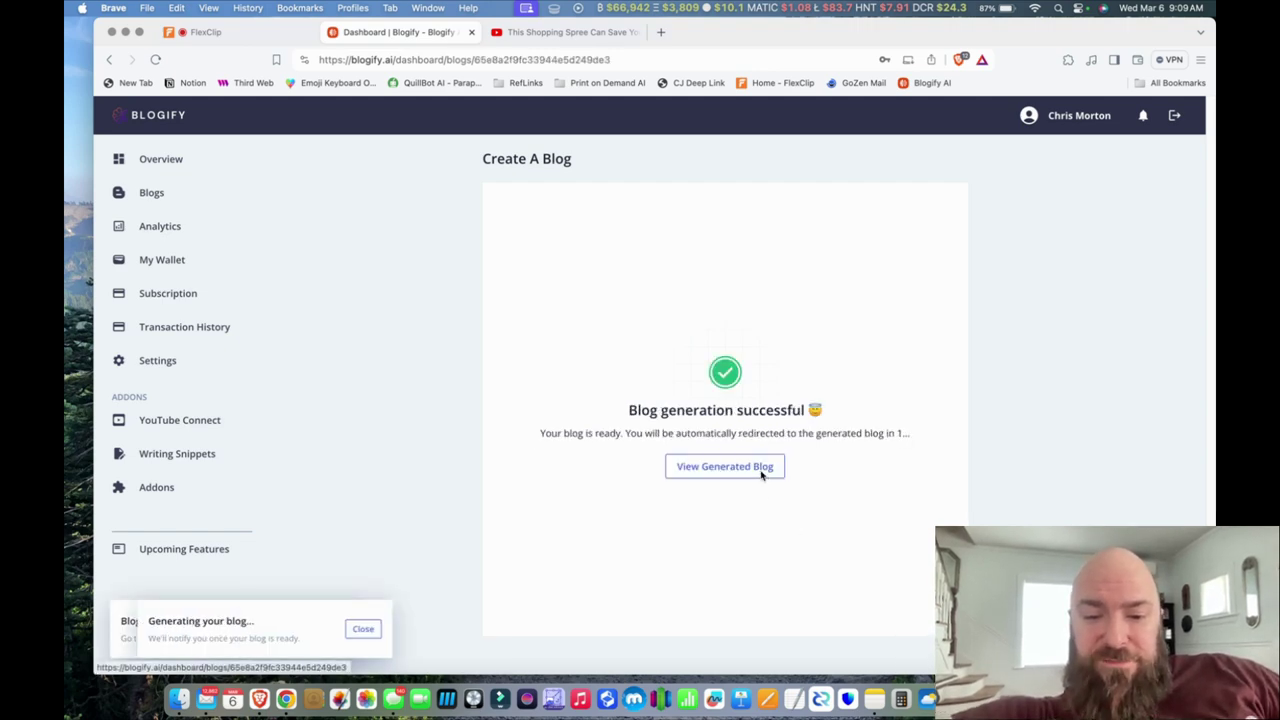
Read through the opening sections of the generated blog, from Boost Space to the Goen Growth pricing tiers
scroll(628, 484, "down", 10)
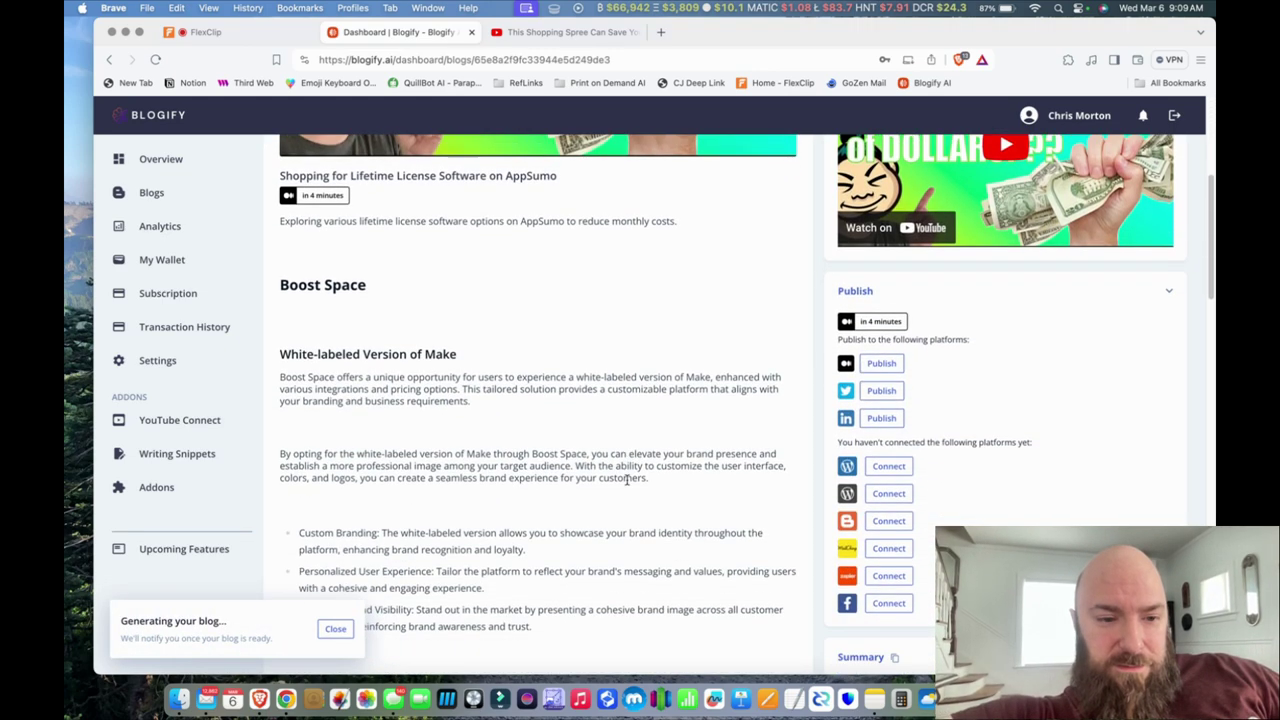
scroll(627, 484, "down", 3)
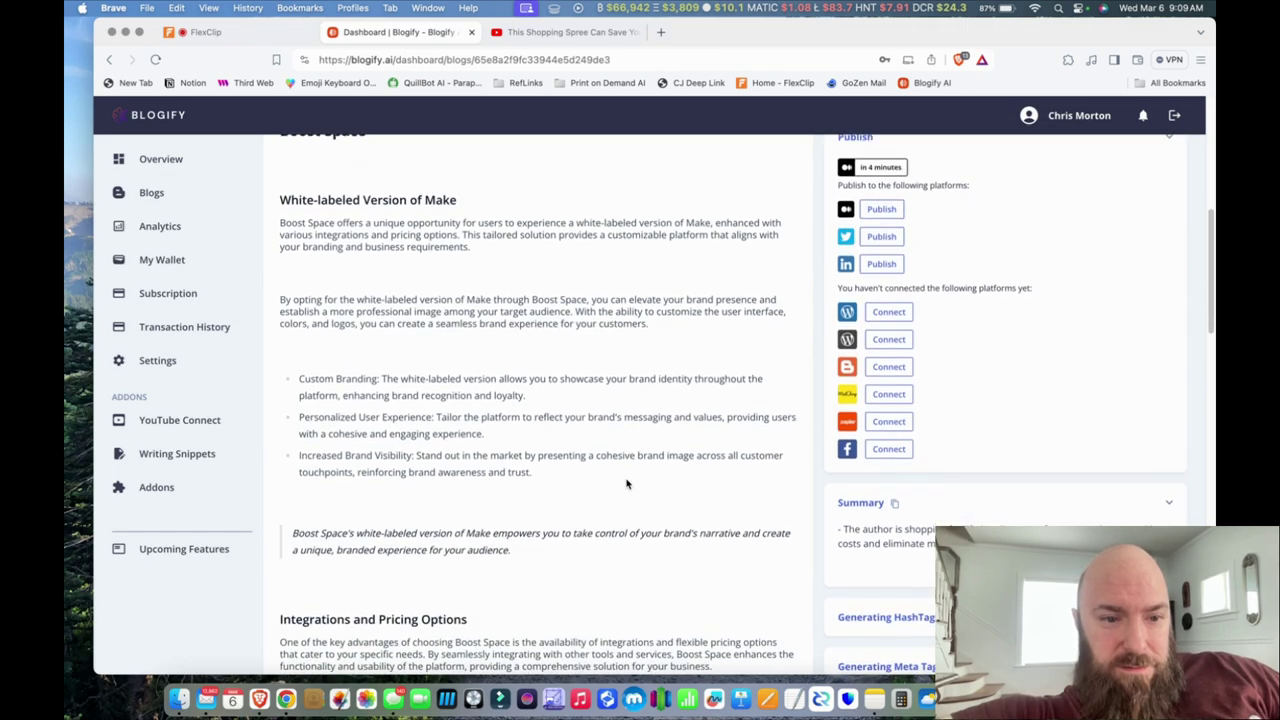
scroll(627, 484, "up", 5)
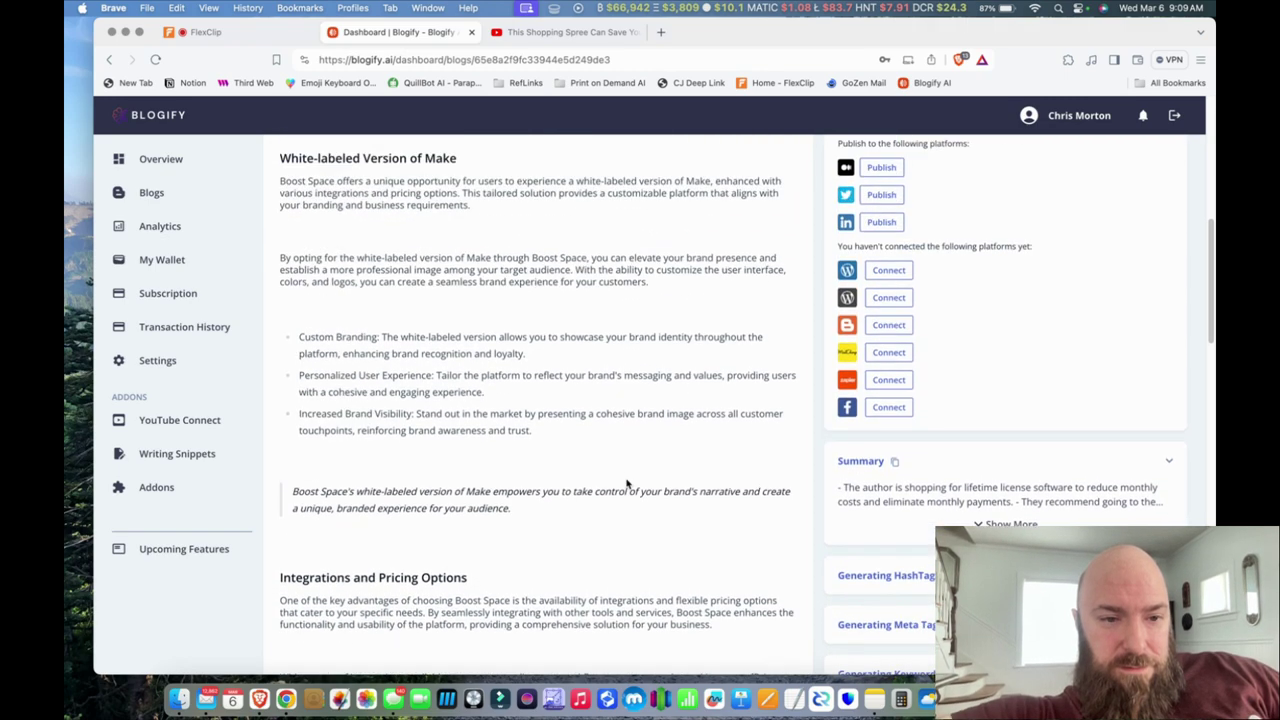
scroll(627, 484, "up", 2)
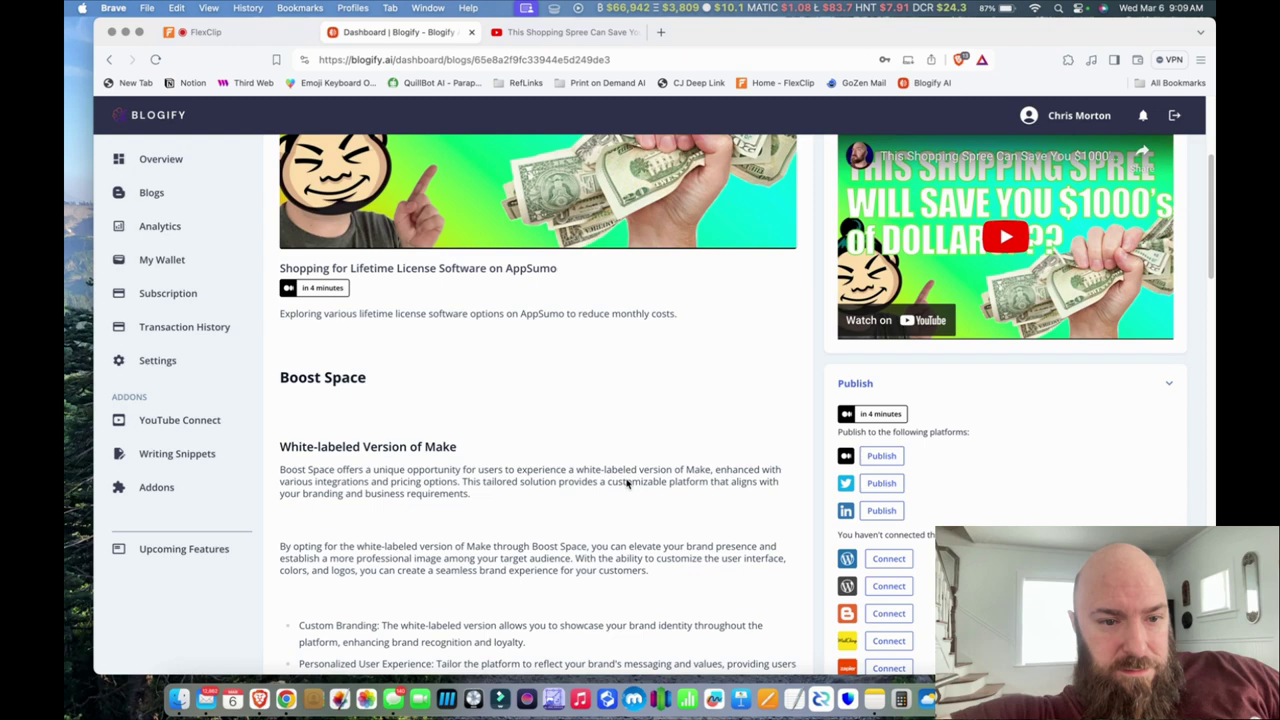
scroll(626, 480, "down", 8)
scroll(626, 479, "down", 8)
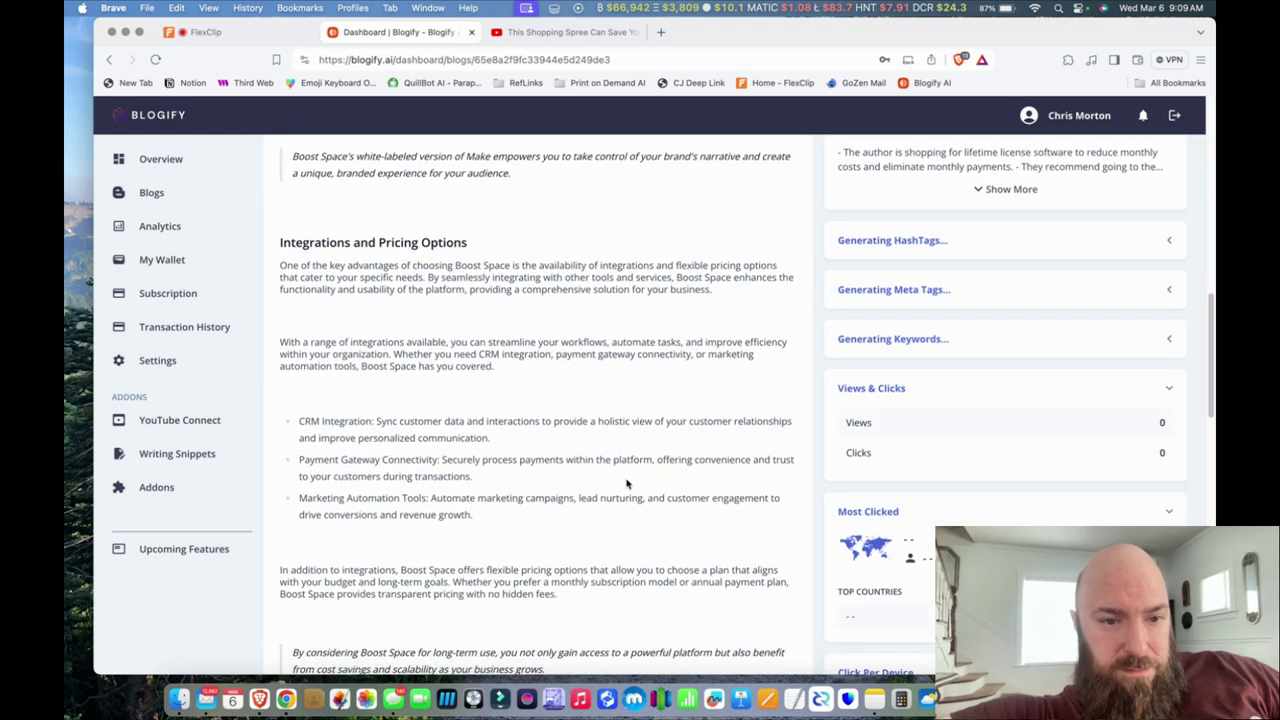
scroll(627, 484, "down", 4)
scroll(627, 484, "up", 1)
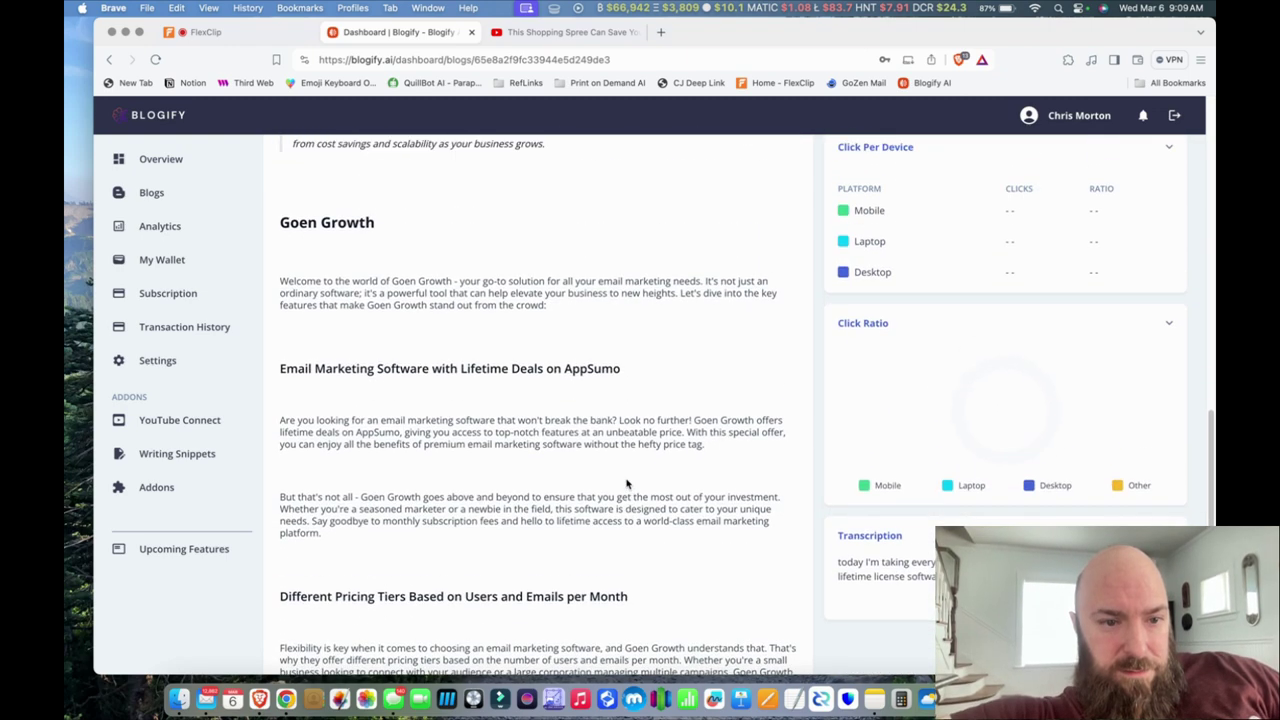
scroll(627, 484, "down", 4)
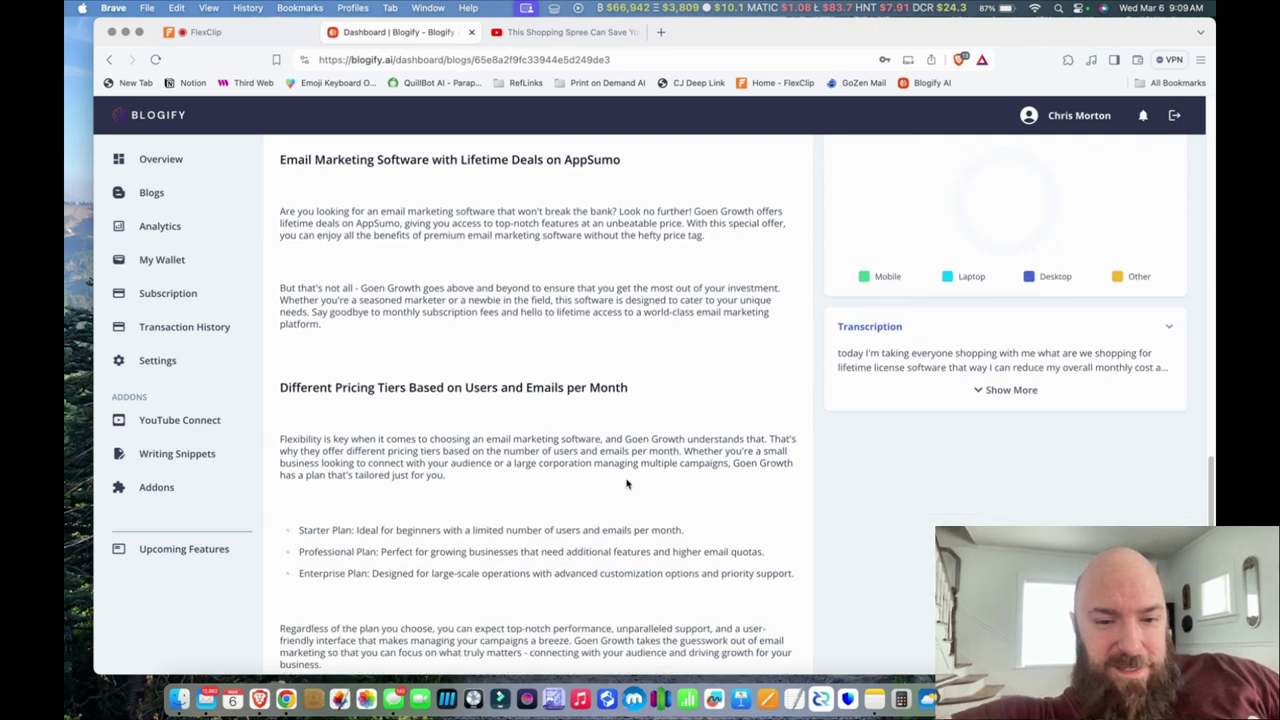
scroll(627, 484, "down", 5)
scroll(627, 484, "up", 1)
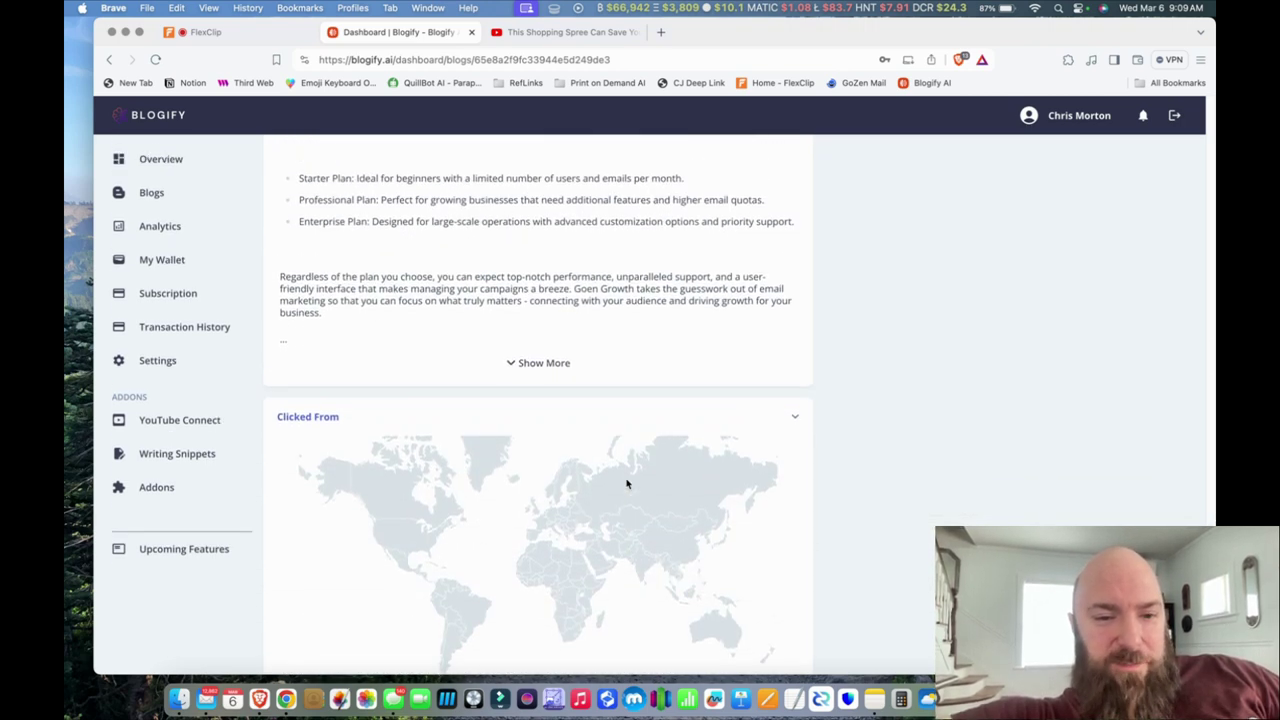
Expand the full blog text and review the FlexClip, Blogy and Sounders sections through to the TL;DR
left_click(534, 440)
scroll(543, 443, "down", 10)
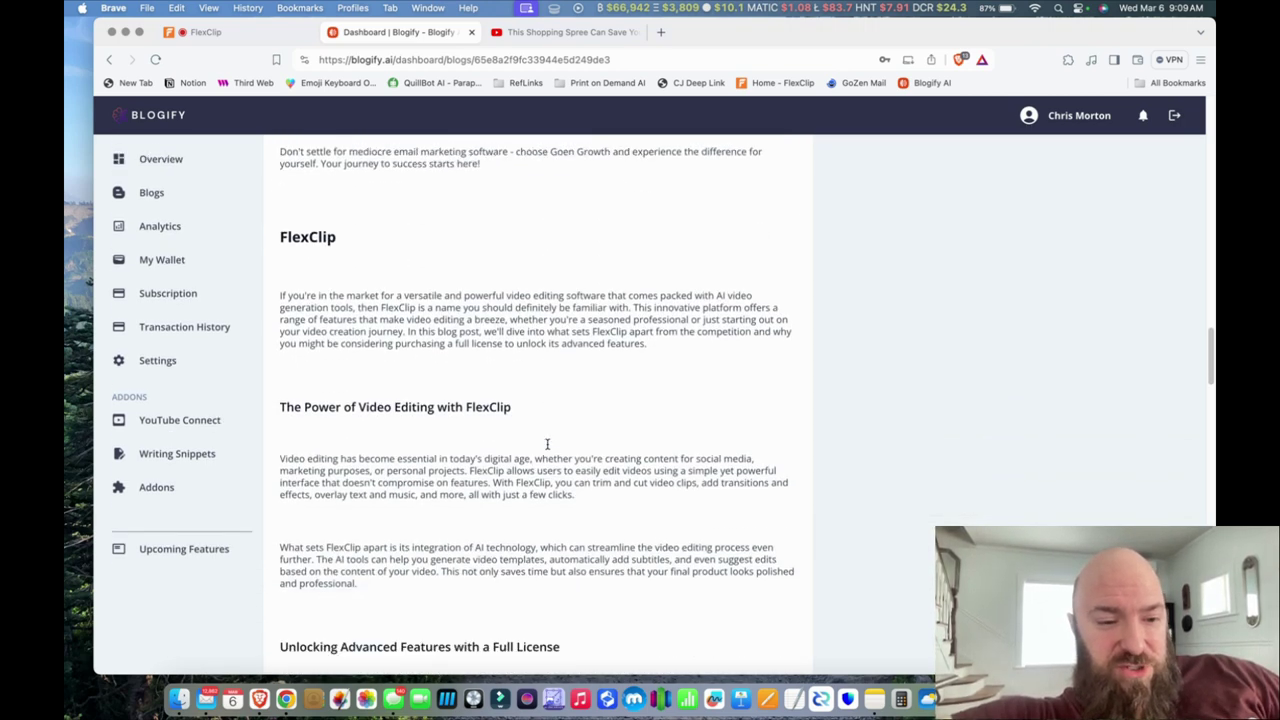
scroll(548, 449, "down", 10)
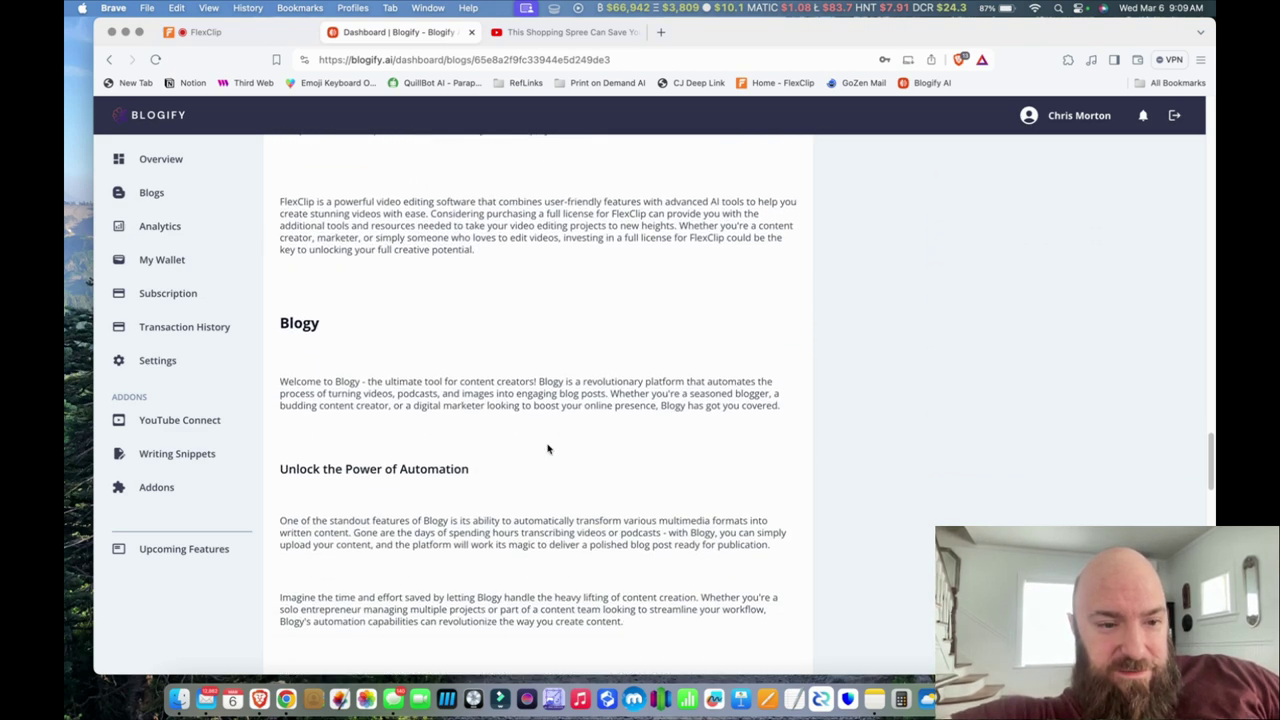
scroll(548, 449, "up", 6)
scroll(548, 449, "down", 5)
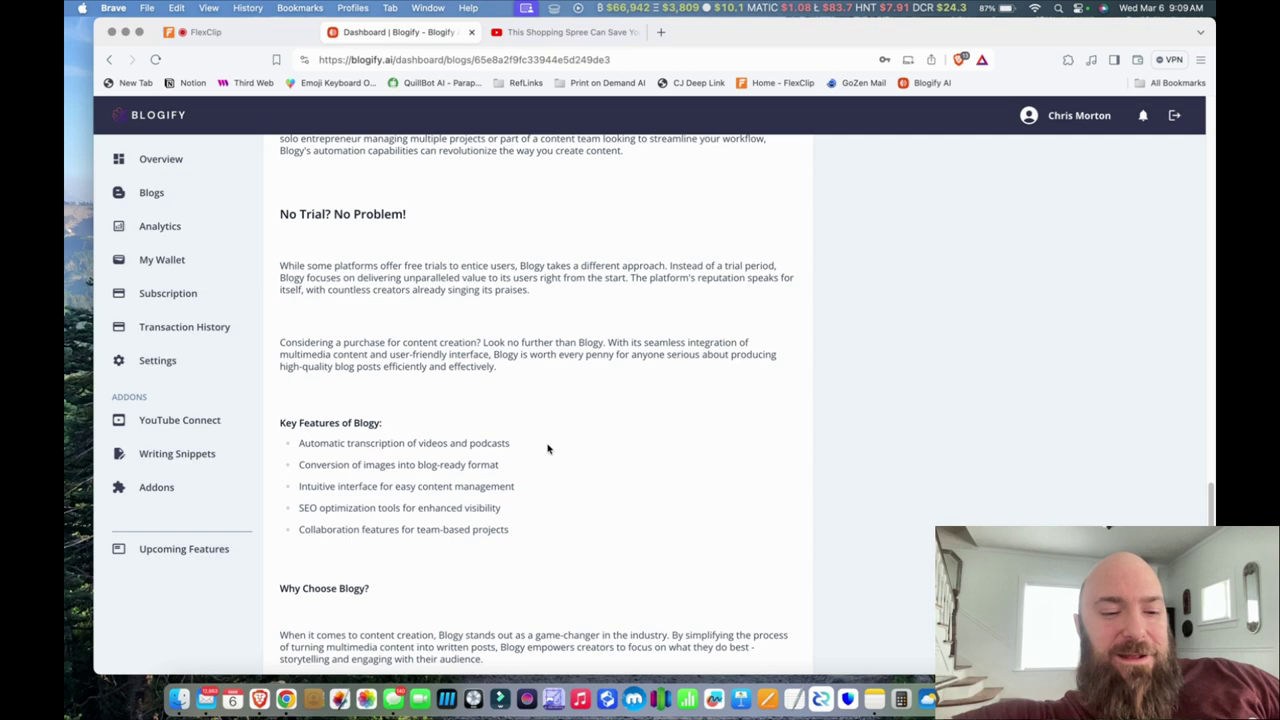
scroll(548, 449, "down", 1)
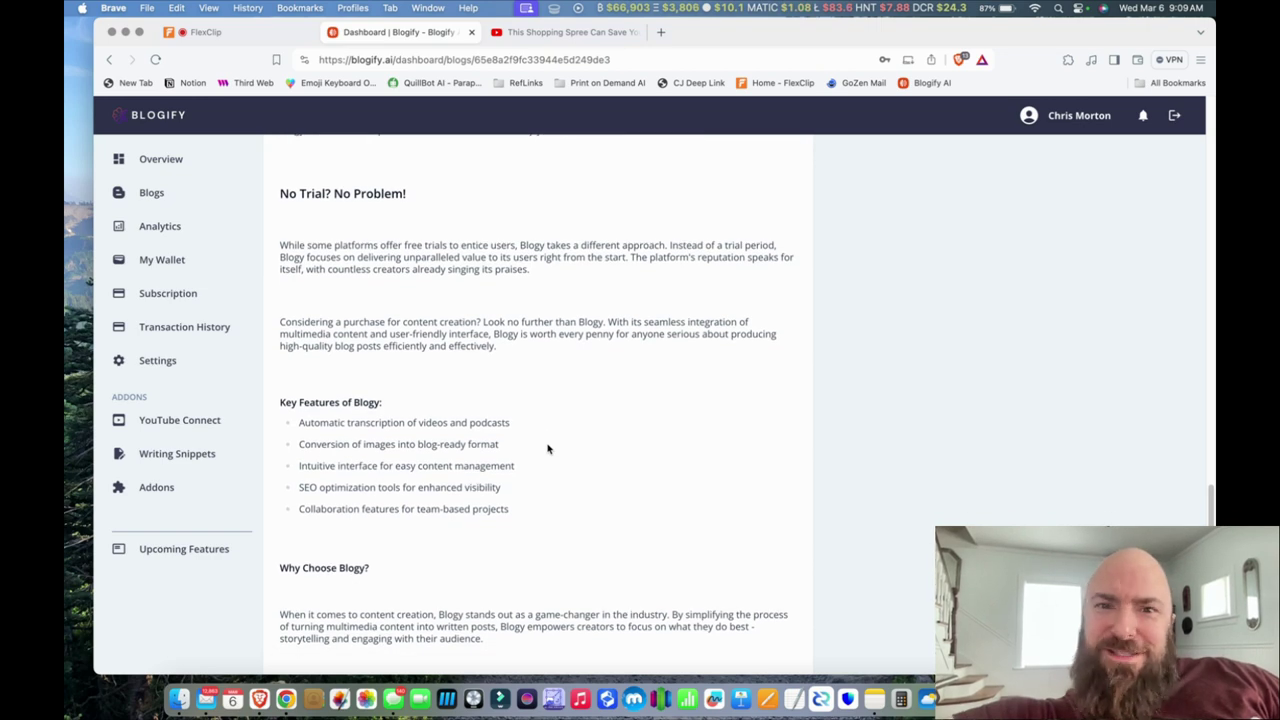
scroll(548, 449, "down", 7)
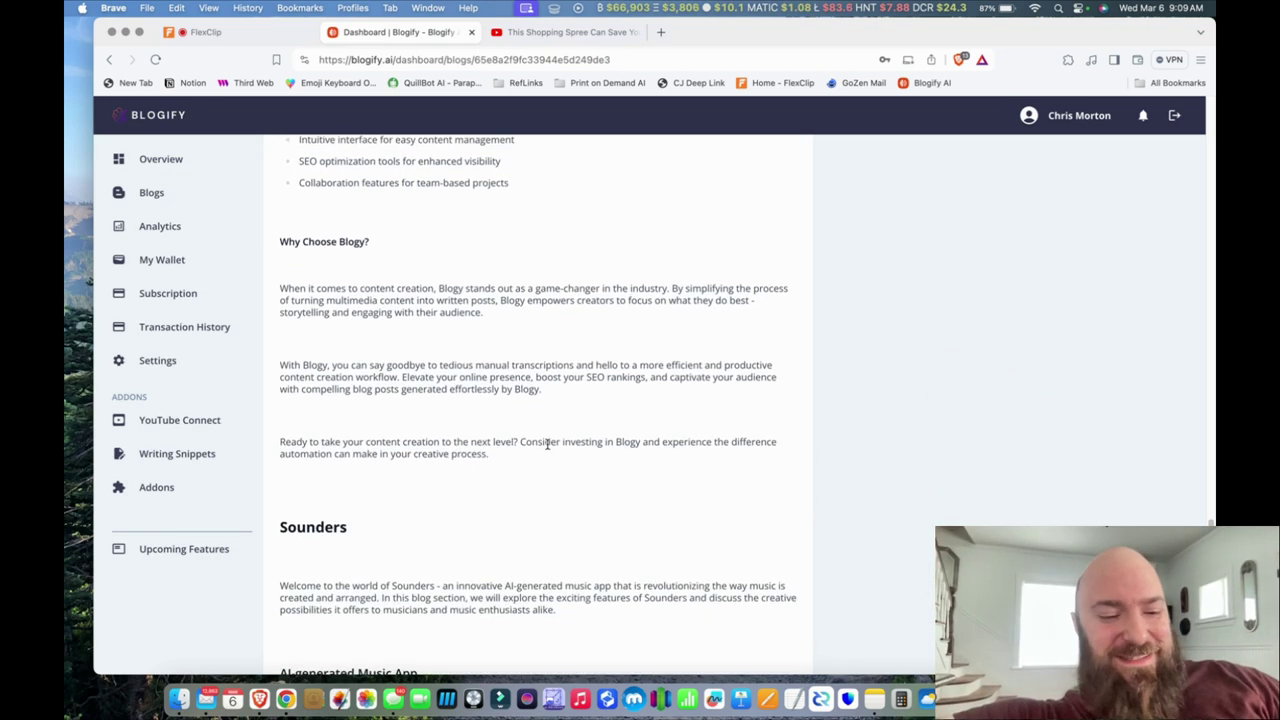
scroll(548, 449, "down", 6)
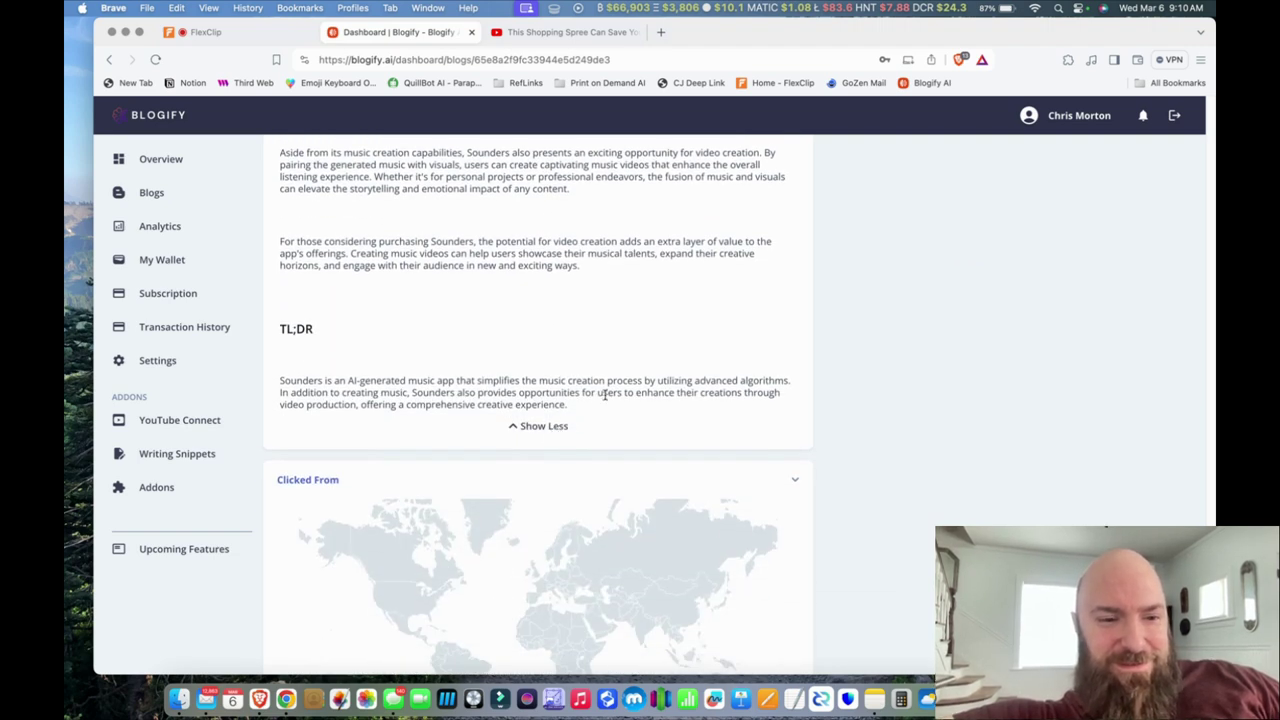
scroll(605, 395, "up", 5)
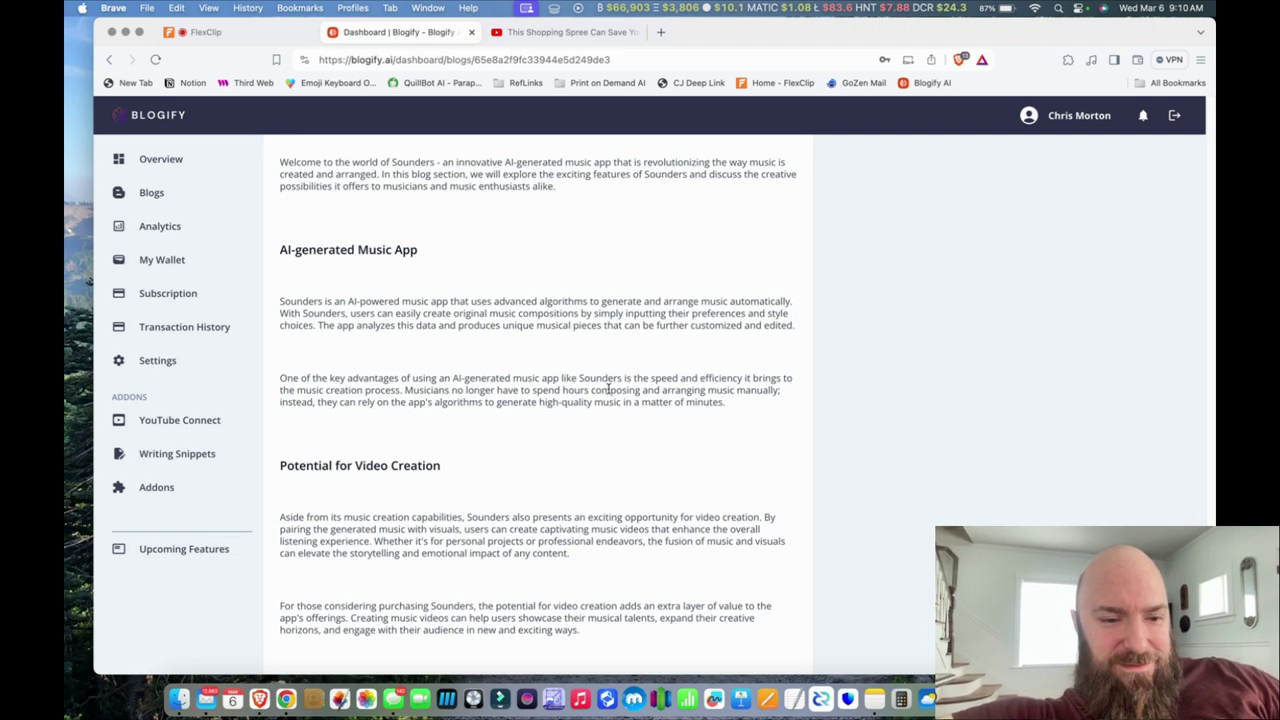
scroll(608, 390, "up", 7)
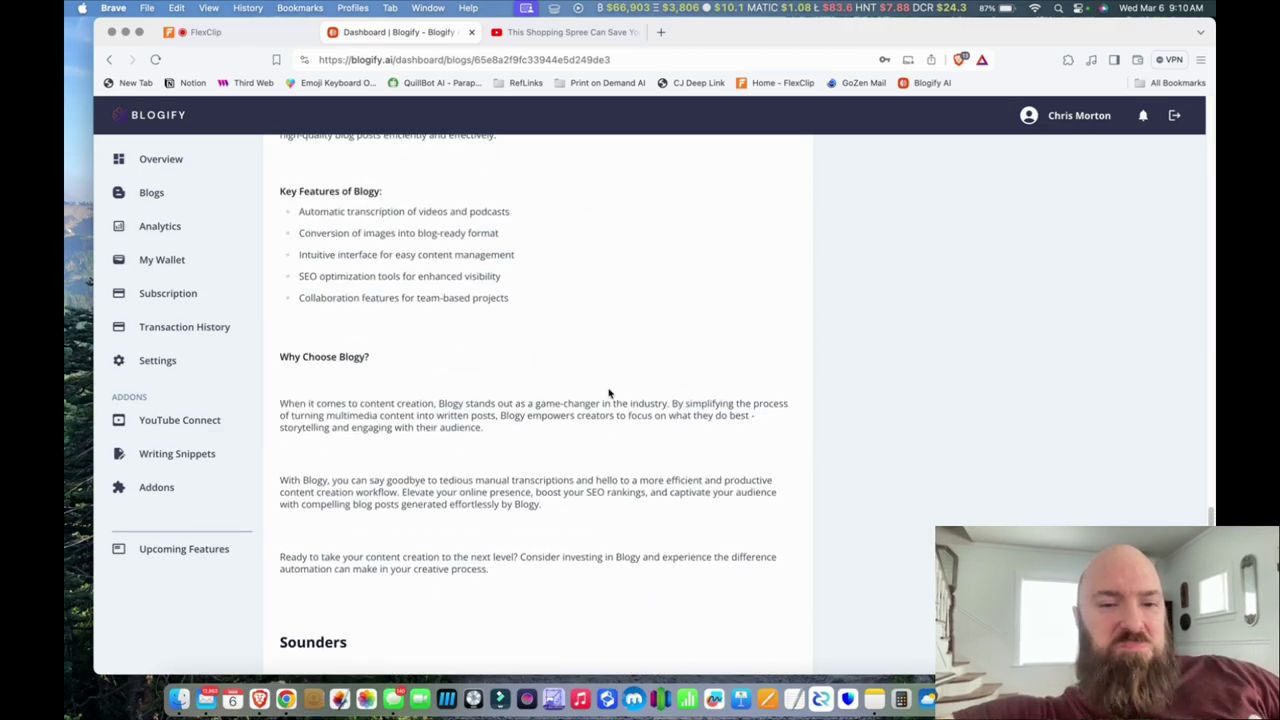
scroll(608, 393, "up", 20)
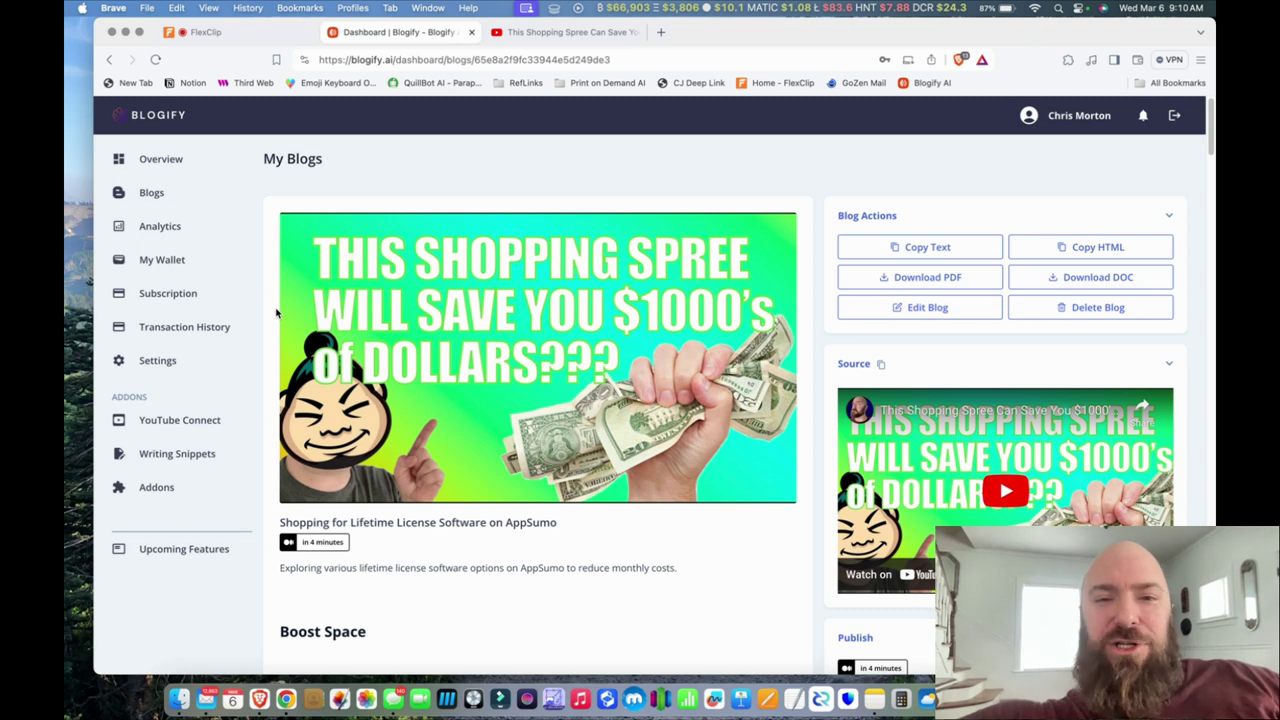
Return to the list of blogs and start creating a new blog
left_click(157, 198)
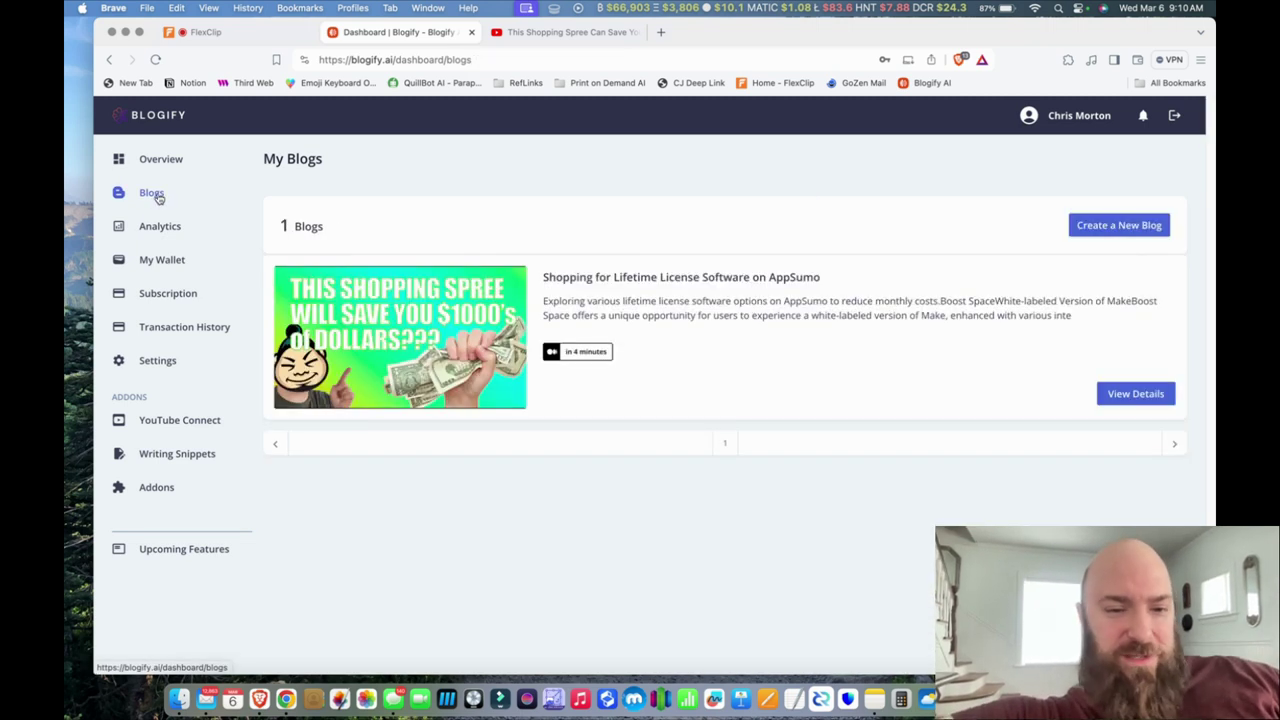
left_click(1120, 226)
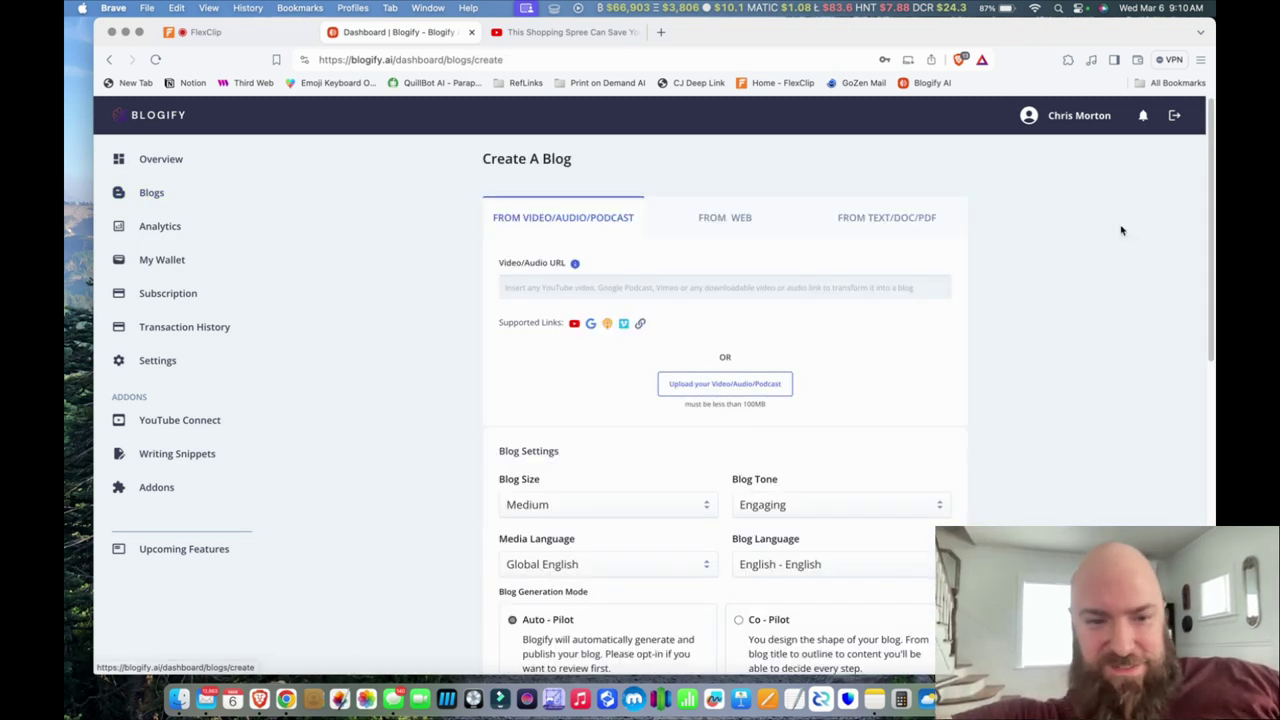
left_click(673, 288)
type("dkim2.mcsv.net")
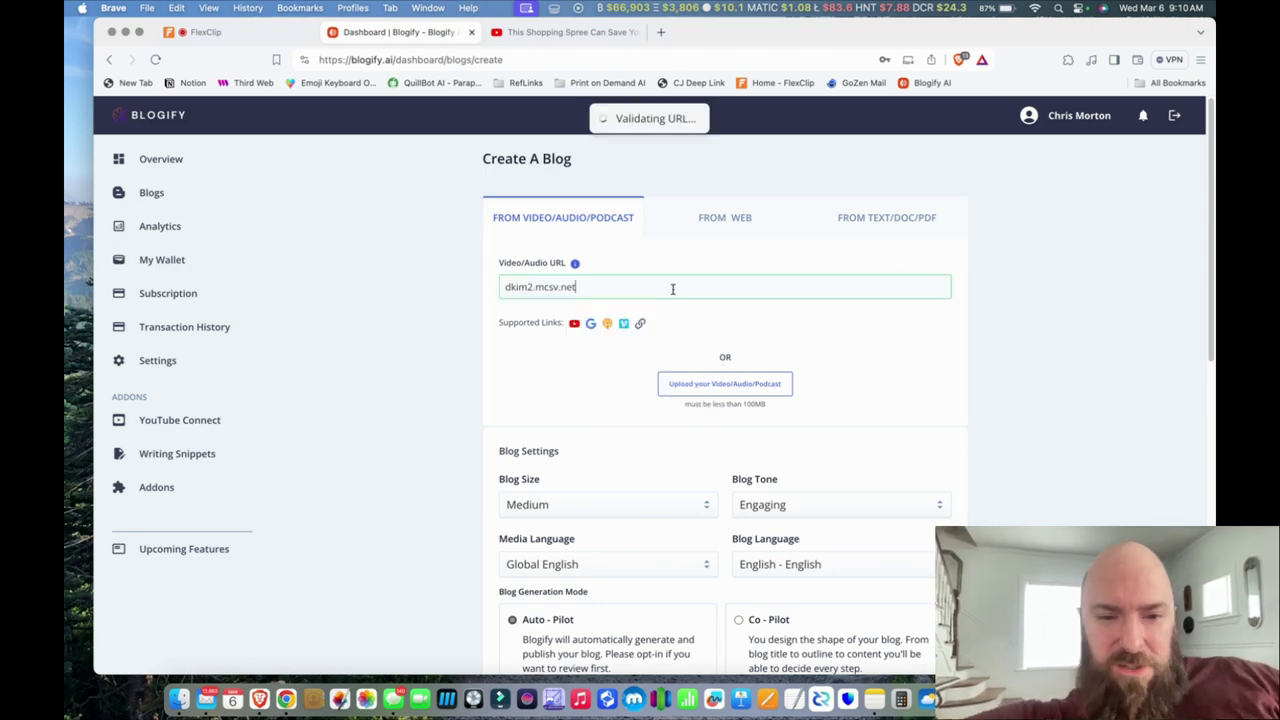
key("BackSpace")
key("BackSpace")
key("BackSpace")
key("BackSpace")
key("BackSpace")
key("BackSpace")
key("BackSpace")
key("BackSpace")
key("BackSpace")
key("BackSpace")
key("BackSpace")
key("BackSpace")
key("BackSpace")
key("BackSpace")
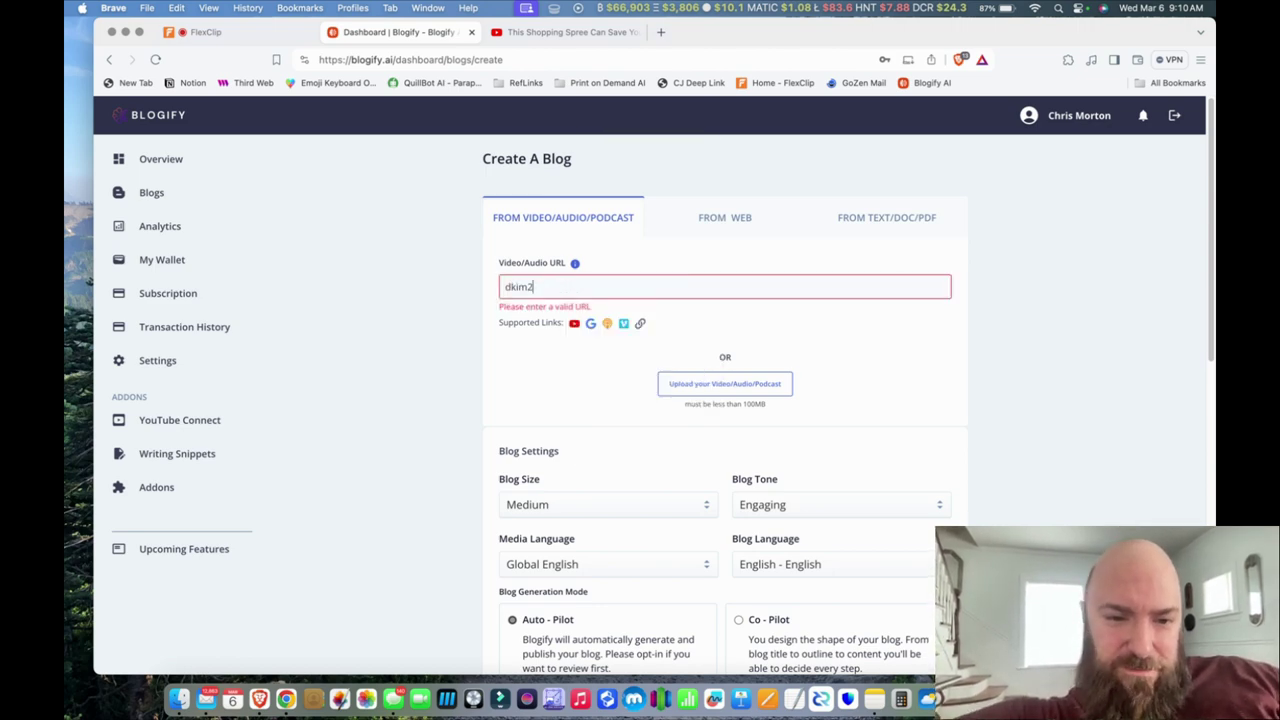
Copy the YouTube video's address without its time parameter and paste it as the new blog's Video/Audio URL
left_click(560, 31)
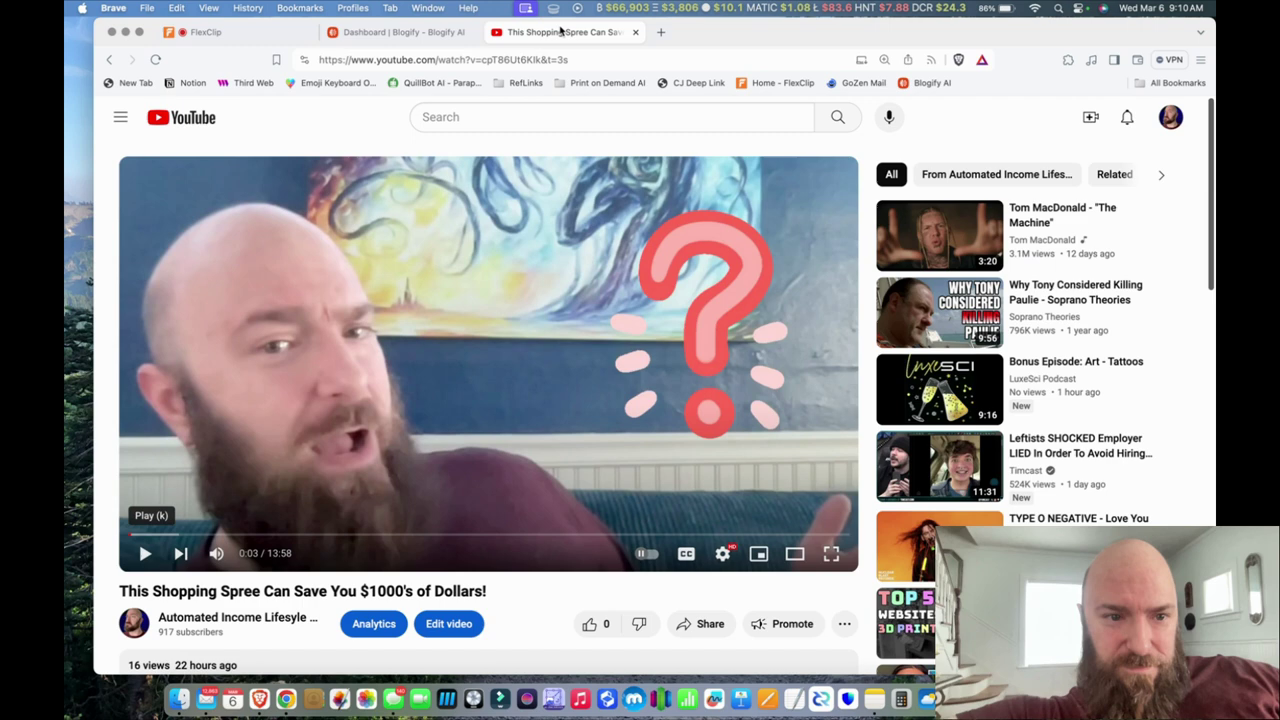
left_click(505, 58)
left_click(533, 58)
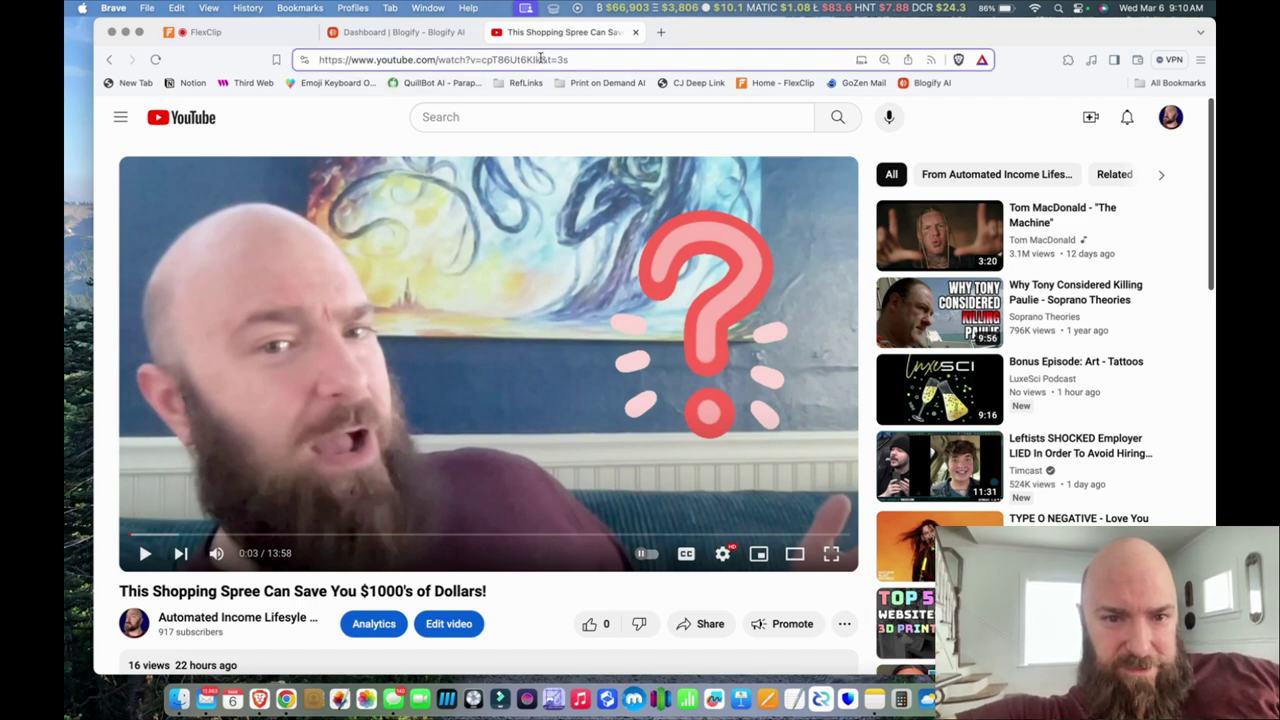
left_click_drag(541, 59, 300, 59)
key("super+c")
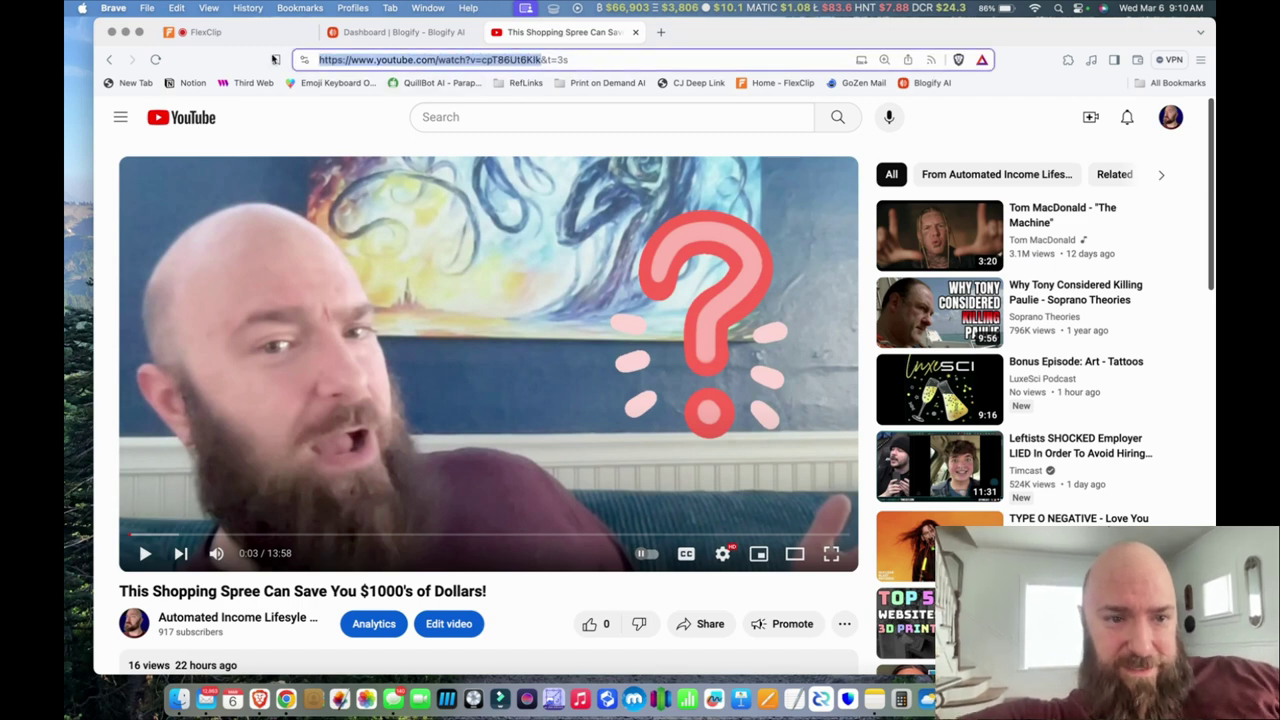
left_click(380, 32)
key("super+v")
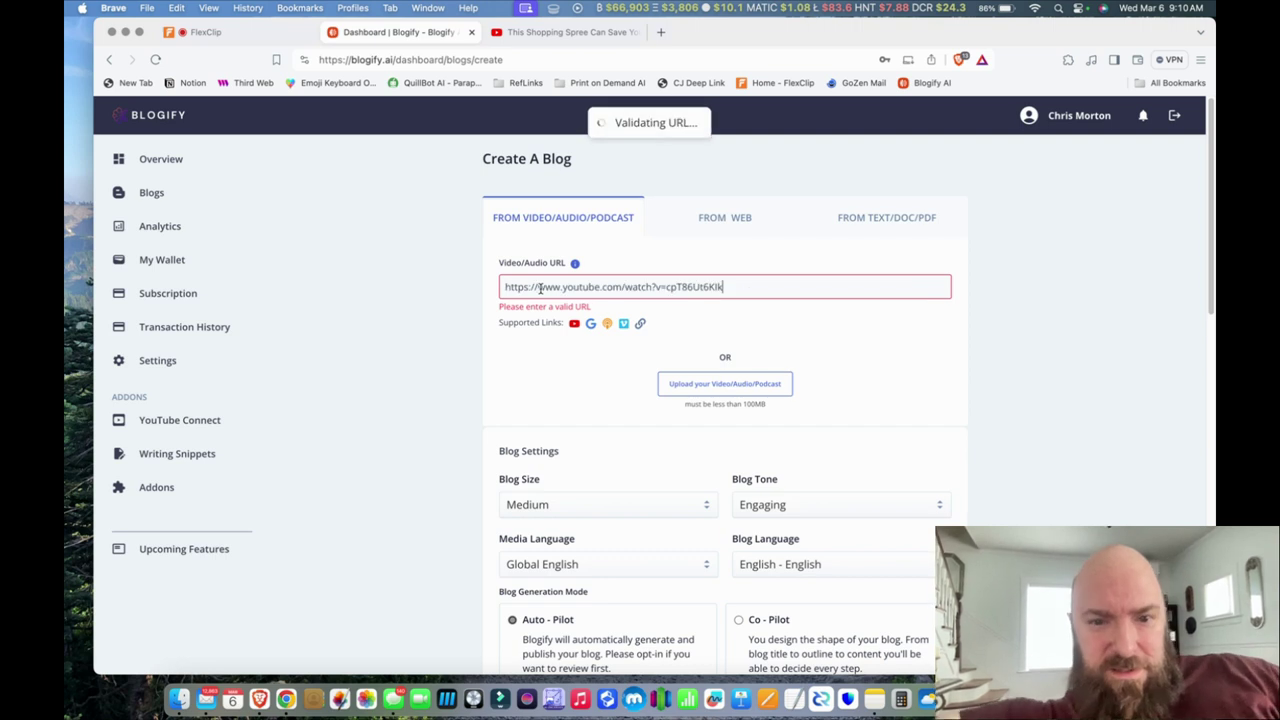
Configure the blog settings with Large size, Co-Pilot generation mode, First Person point of view and the Affiliate Commission opt-in
scroll(831, 460, "down", 2)
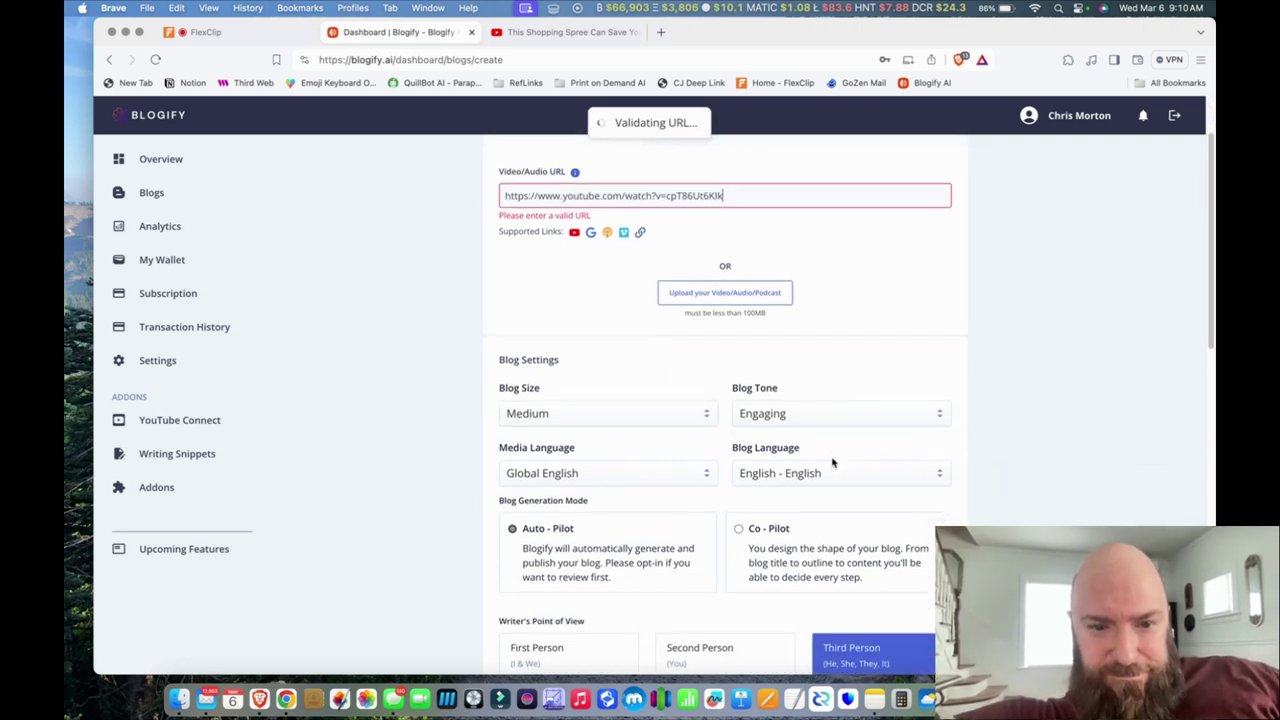
left_click(643, 395)
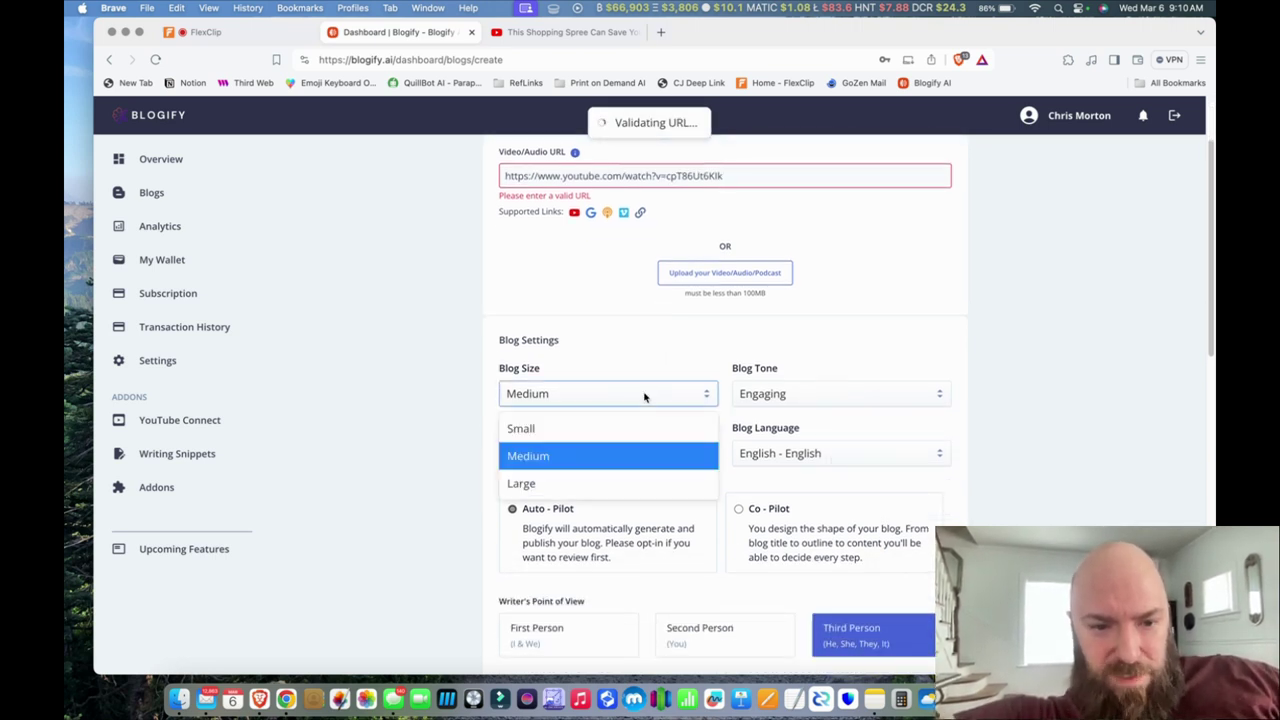
left_click(597, 484)
scroll(980, 410, "down", 4)
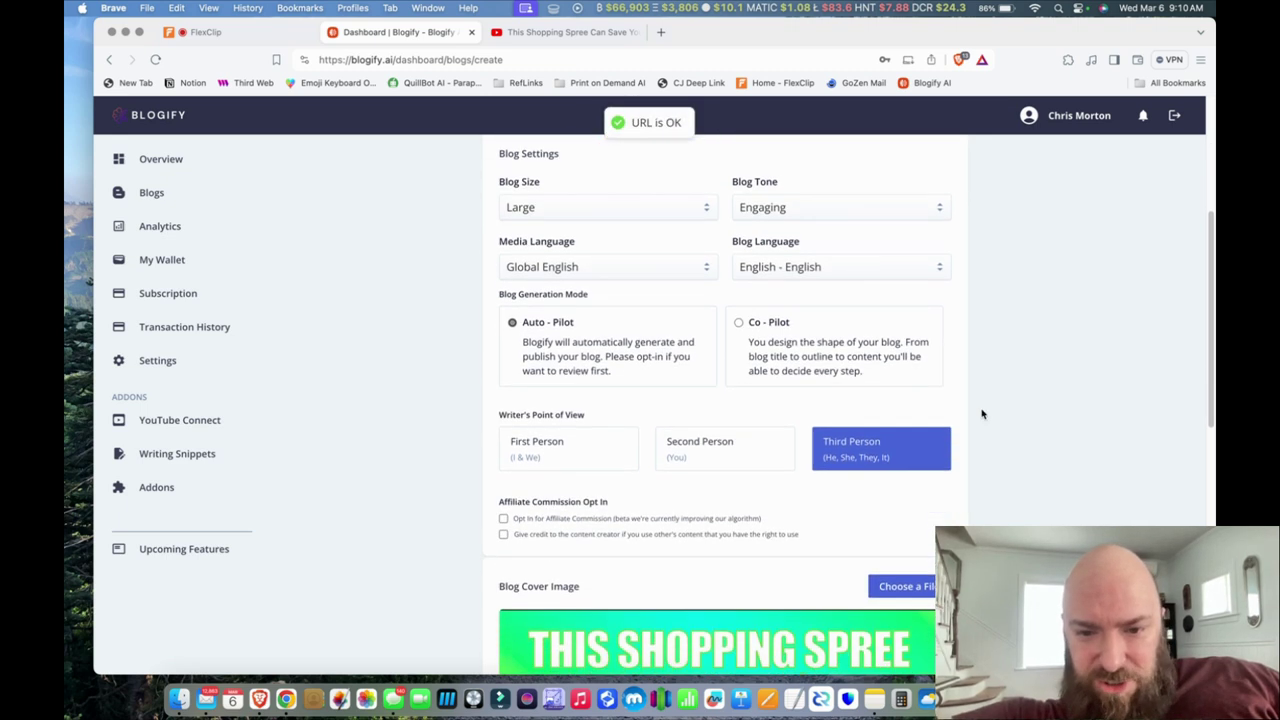
left_click(738, 299)
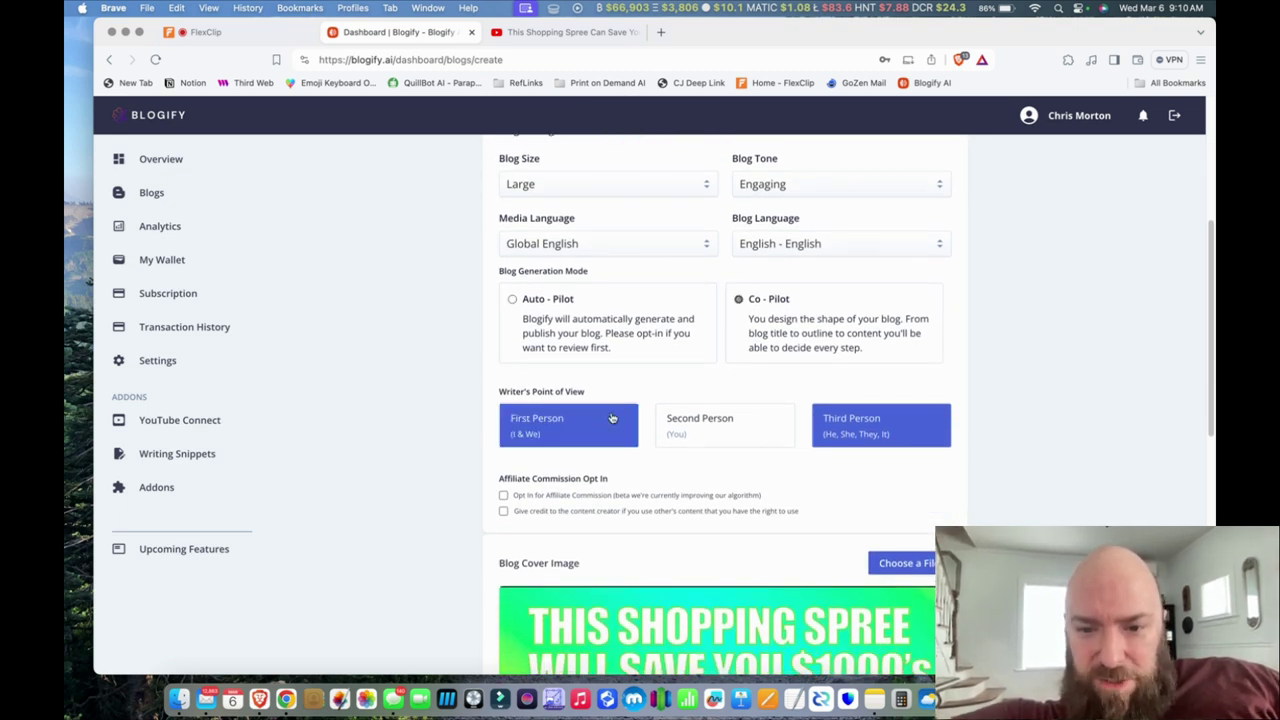
left_click(580, 421)
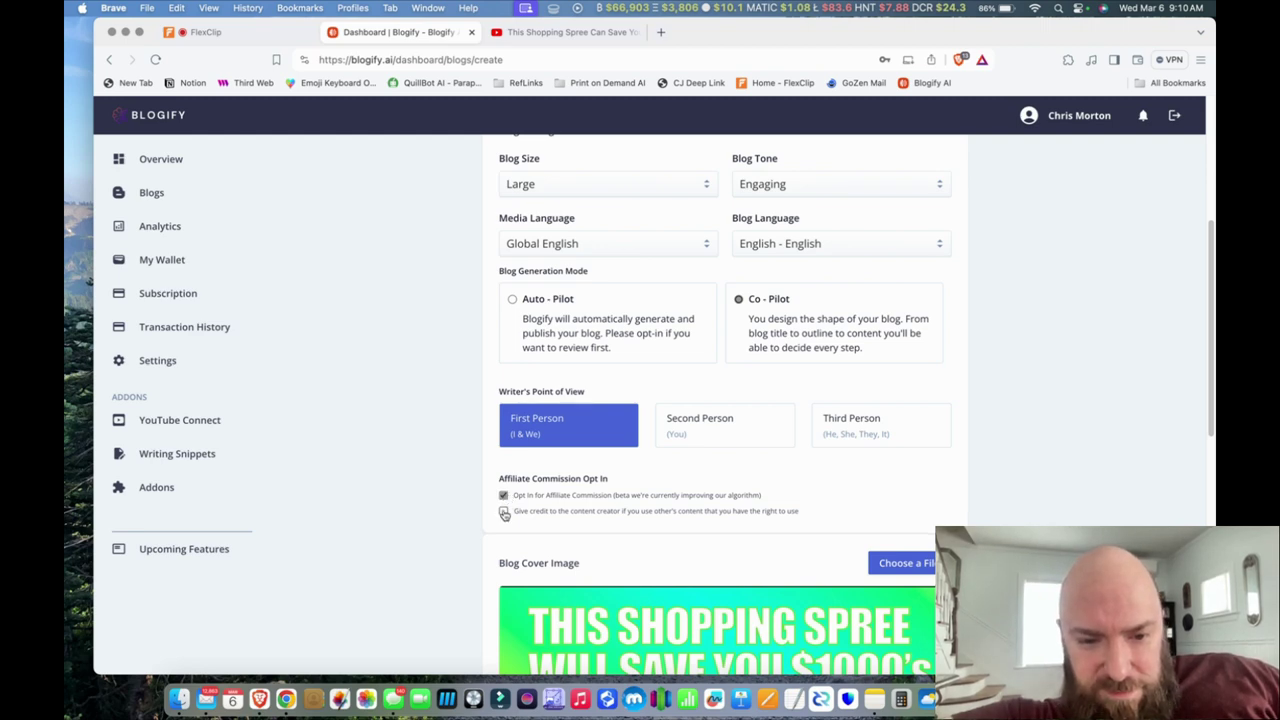
Enable publishing in Medium with the post saved in drafts, and start generating the blog
scroll(949, 517, "down", 8)
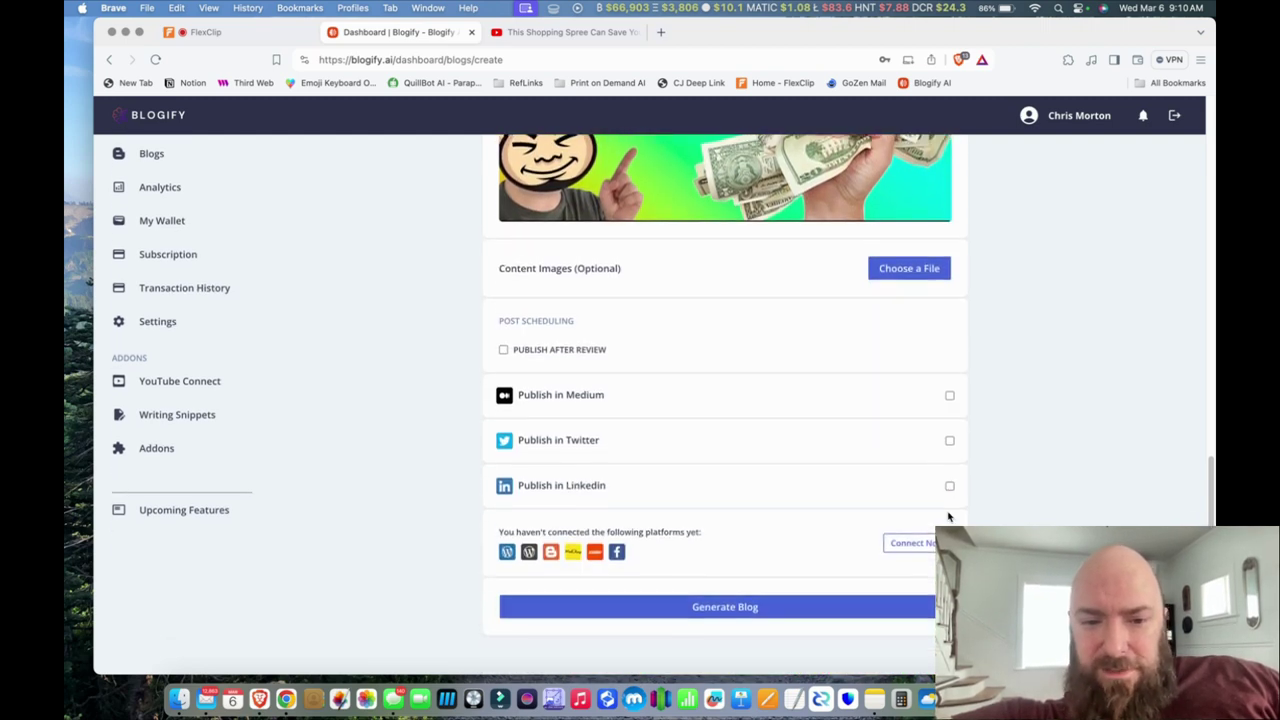
left_click(950, 396)
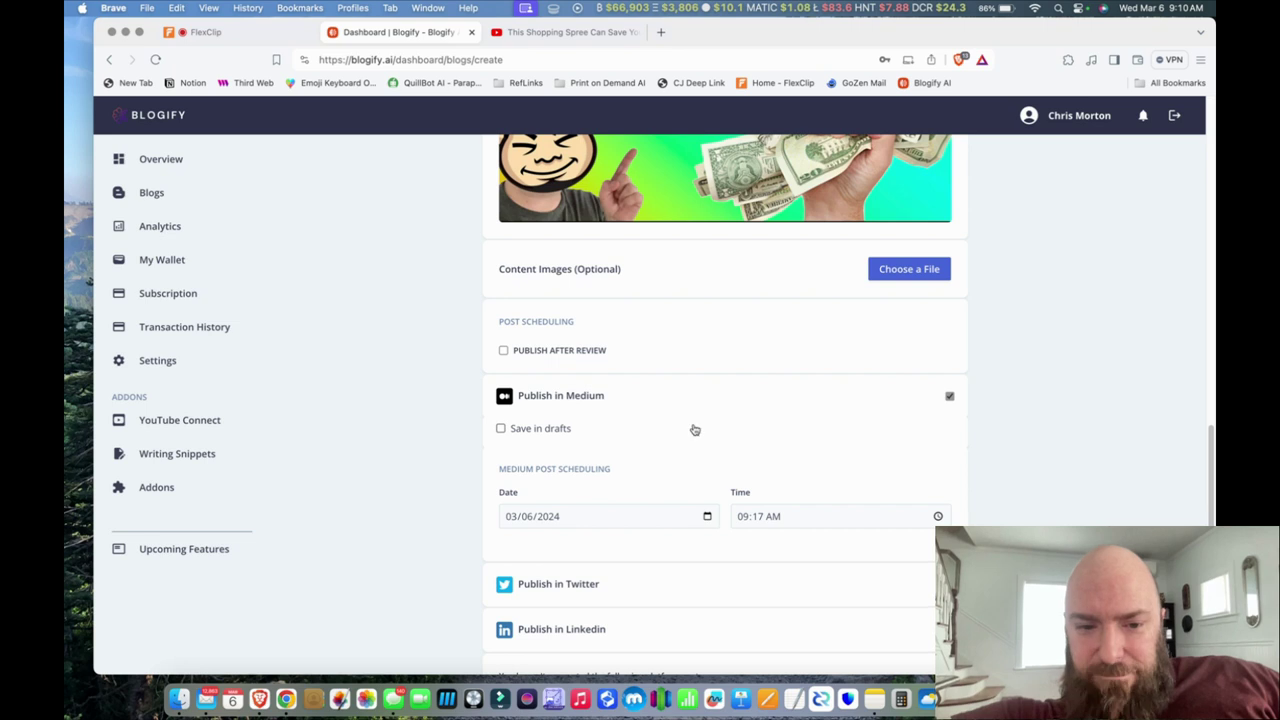
left_click(501, 428)
scroll(863, 490, "down", 3)
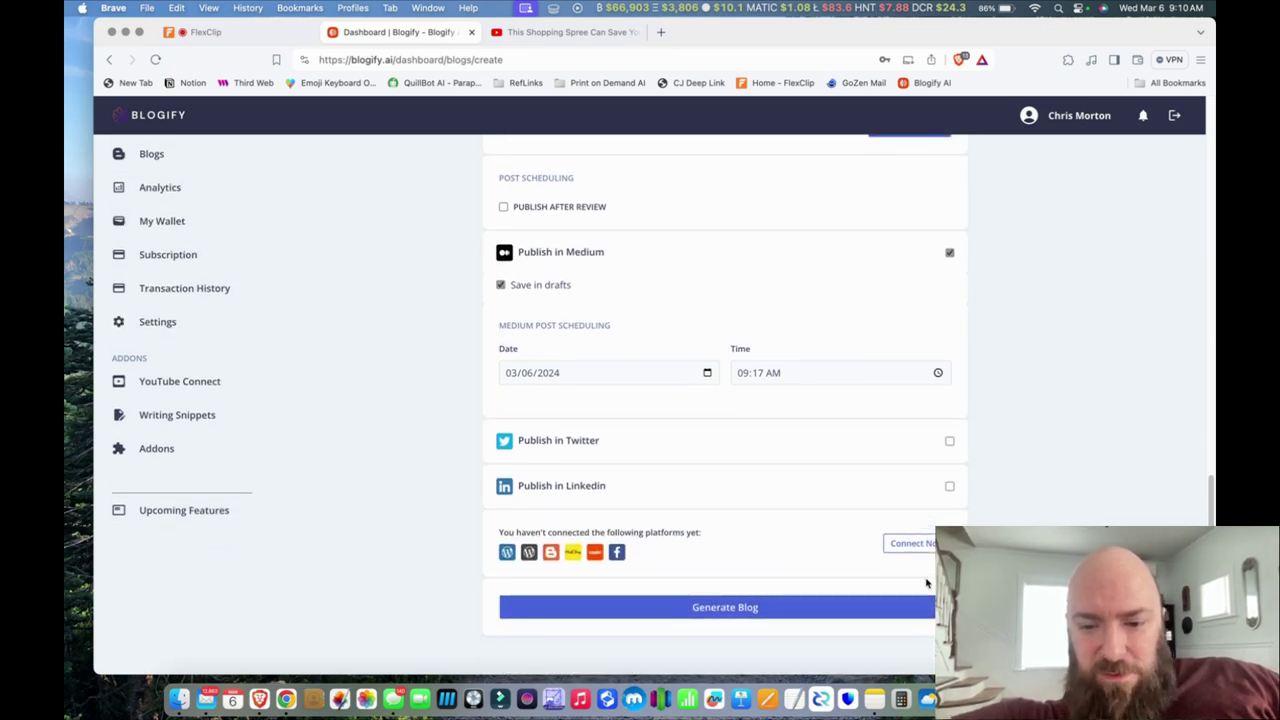
left_click(755, 612)
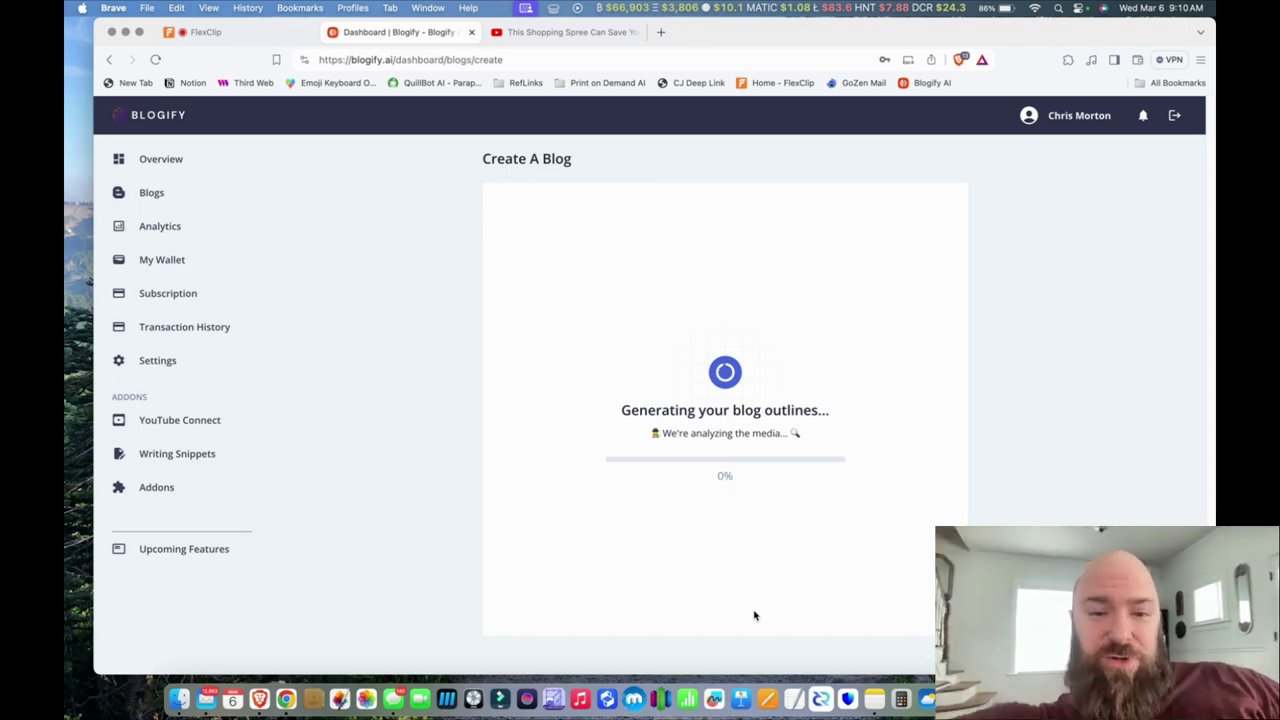
Open medium.com in a new browser tab and view the drafts among the account's own stories
key("super+t")
type("medium.com")
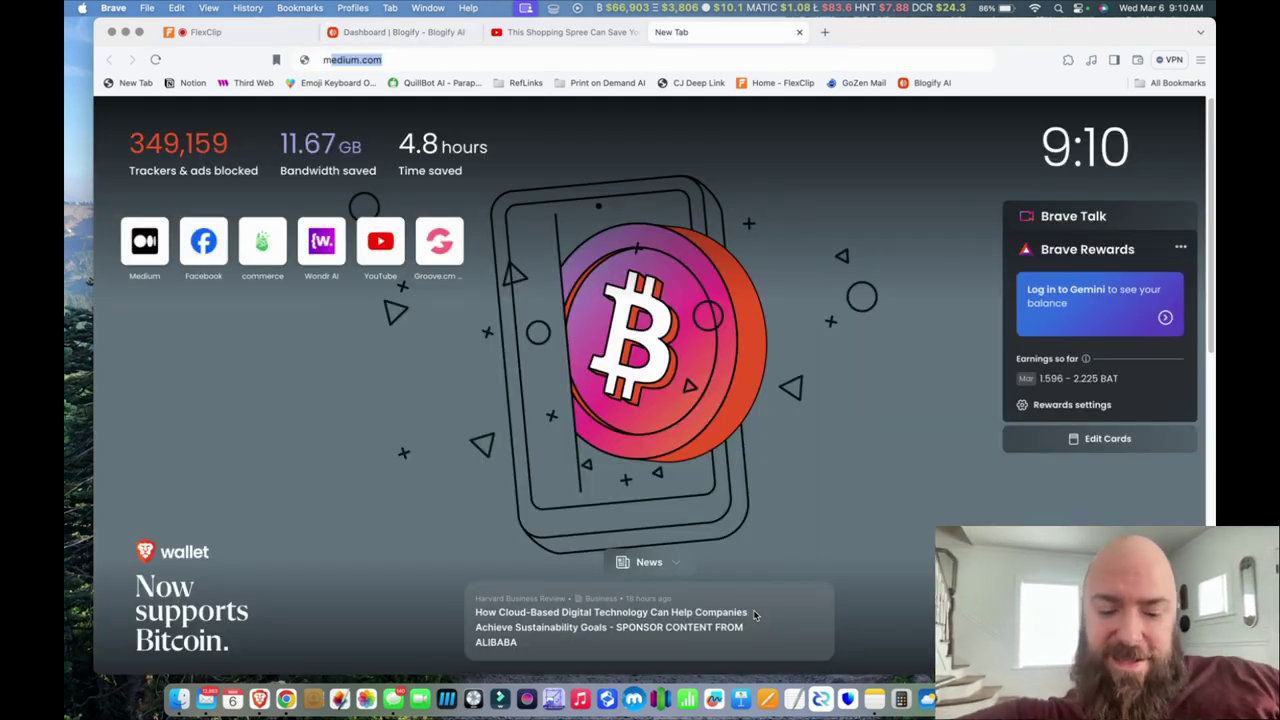
key("Return")
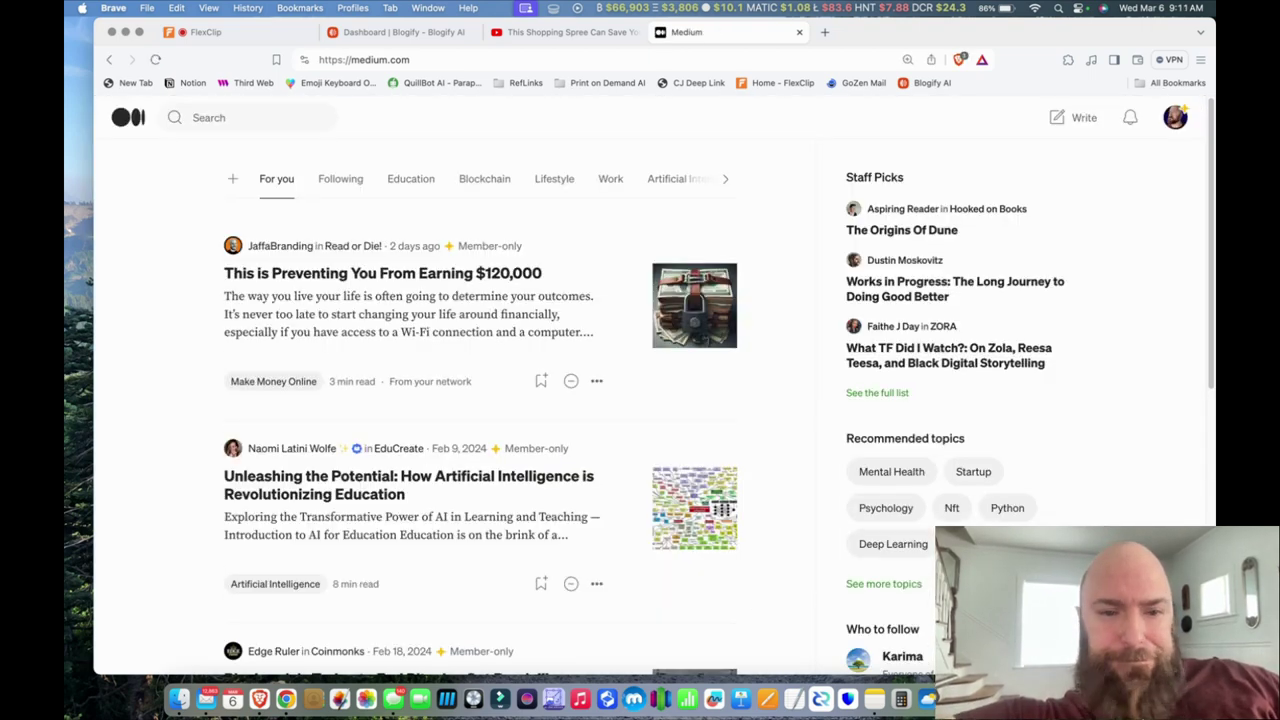
left_click(1175, 117)
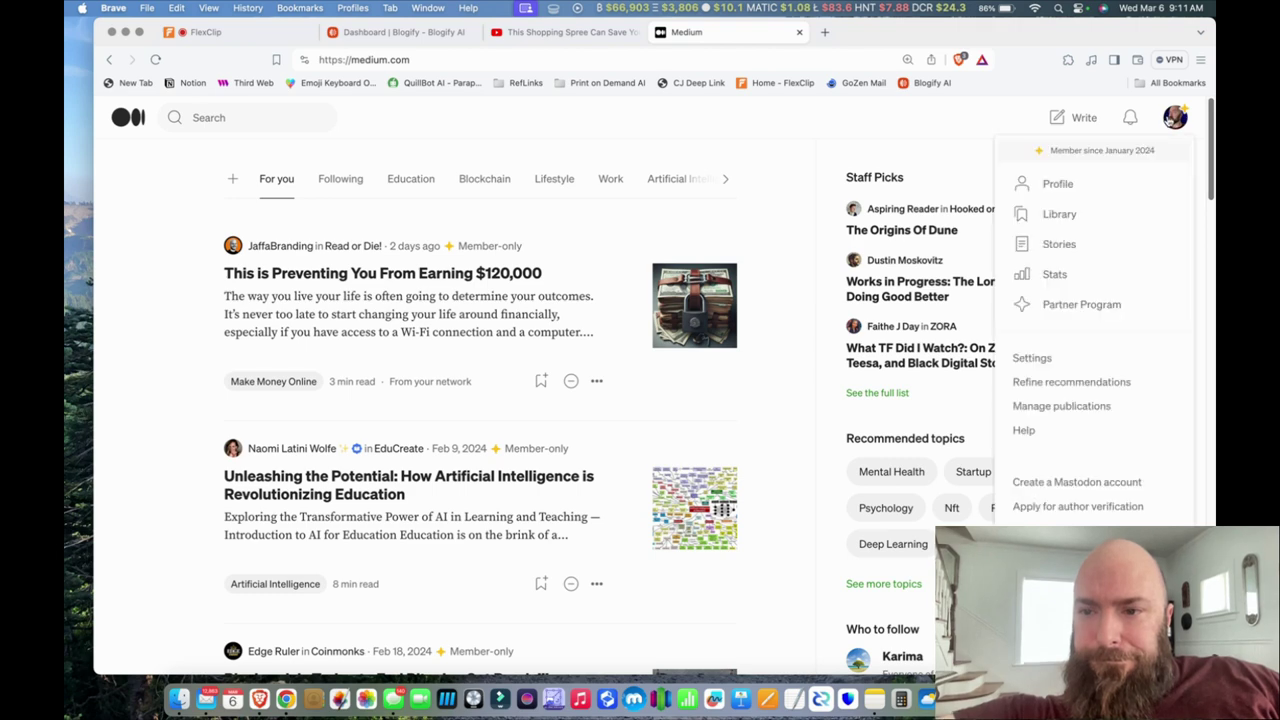
left_click(1068, 248)
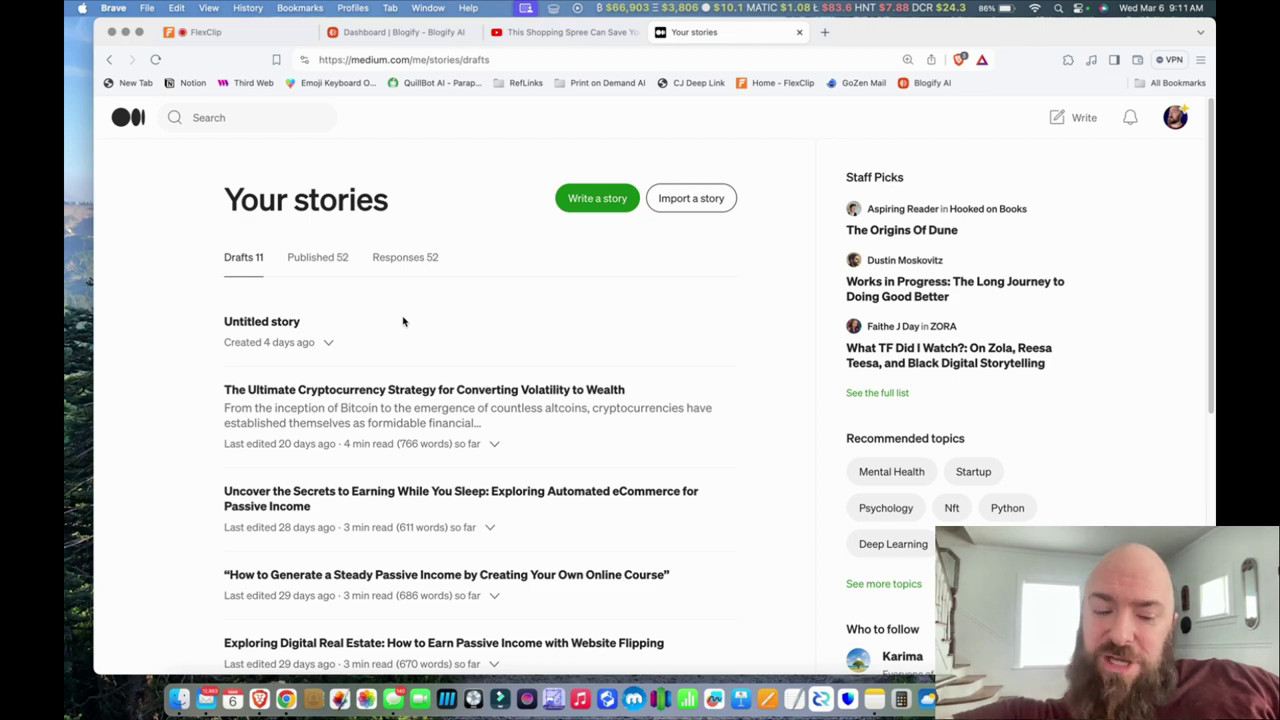
Return to Blogify and open the finished blog "Shopping for Lifetime License Software on AppSumo" to check when it goes to Medium
left_click(566, 33)
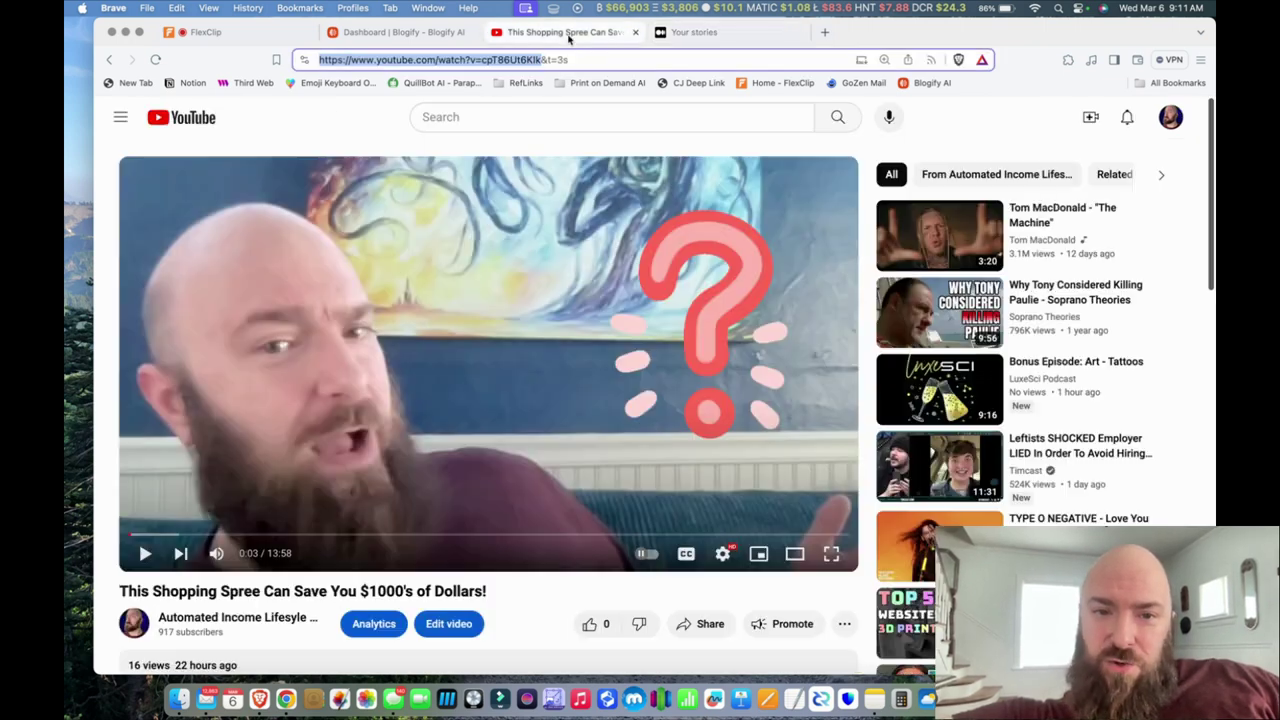
left_click(440, 32)
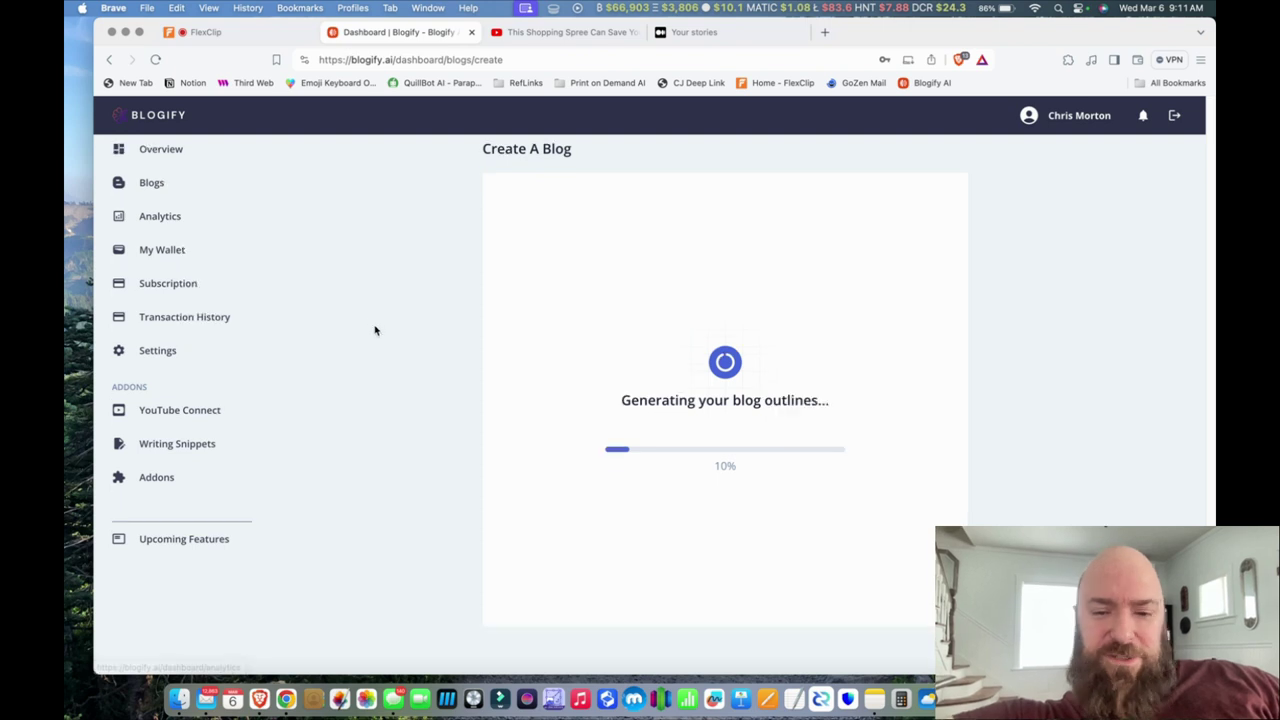
left_click(157, 195)
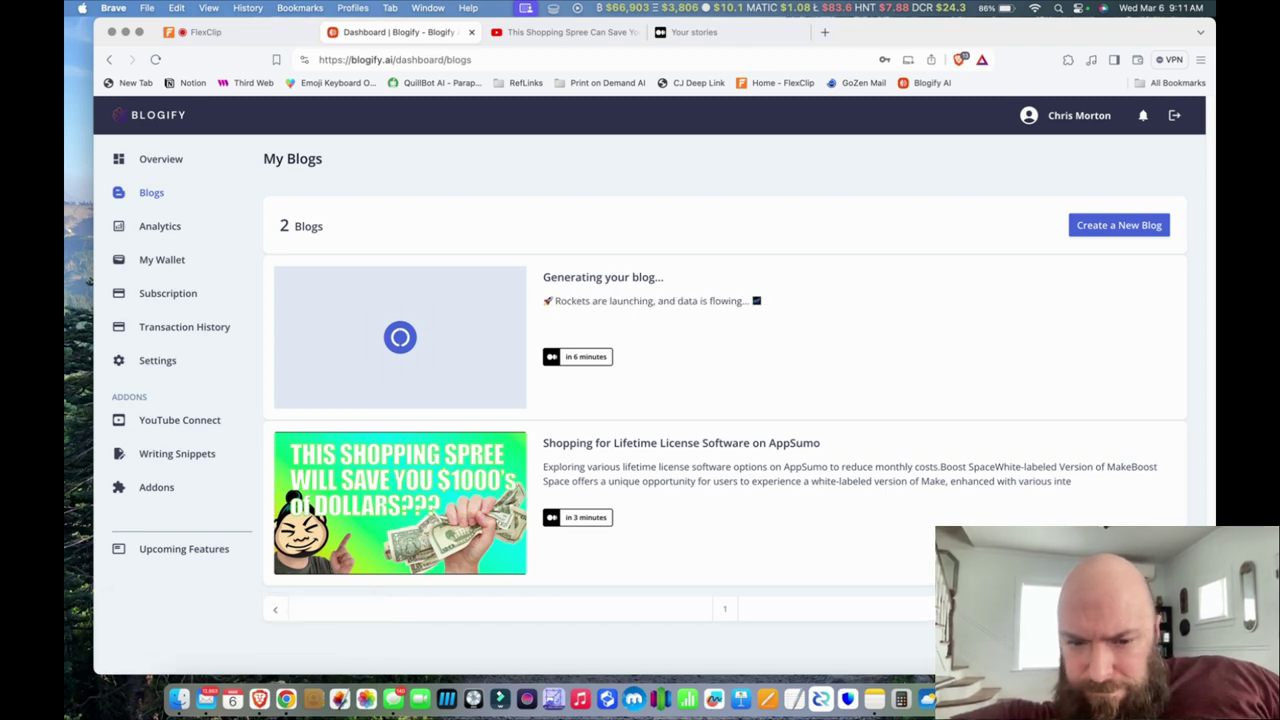
left_click(750, 500)
scroll(726, 505, "down", 1)
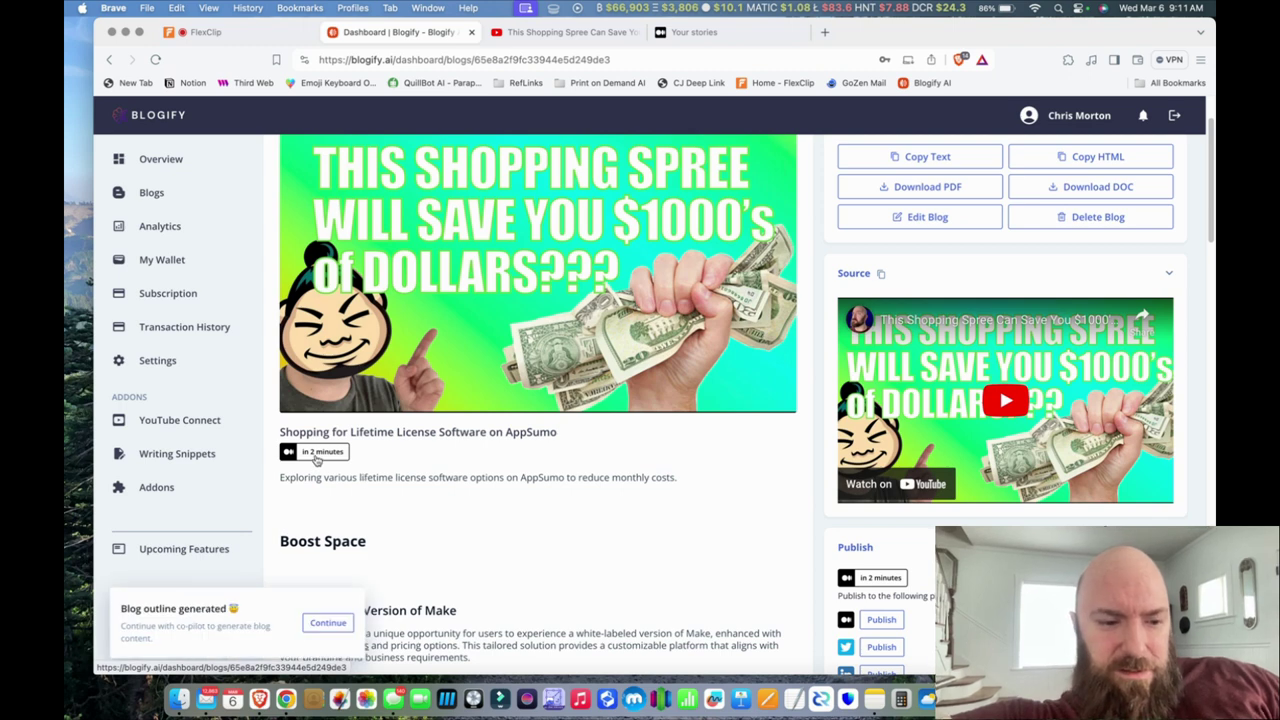
left_click(328, 622)
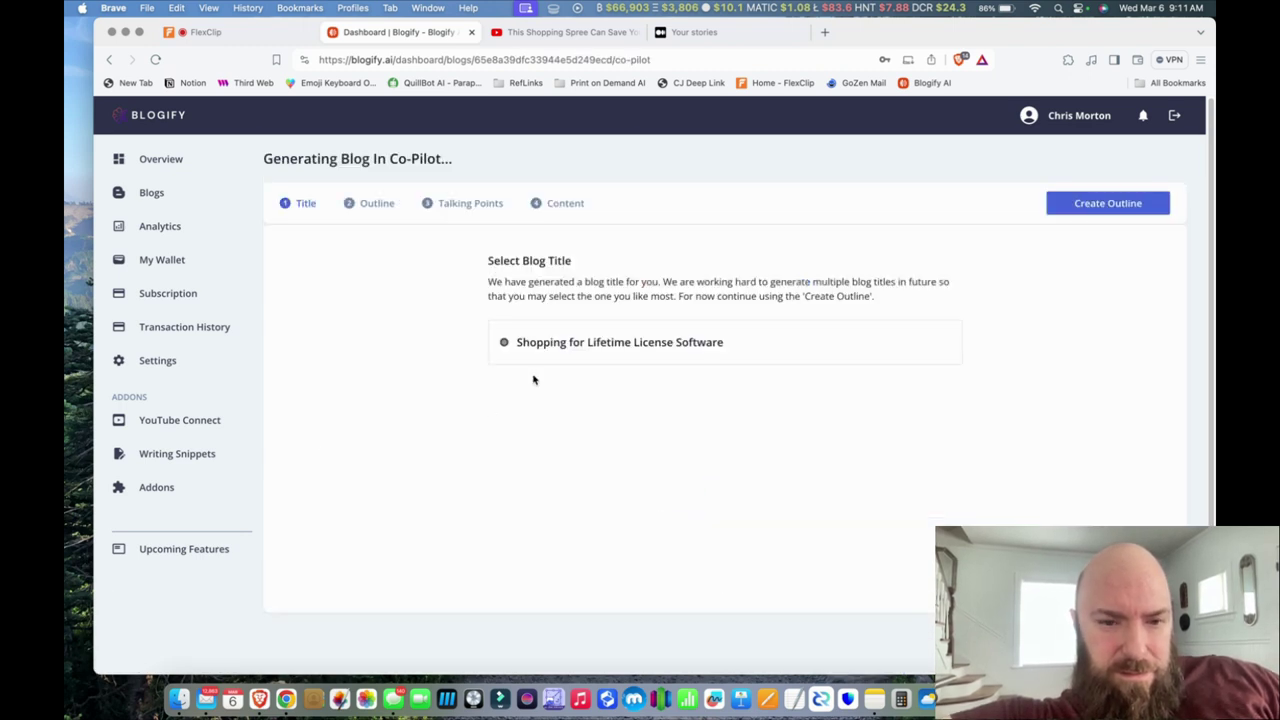
left_click(112, 59)
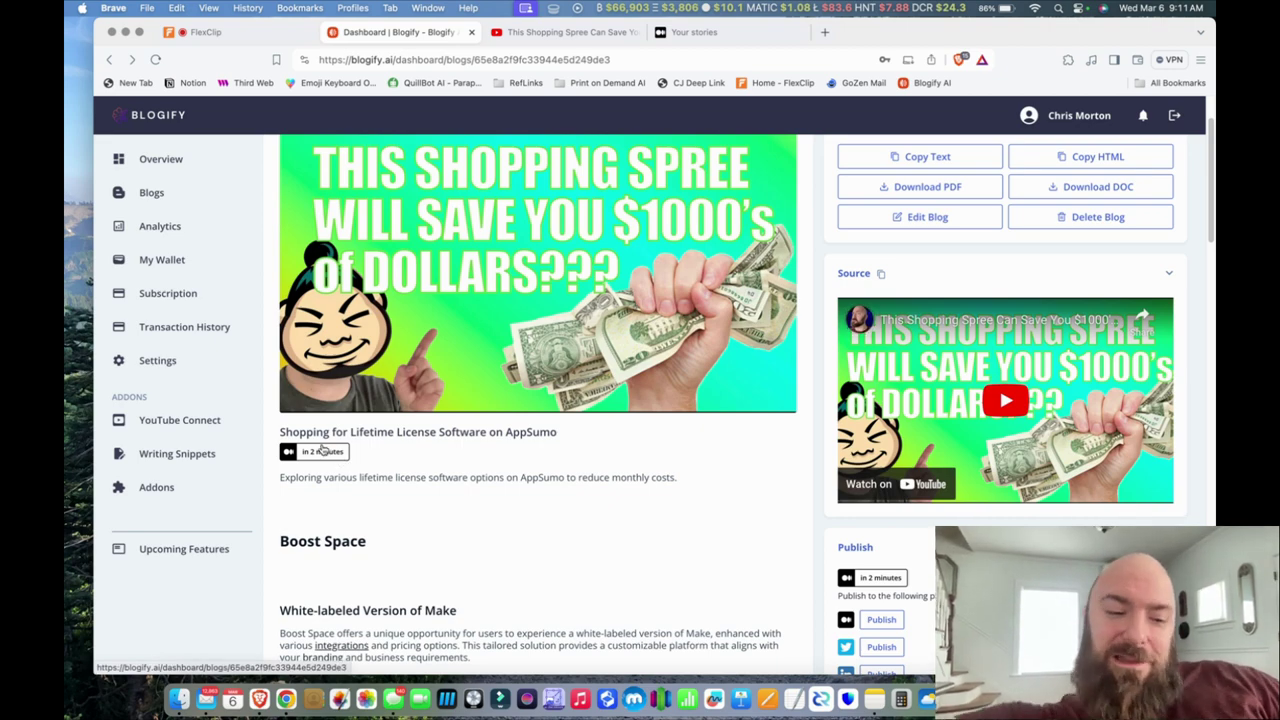
scroll(306, 476, "up", 5)
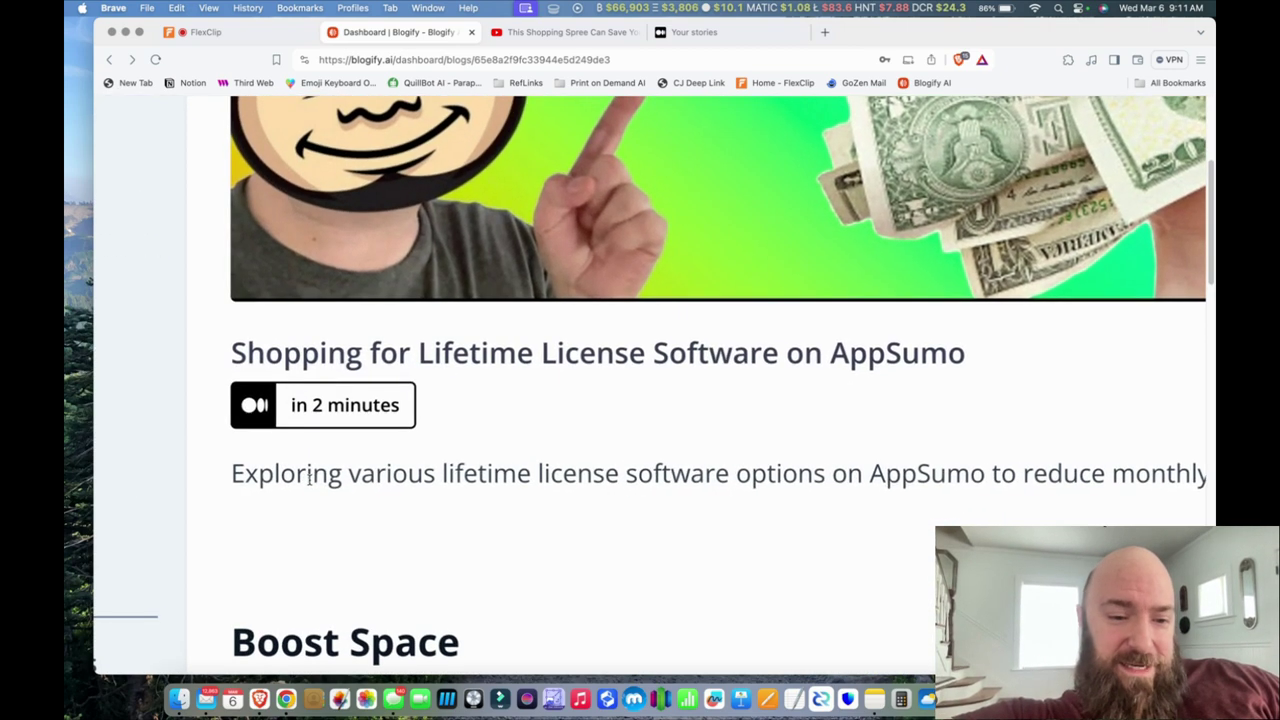
scroll(308, 476, "down", 5)
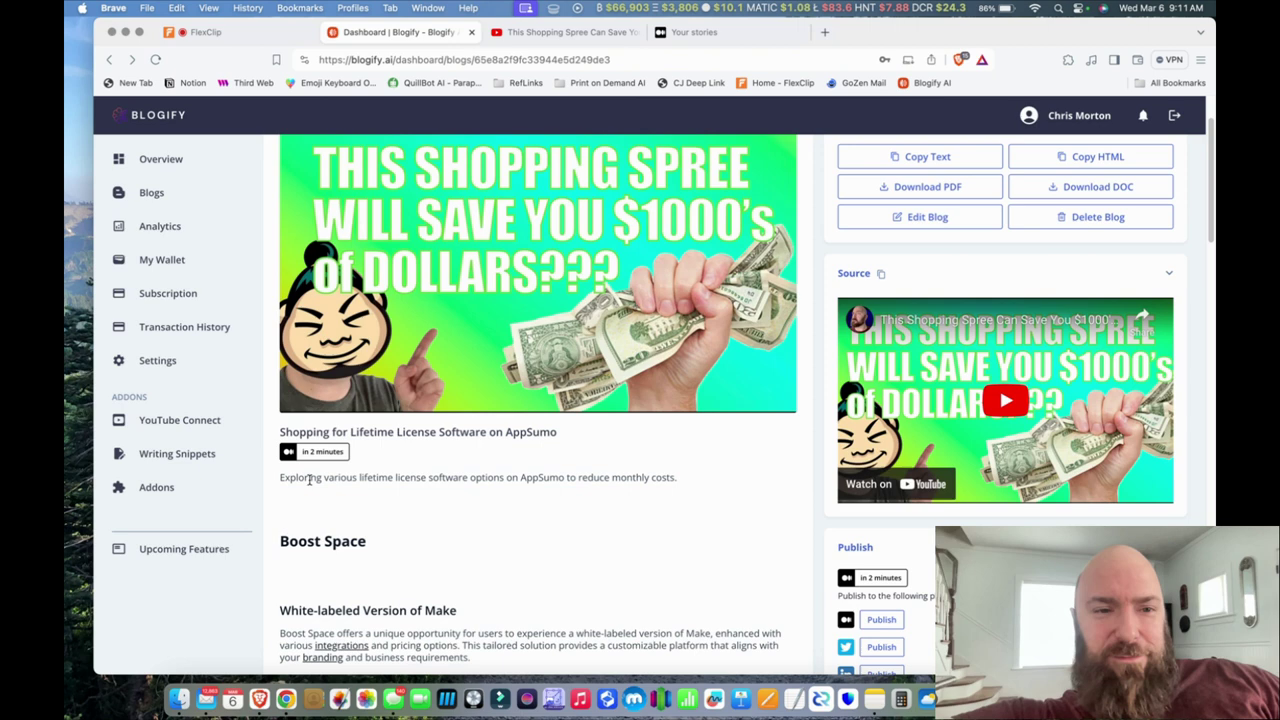
Continue "Shopping for Lifetime License Software" with Co-Pilot from the blogs list and create its outline using the suggested title
left_click(172, 193)
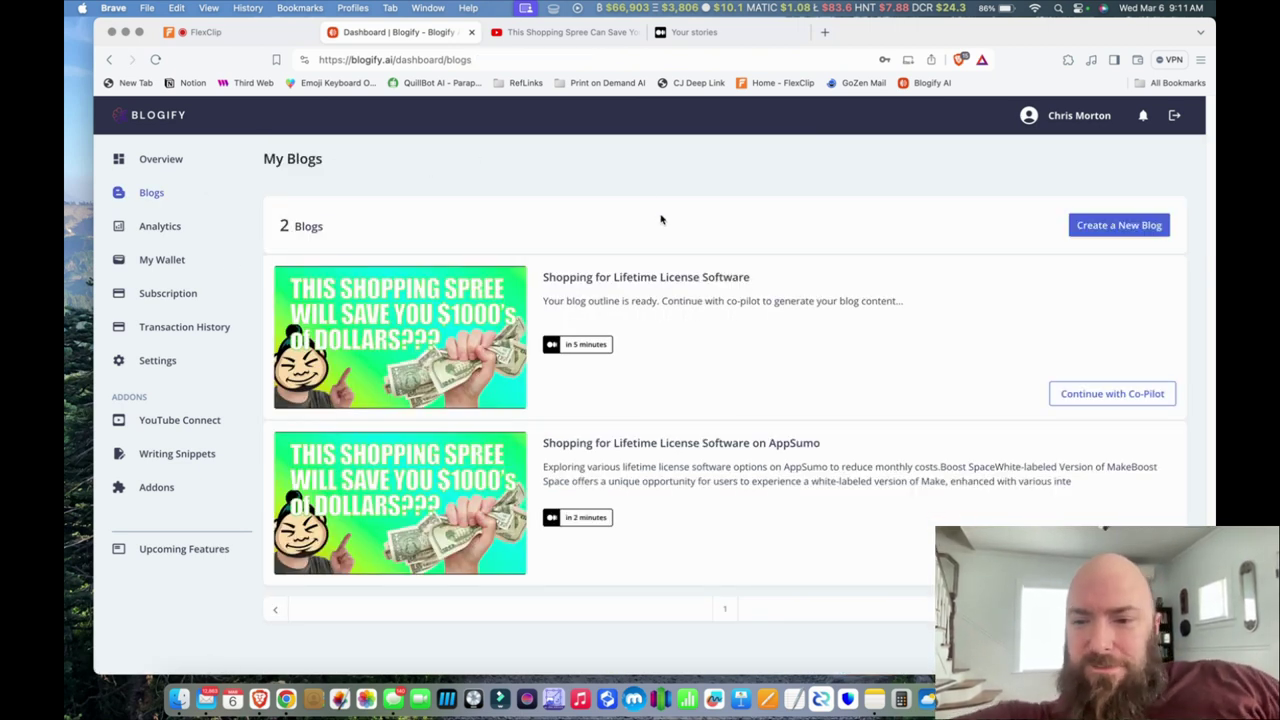
left_click(1096, 397)
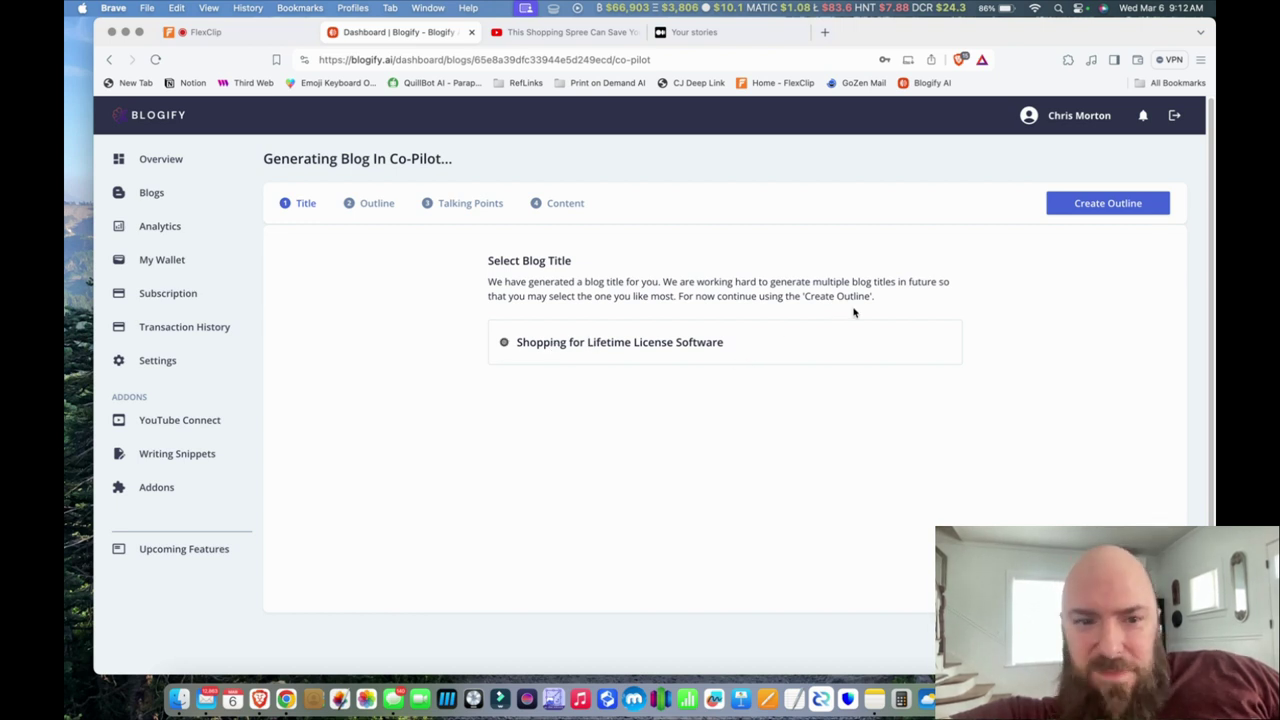
left_click(1082, 208)
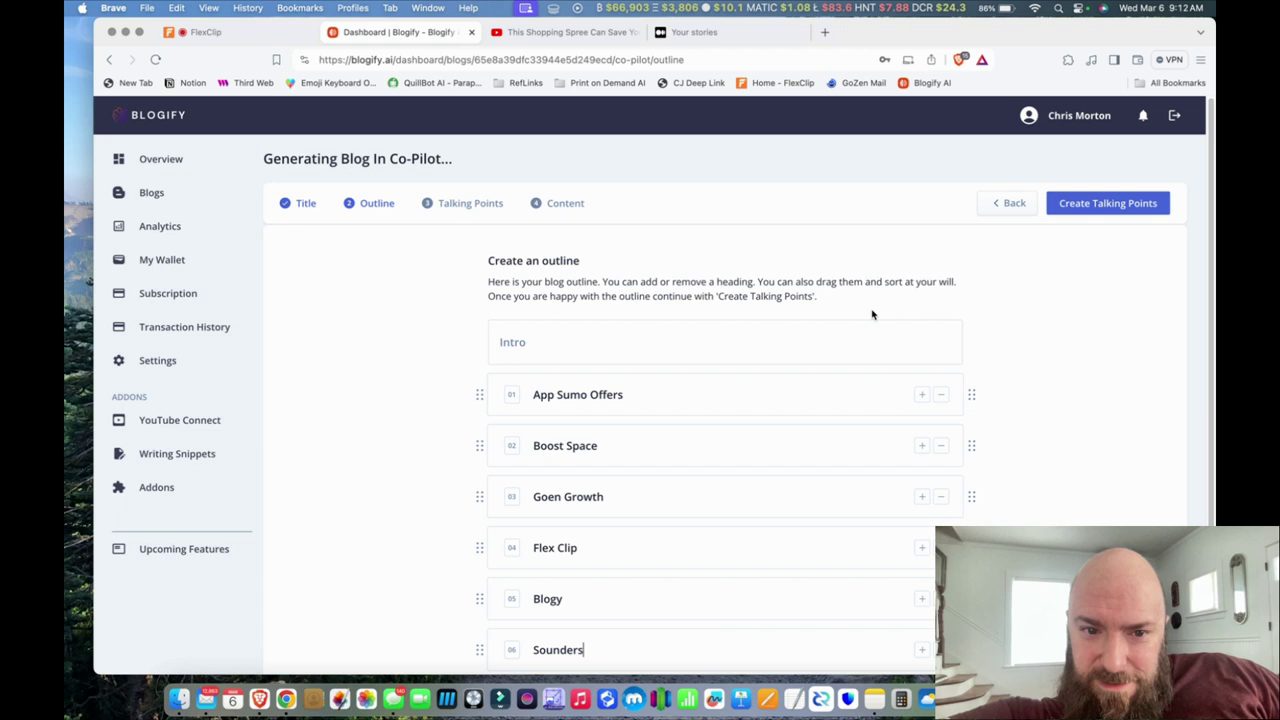
Correct the misspelled outline headings 06 to "Soundverse" and 05 to "Blogify"
scroll(651, 344, "down", 2)
left_click(584, 506)
key("BackSpace")
key("BackSpace")
key("BackSpace")
type("ver")
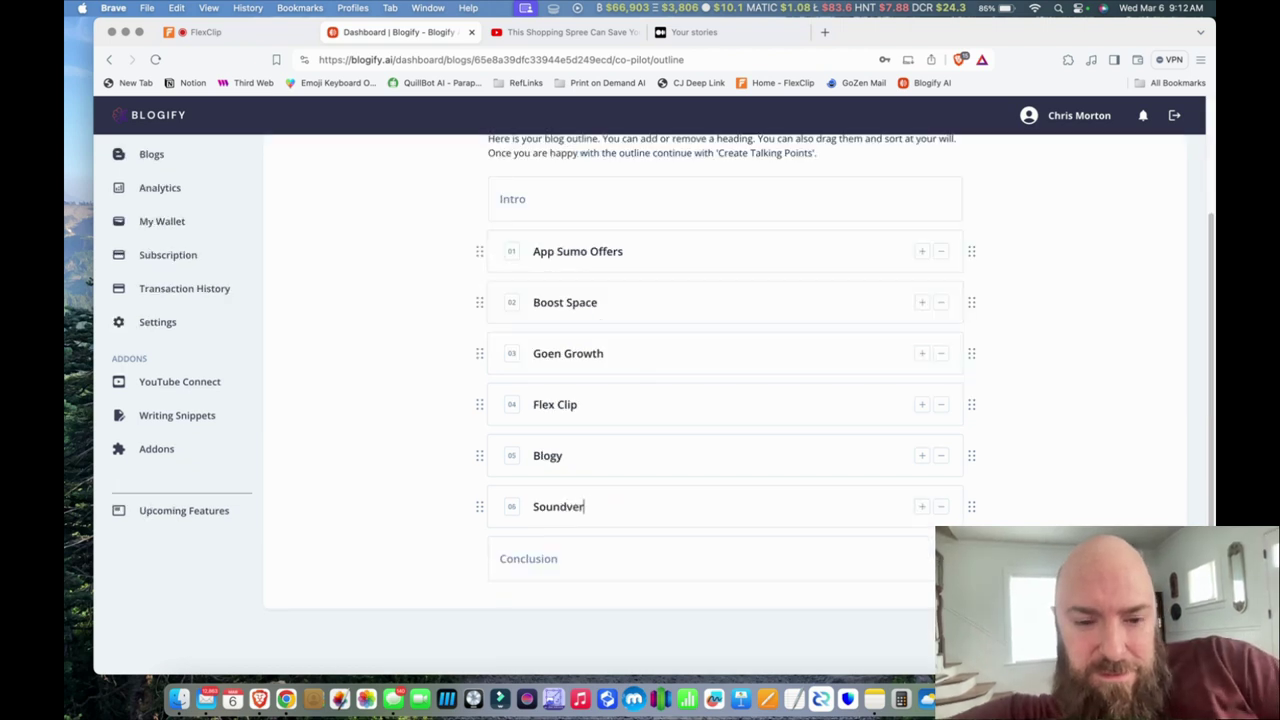
left_click(571, 456)
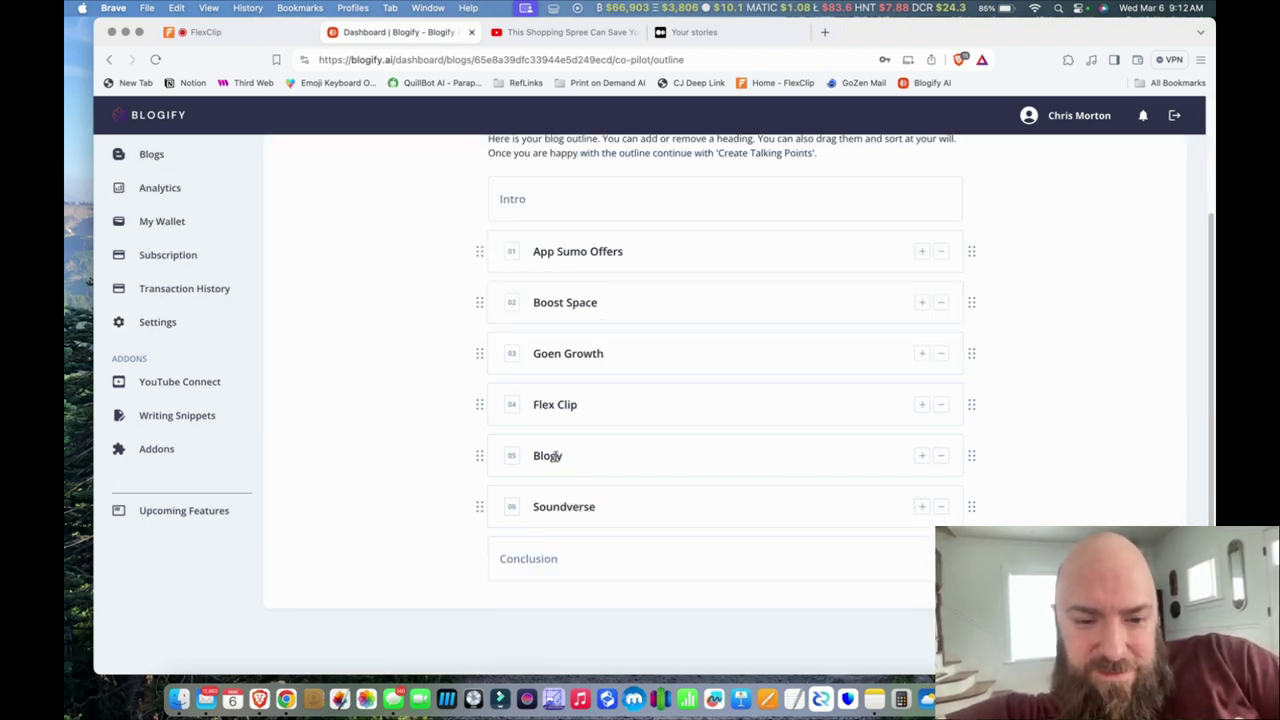
key("BackSpace")
type("if")
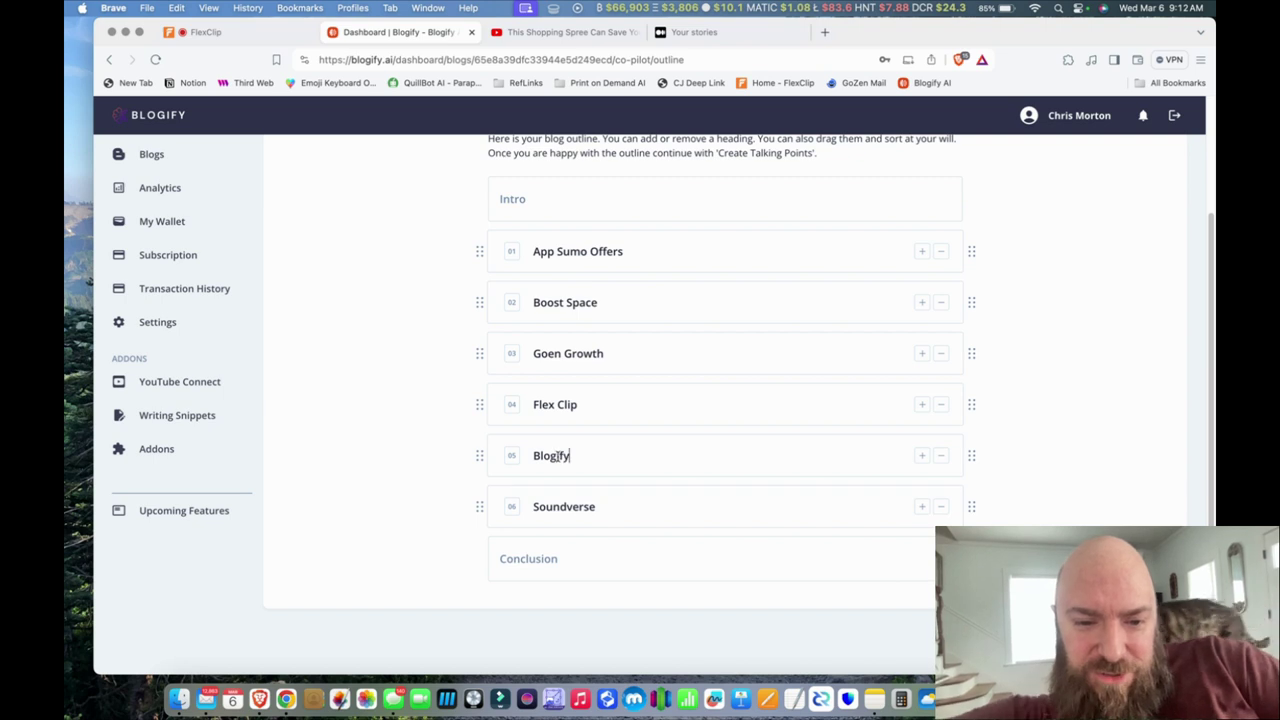
Correct outline heading 03 to "GoZen Growth" and heading 02 to "Boost.Space"
left_click(560, 353)
key("BackSpace")
key("BackSpace")
type("Zen")
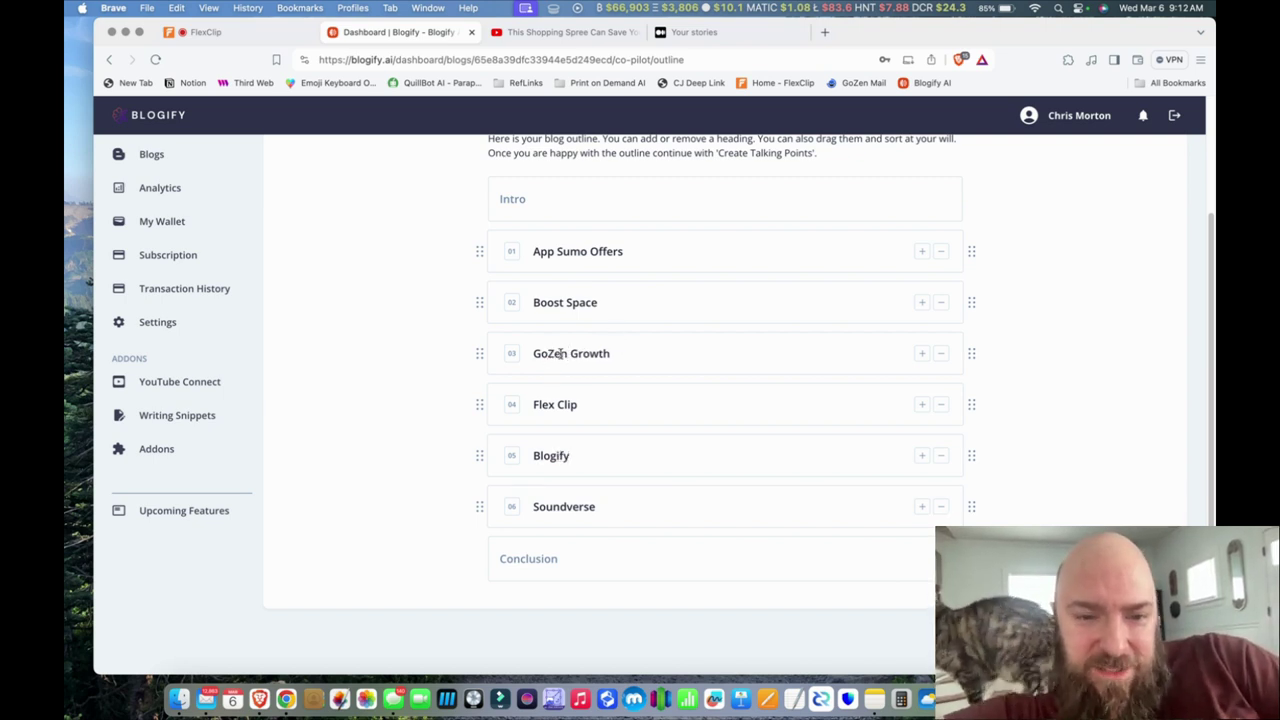
left_click(566, 303)
key("BackSpace")
type(".")
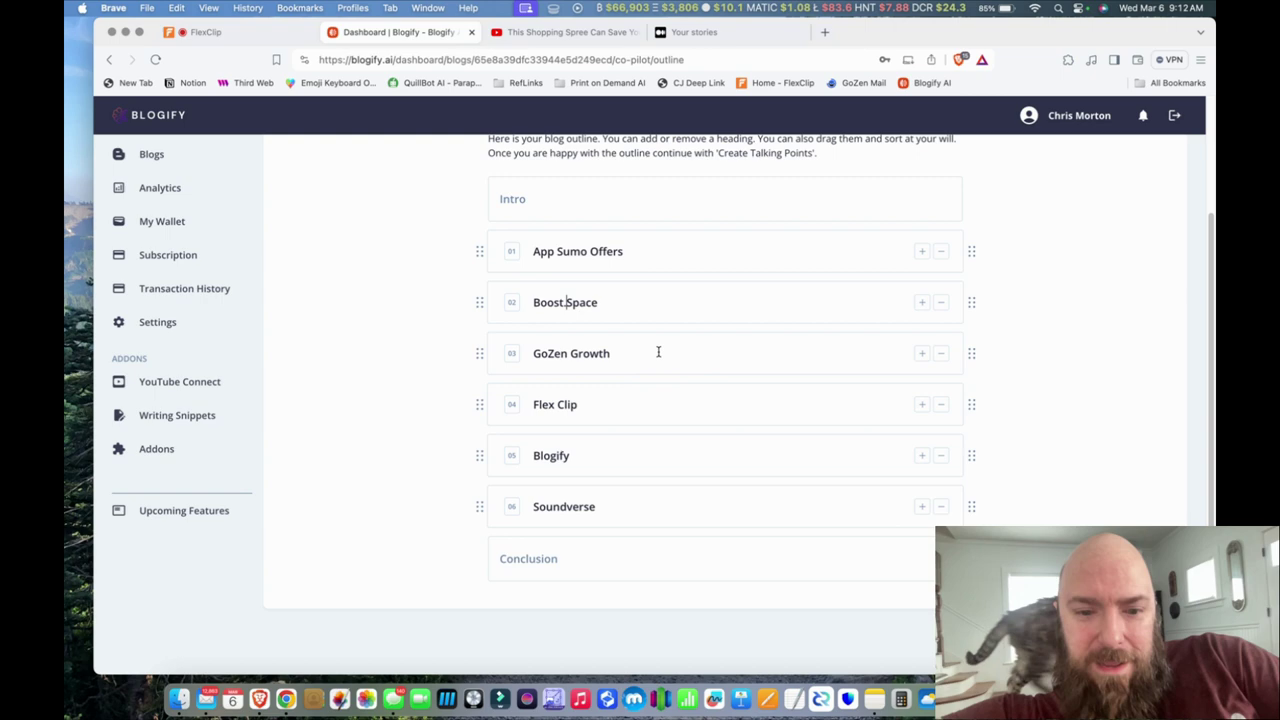
Create the talking points from the corrected outline and review them for every heading
scroll(658, 352, "up", 3)
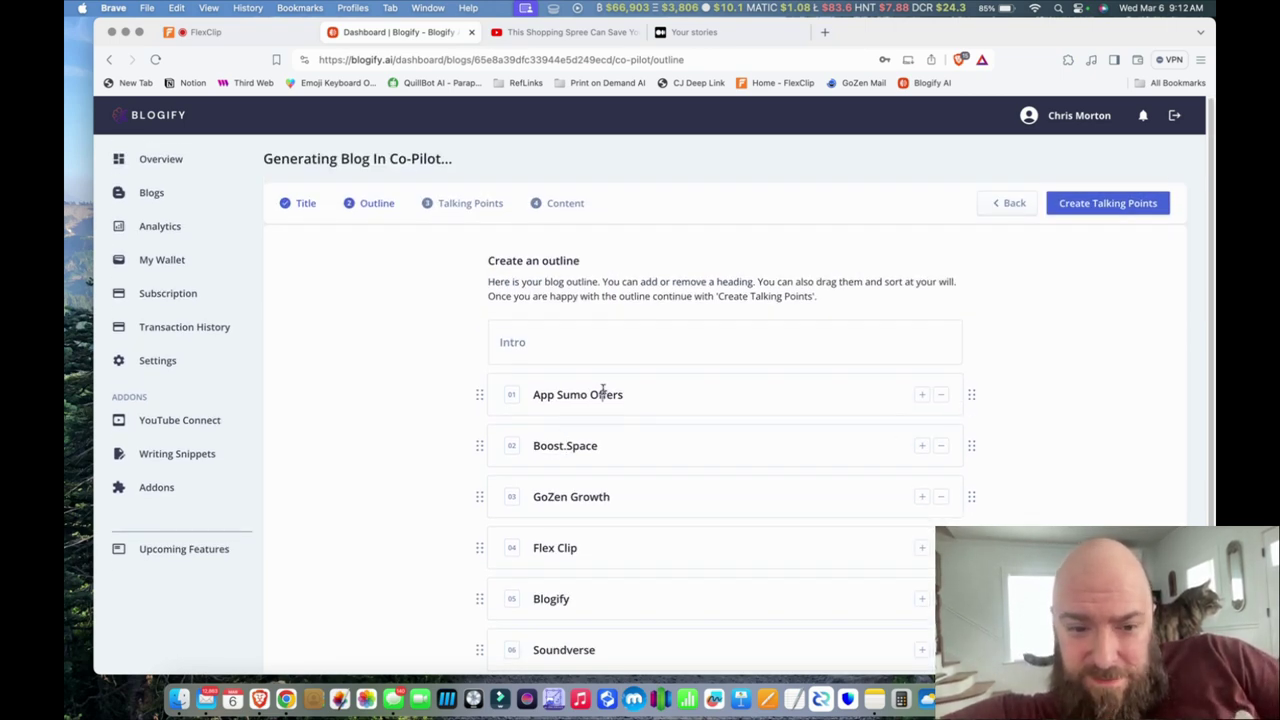
left_click(778, 398)
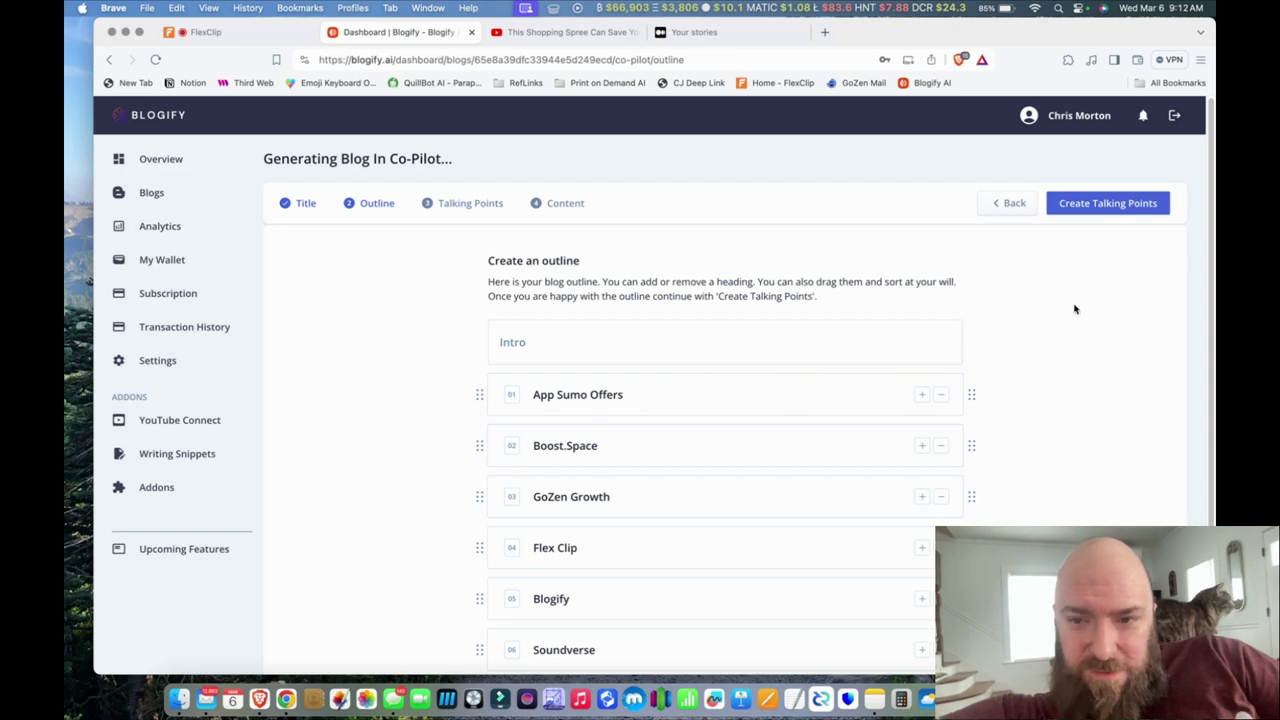
scroll(1066, 266, "down", 3)
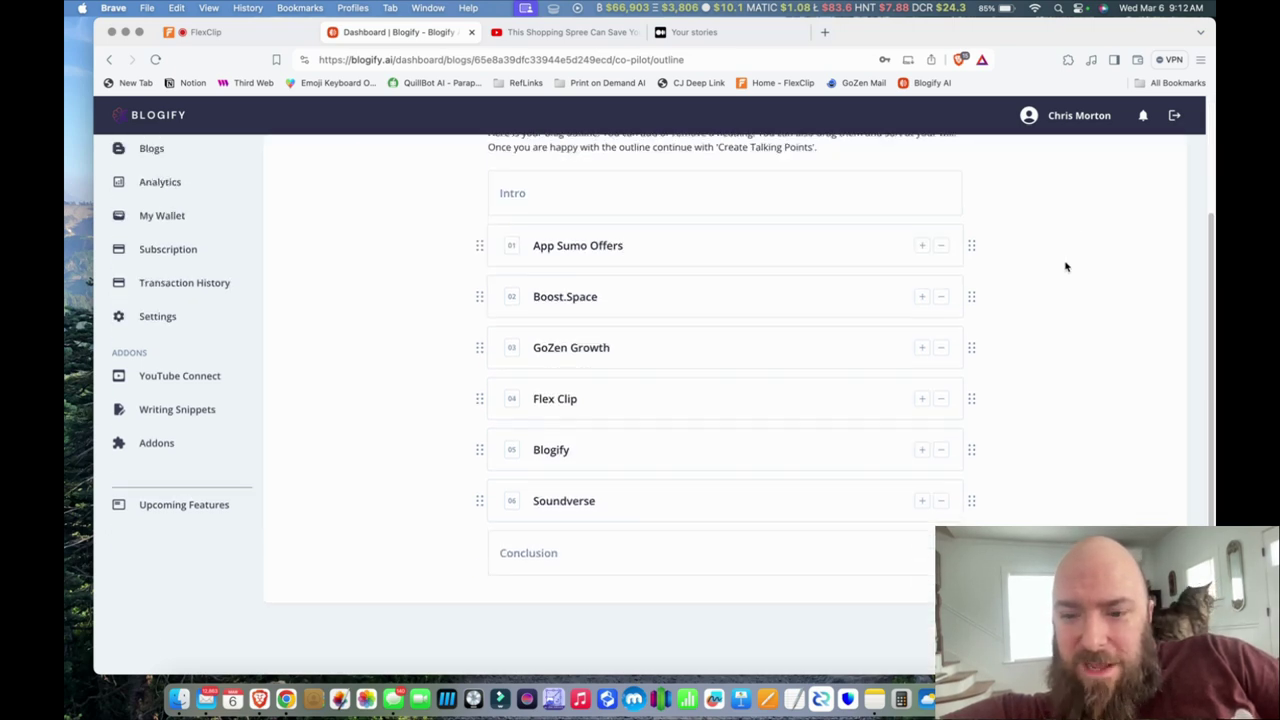
scroll(1066, 266, "up", 4)
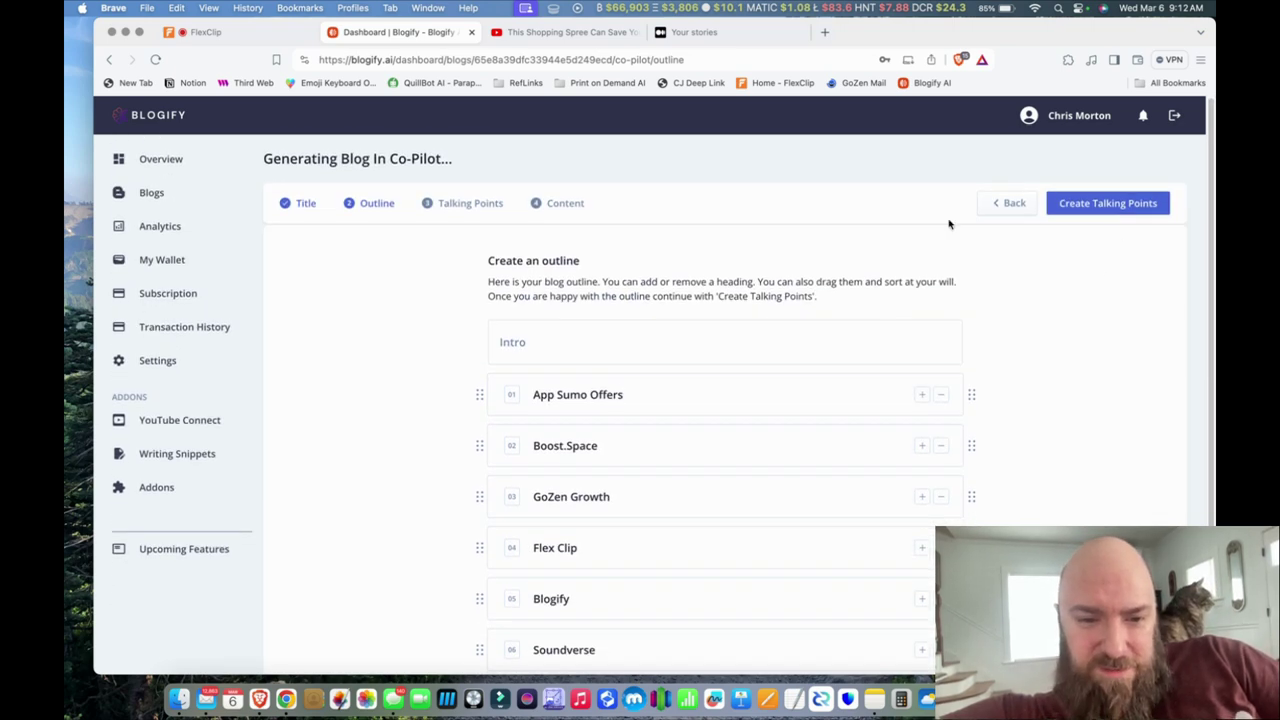
left_click(1120, 213)
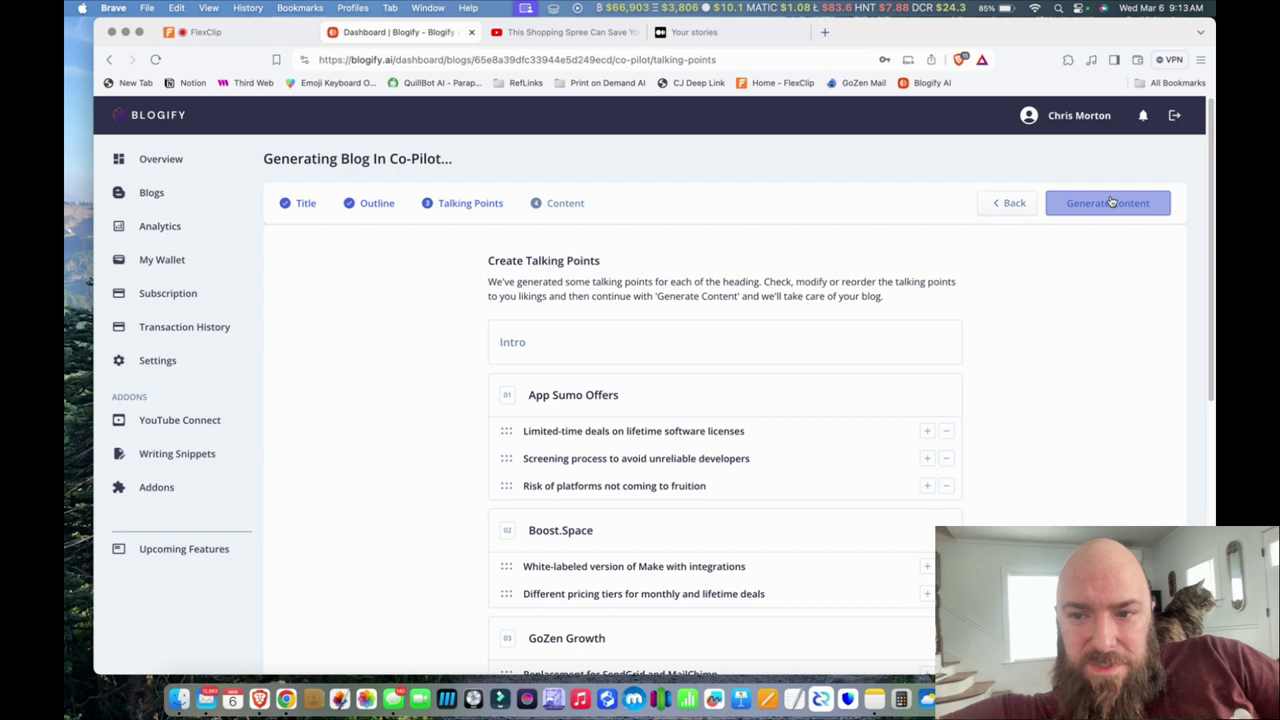
scroll(1065, 398, "down", 5)
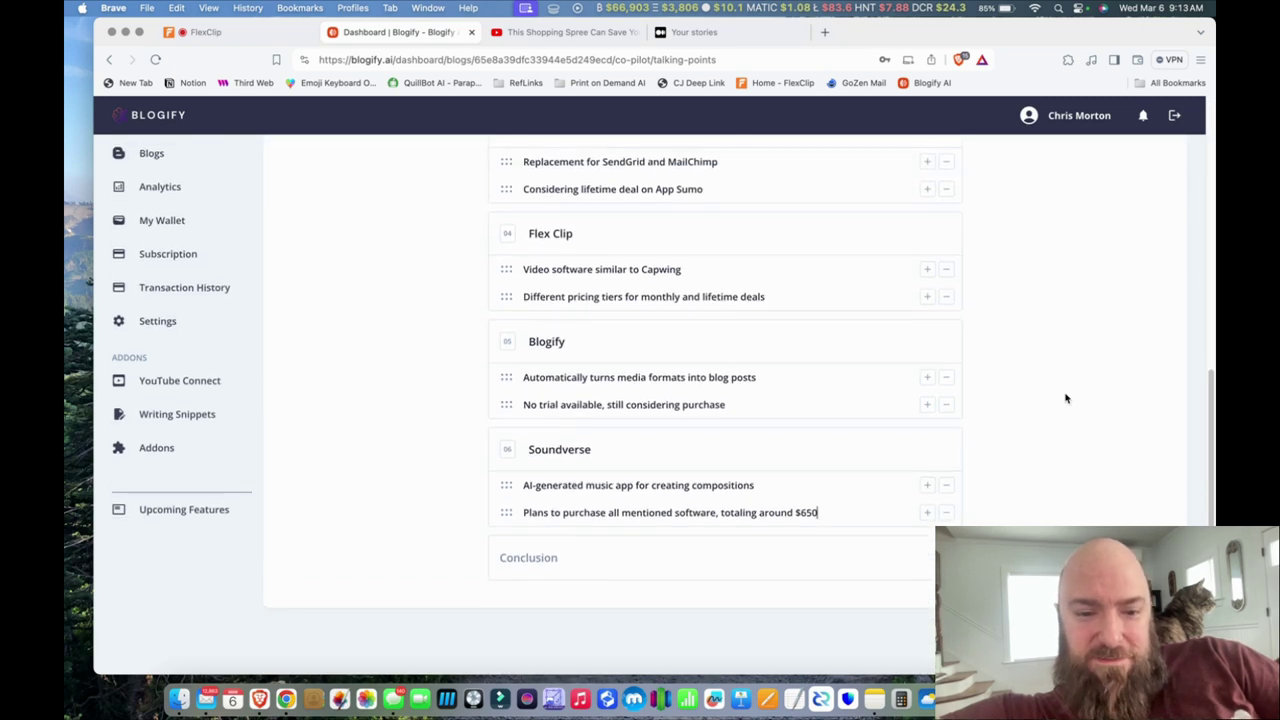
scroll(1068, 392, "up", 10)
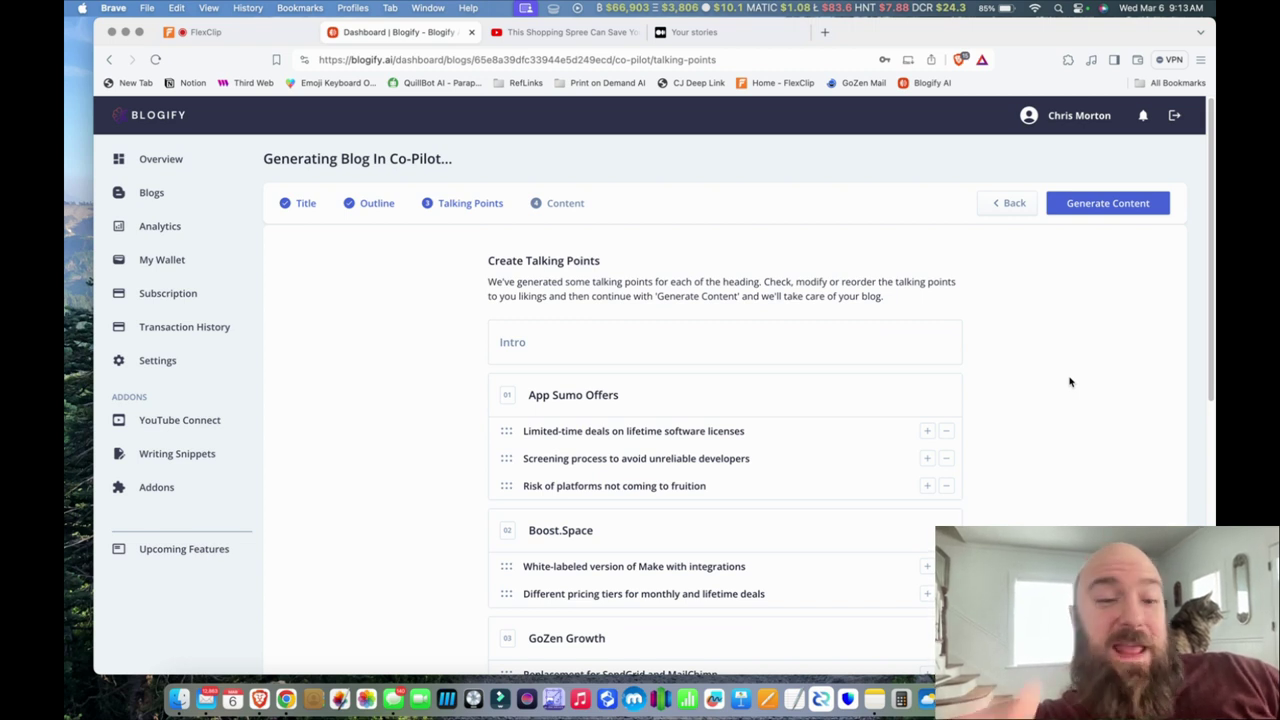
scroll(1070, 380, "down", 1)
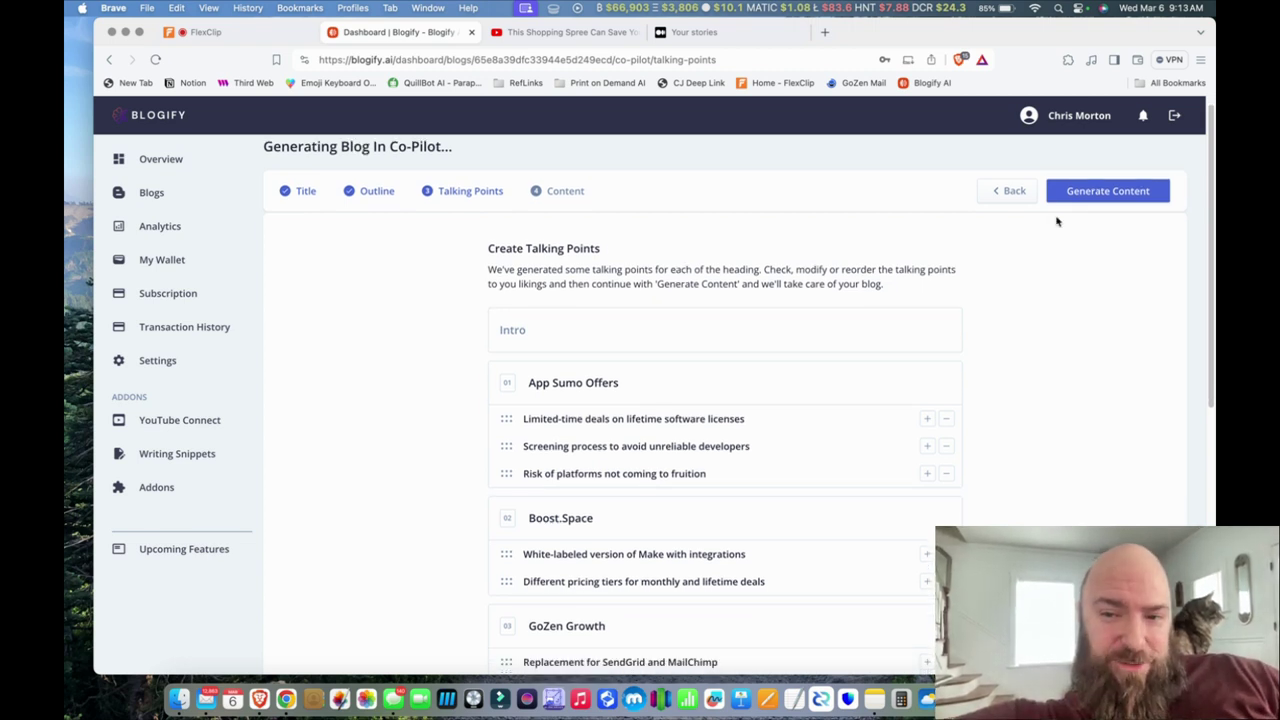
Go back to the outline stage and check its headings from Intro to Conclusion
left_click(1008, 191)
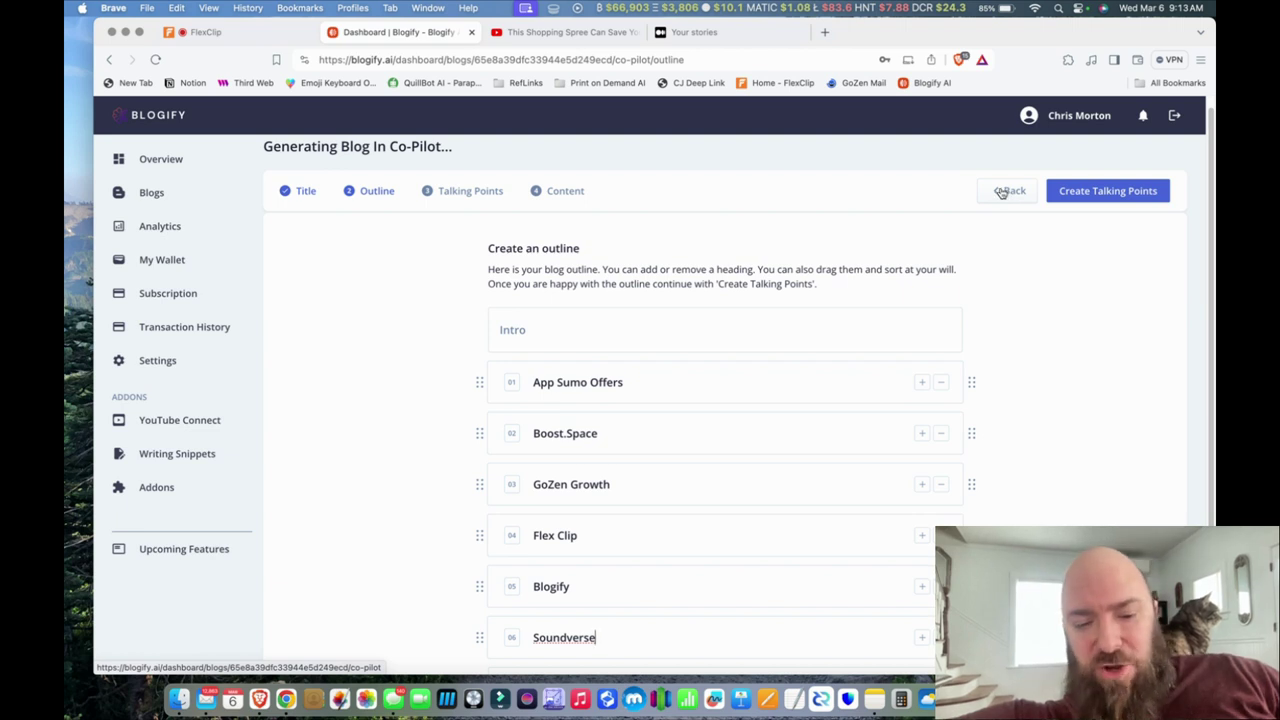
scroll(754, 580, "down", 3)
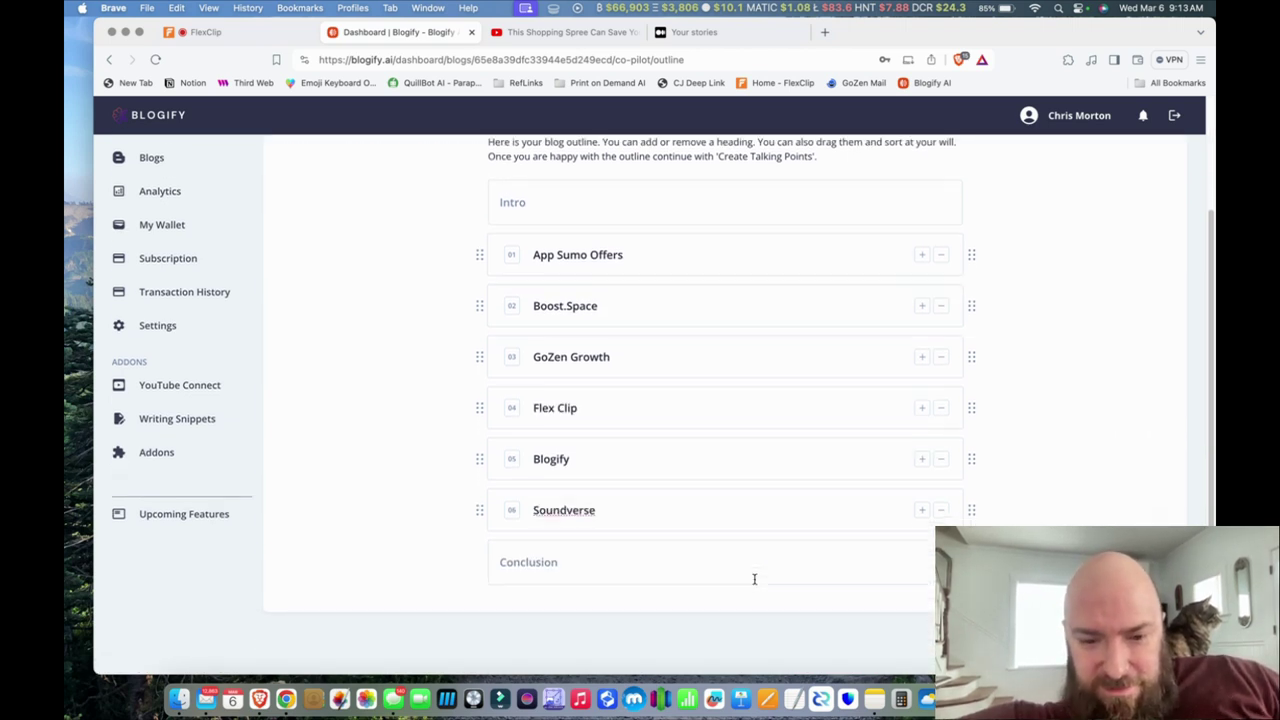
scroll(754, 580, "up", 4)
scroll(754, 579, "down", 3)
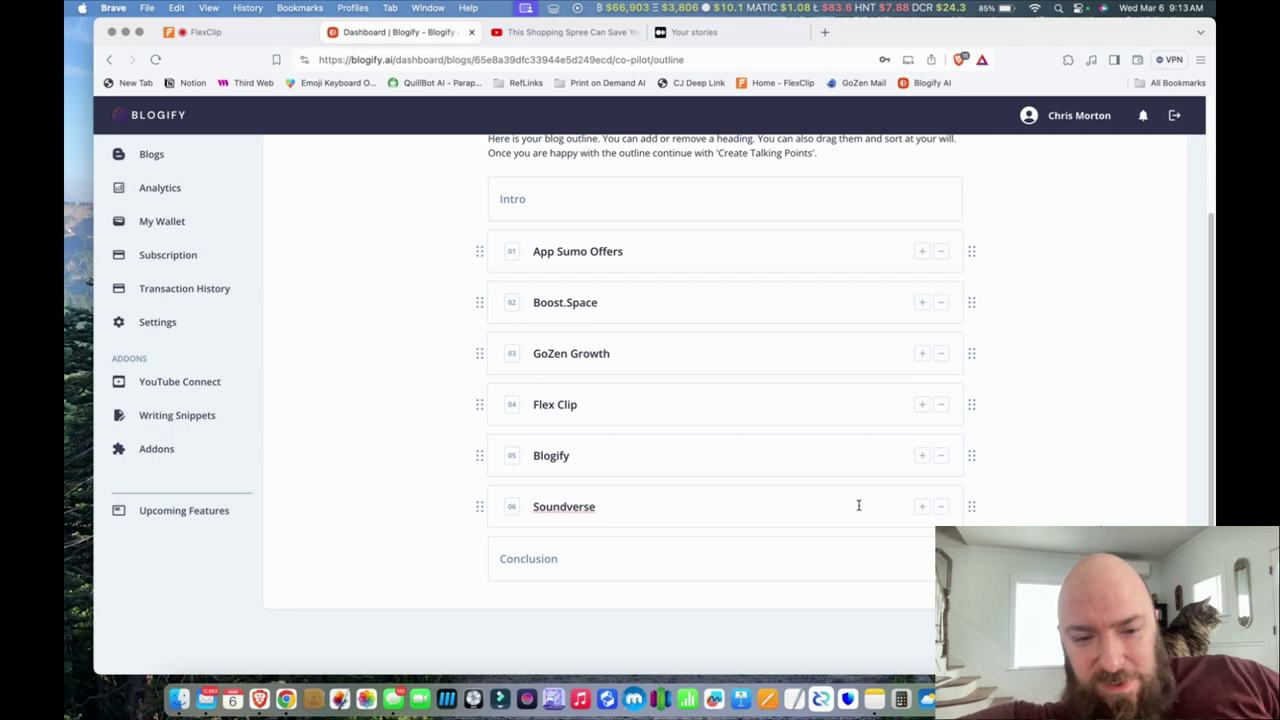
scroll(858, 505, "up", 3)
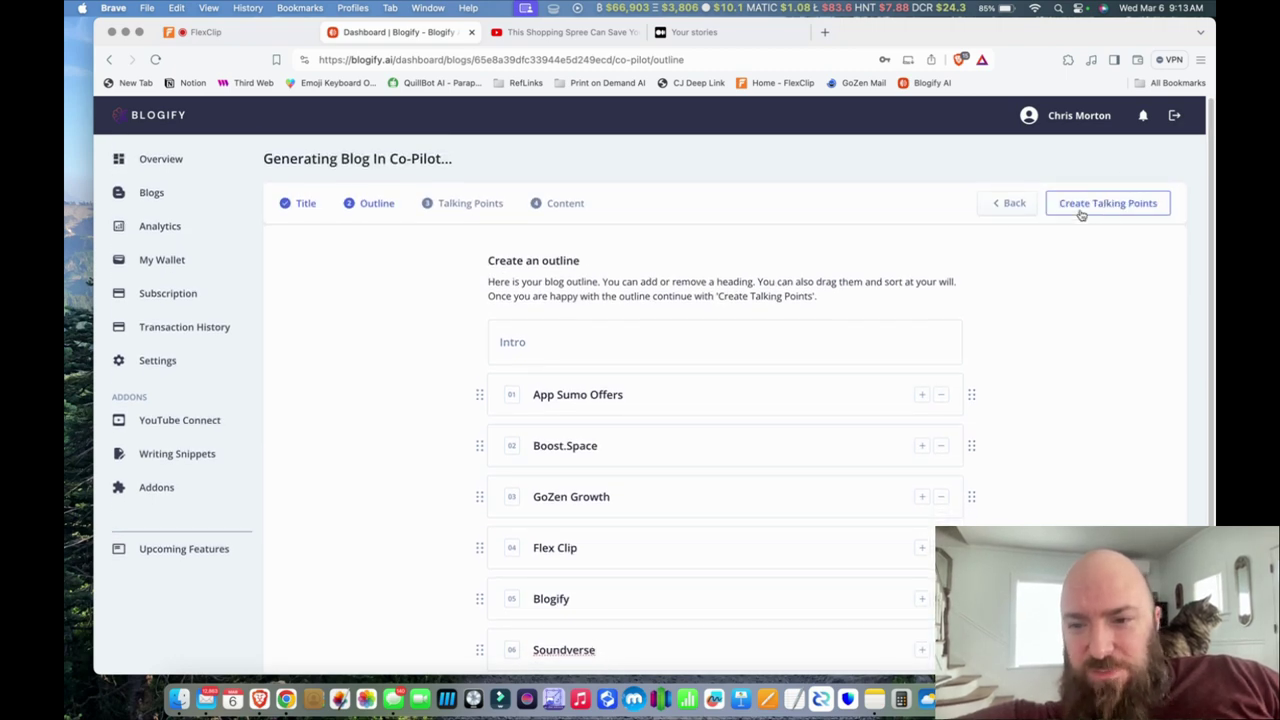
Create the talking points from the checked outline, review them, and generate the blog content
left_click(1081, 213)
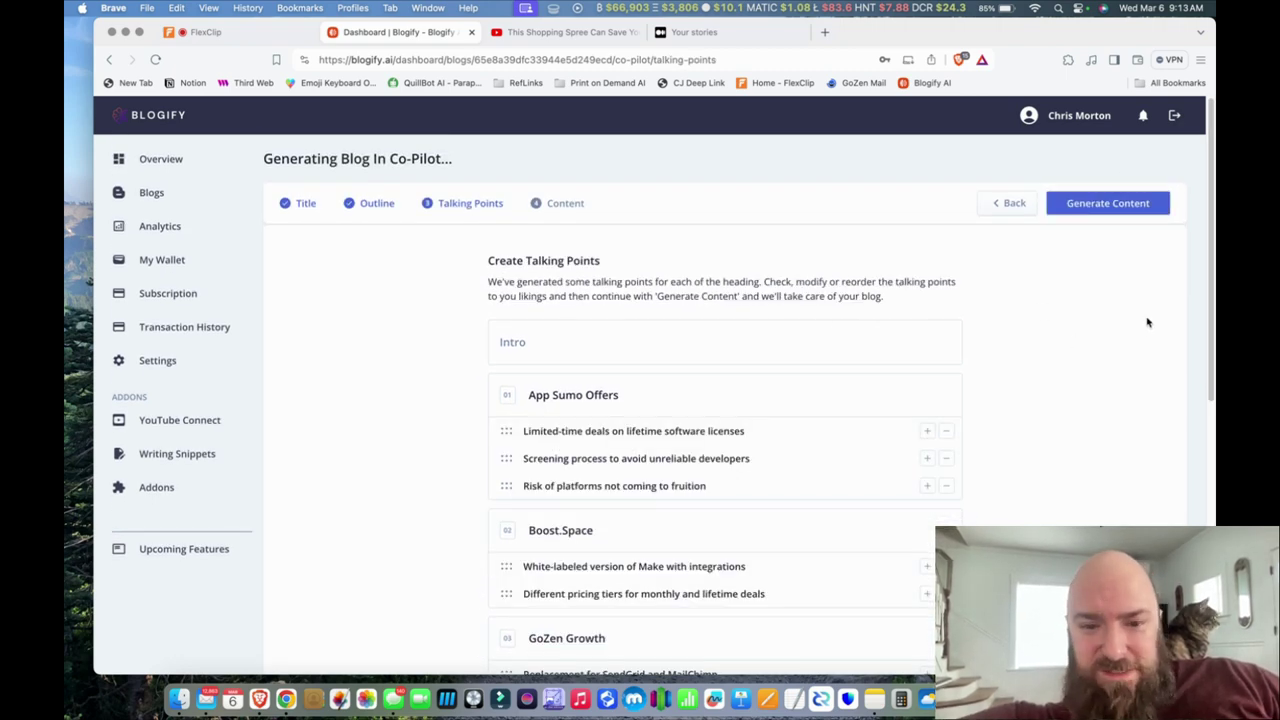
scroll(710, 463, "down", 1)
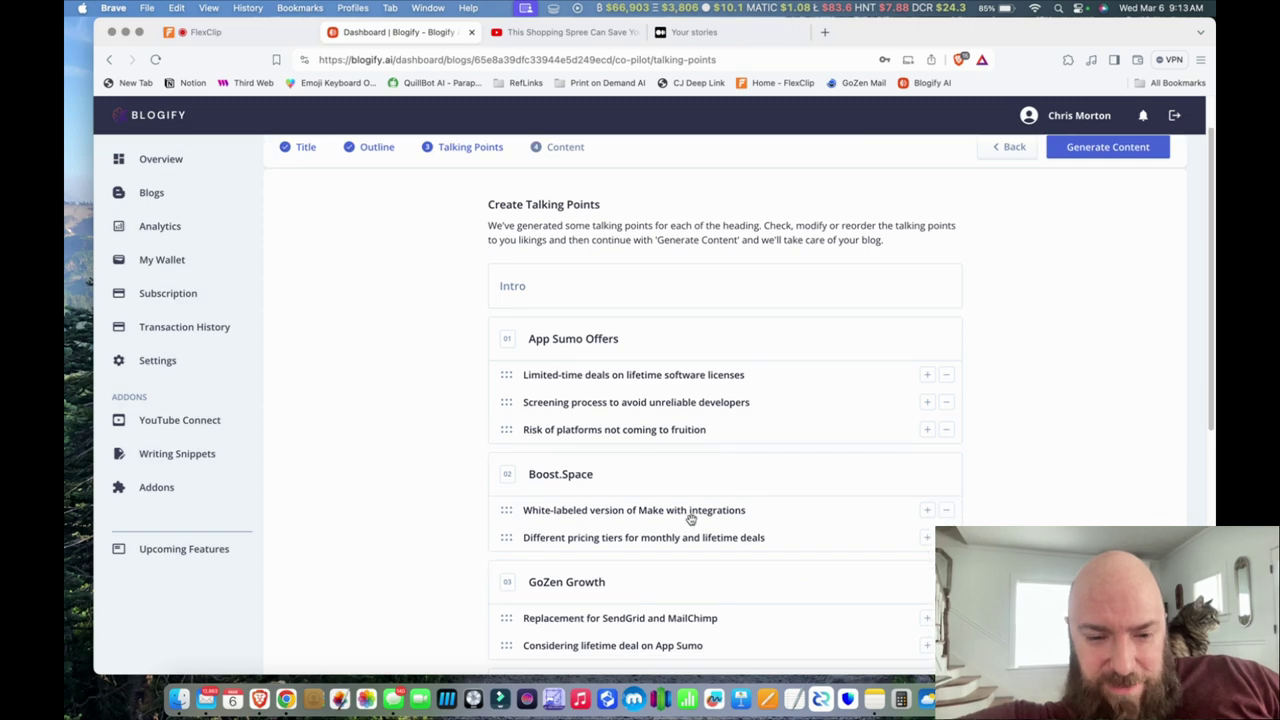
scroll(688, 520, "down", 2)
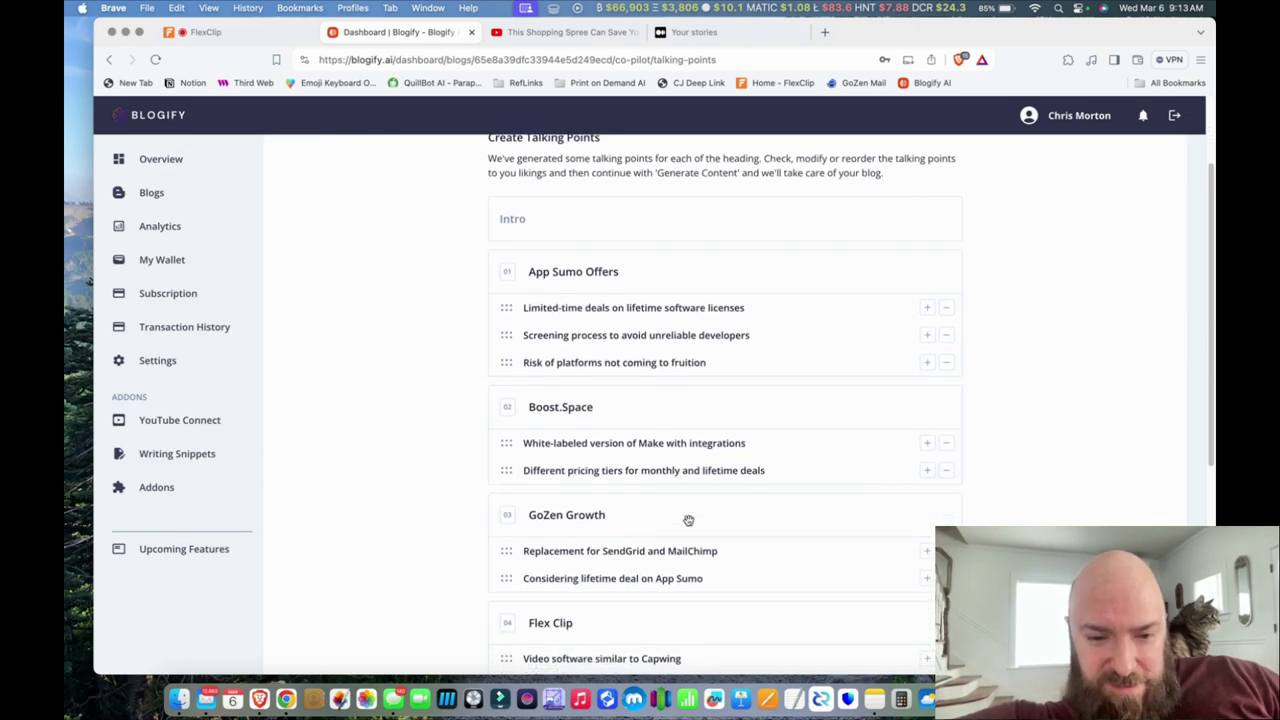
scroll(688, 520, "down", 5)
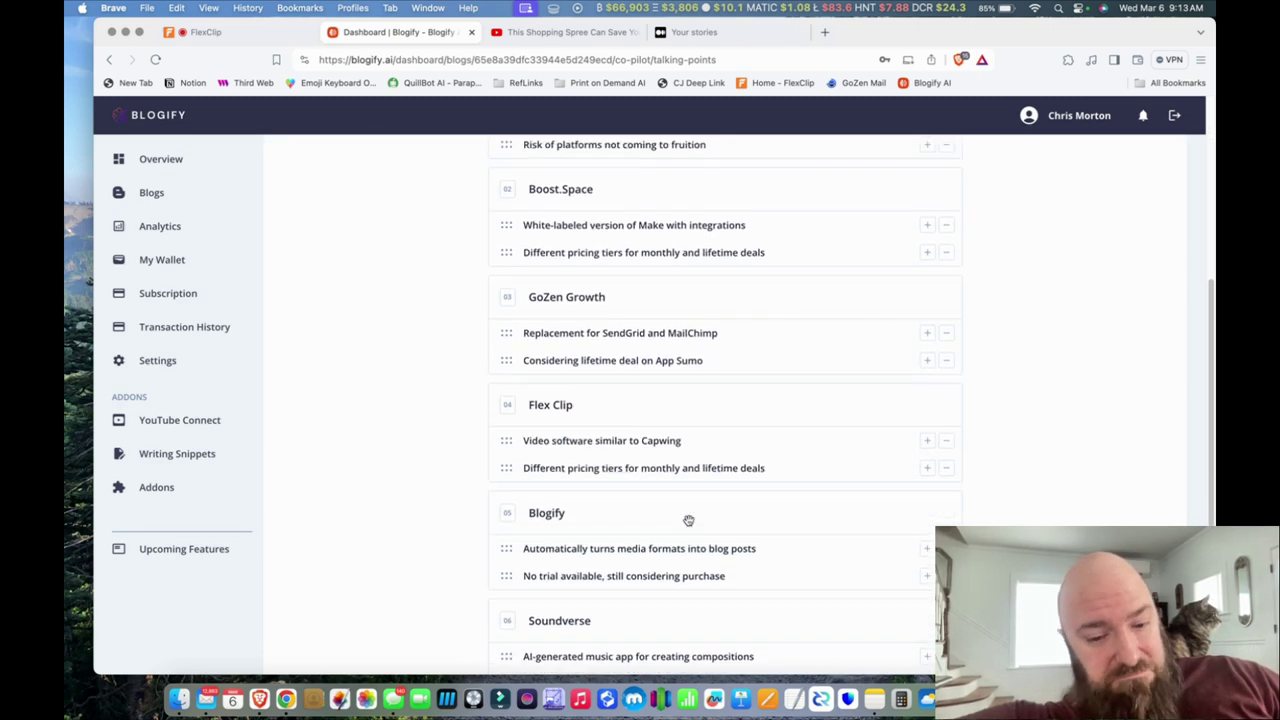
scroll(690, 525, "up", 10)
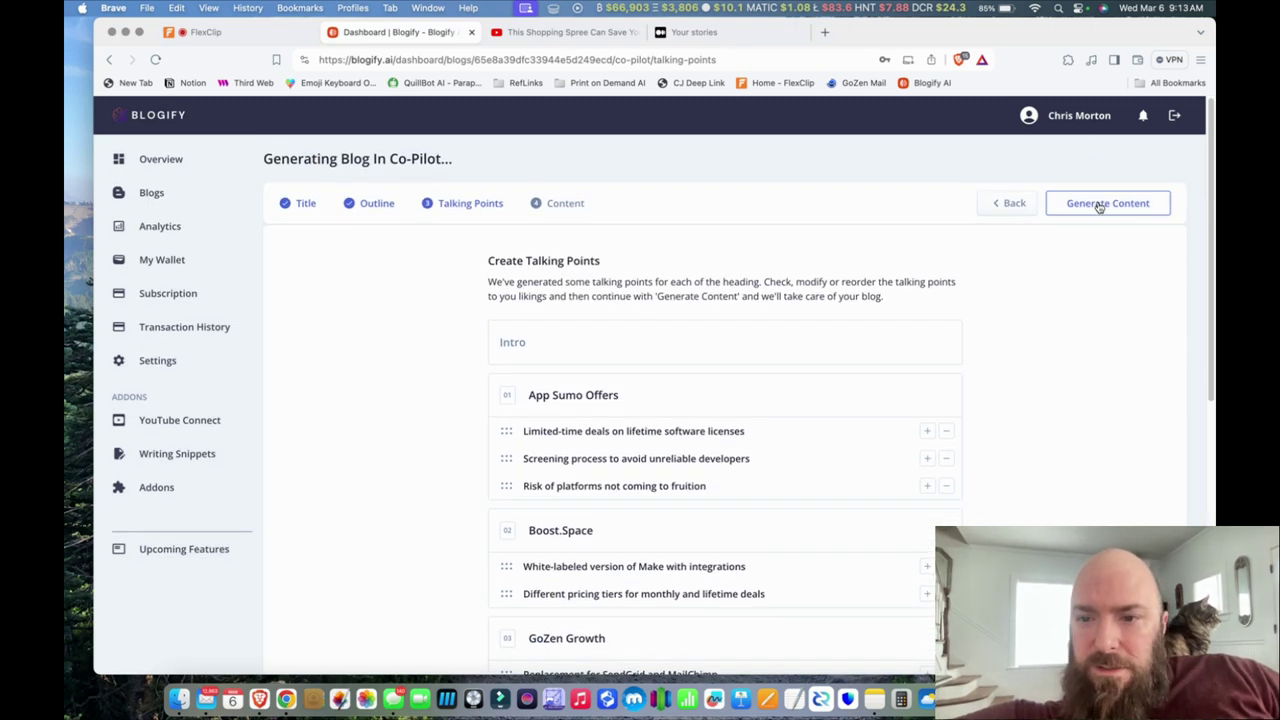
left_click(1100, 205)
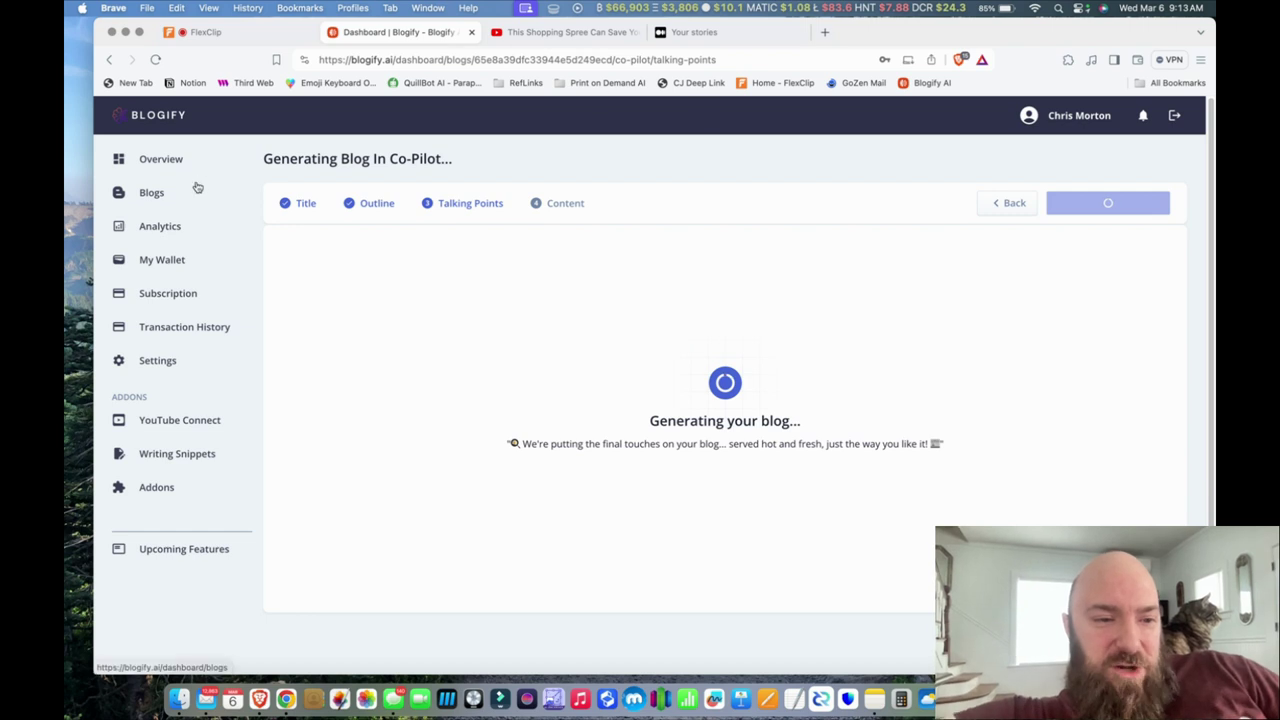
Open the blog "Shopping for Lifetime License Software on AppSumo" from the blog list and look through its article and publishing options
left_click(155, 194)
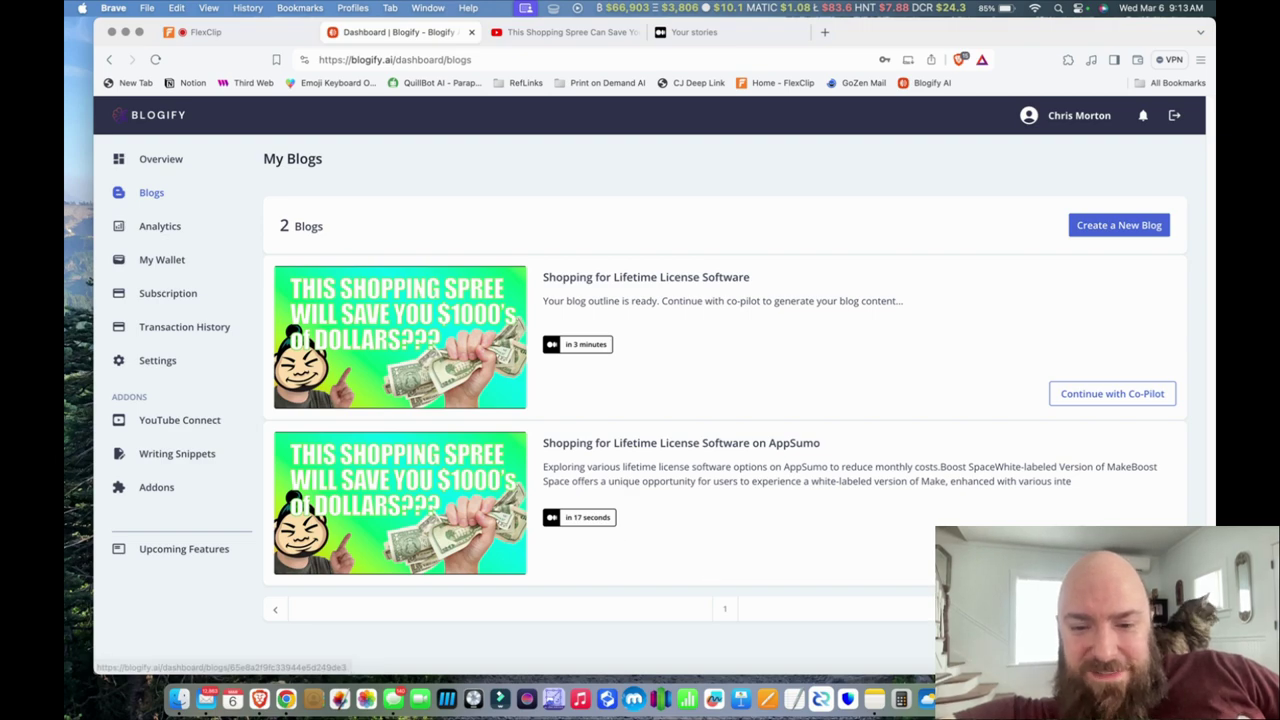
left_click(837, 505)
scroll(675, 512, "down", 1)
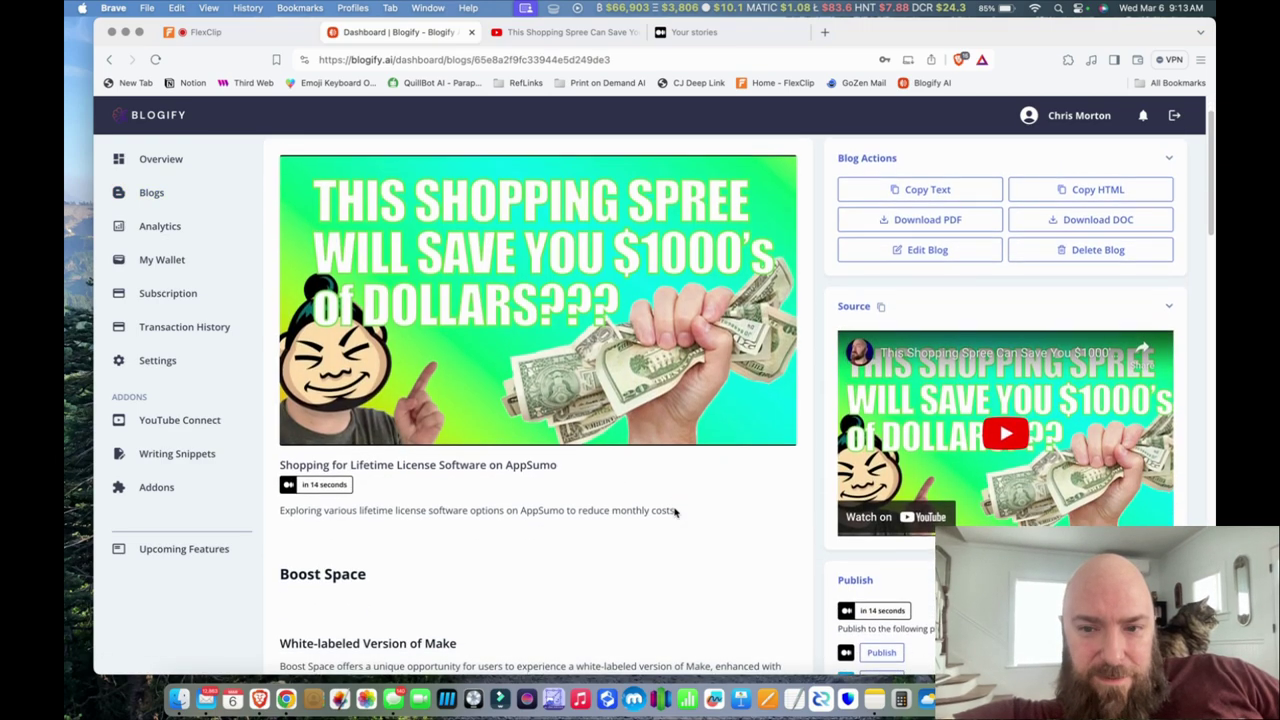
scroll(675, 512, "down", 3)
scroll(675, 512, "up", 4)
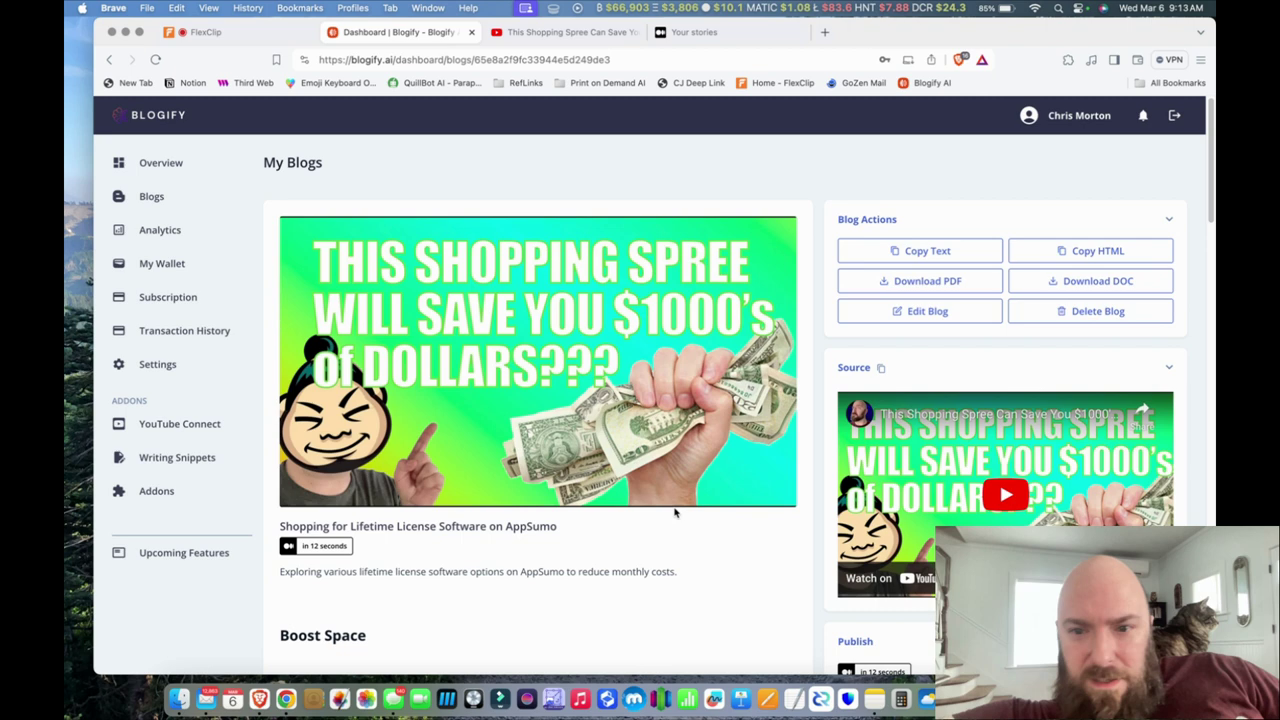
scroll(680, 510, "down", 1)
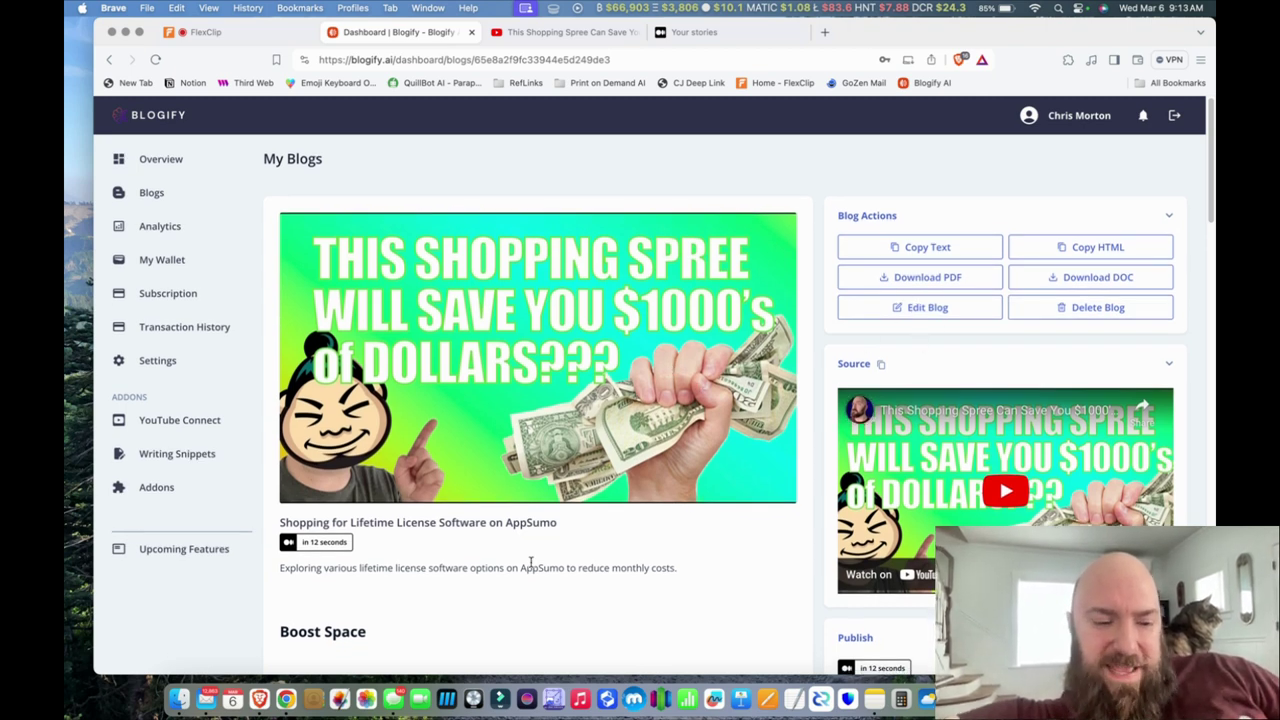
scroll(499, 548, "down", 10)
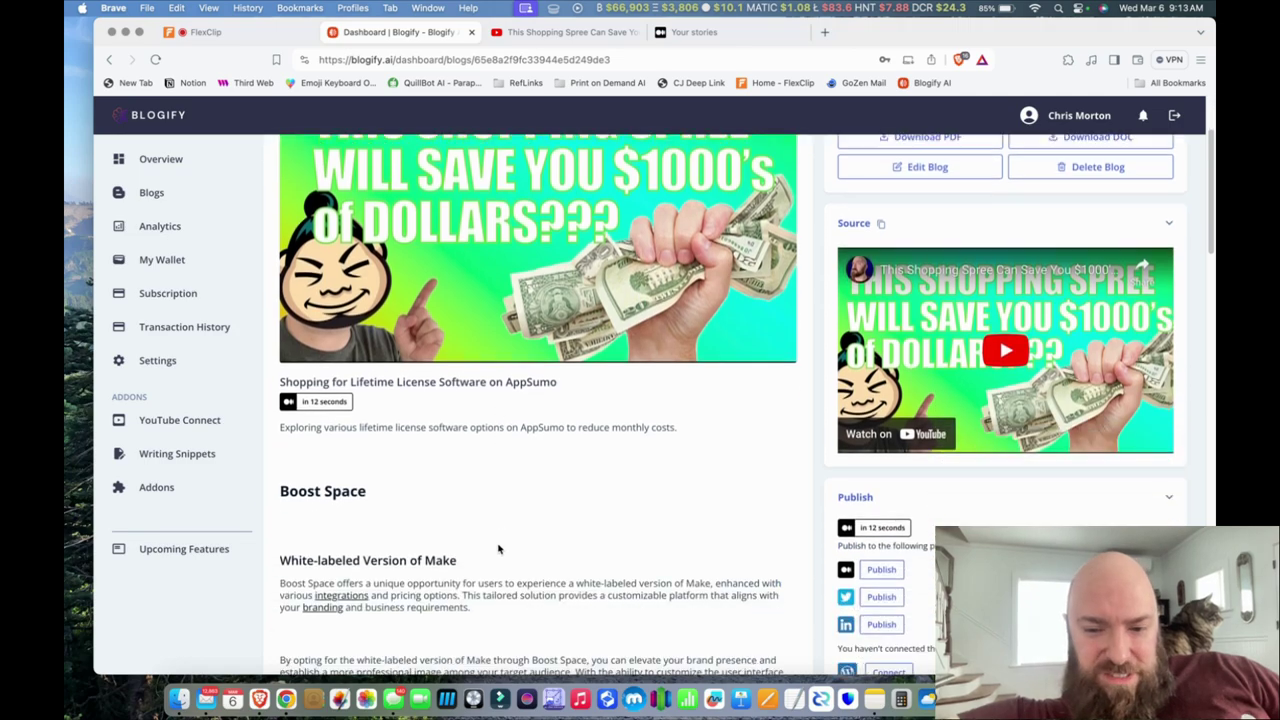
scroll(499, 548, "down", 10)
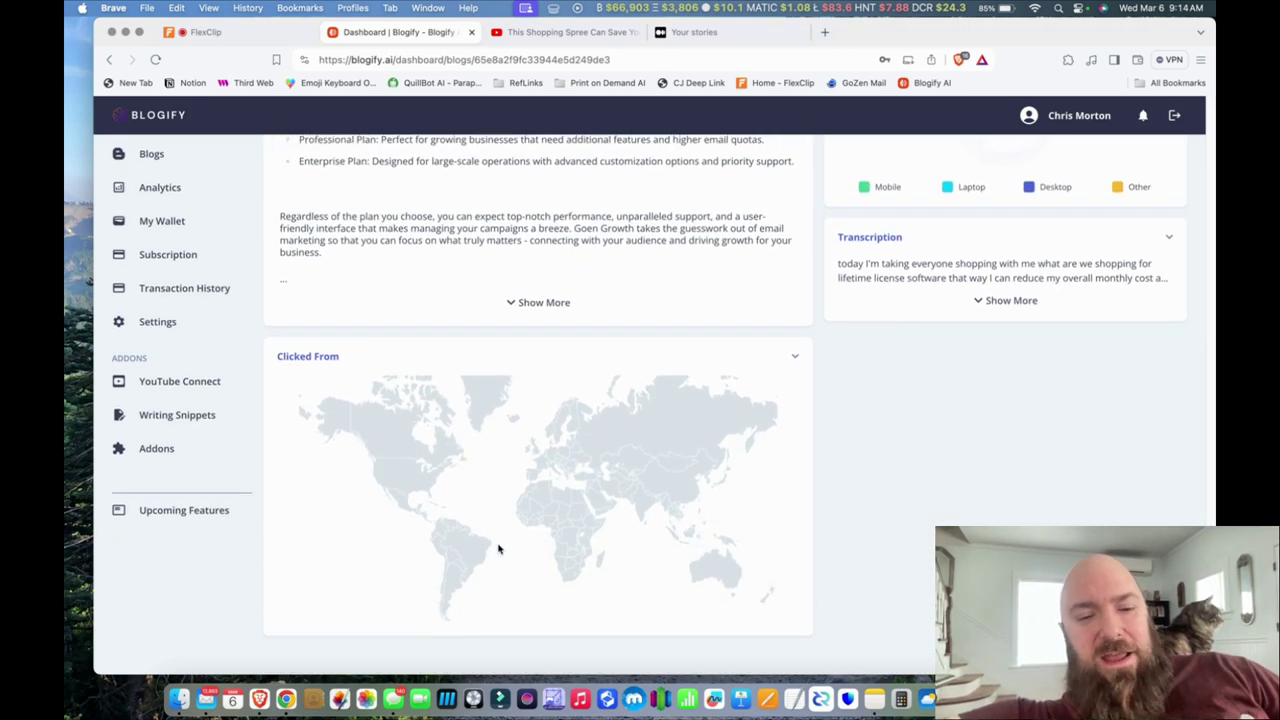
scroll(499, 548, "up", 15)
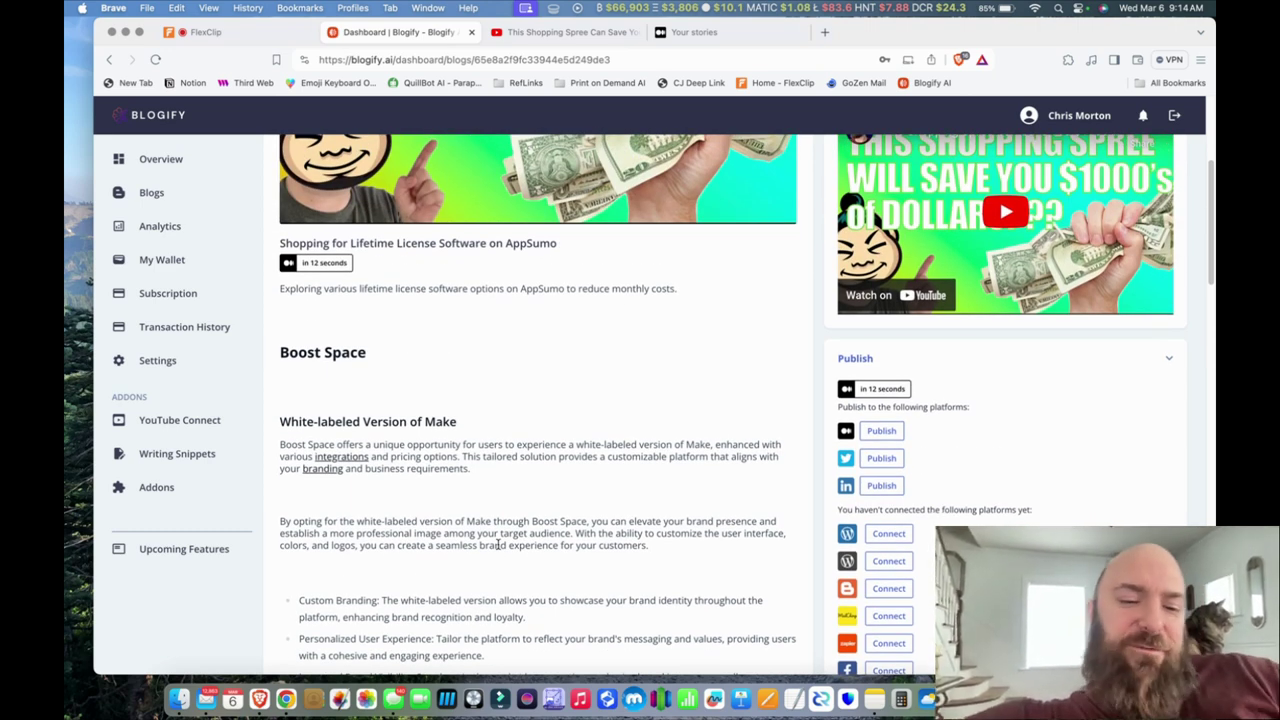
scroll(508, 468, "up", 5)
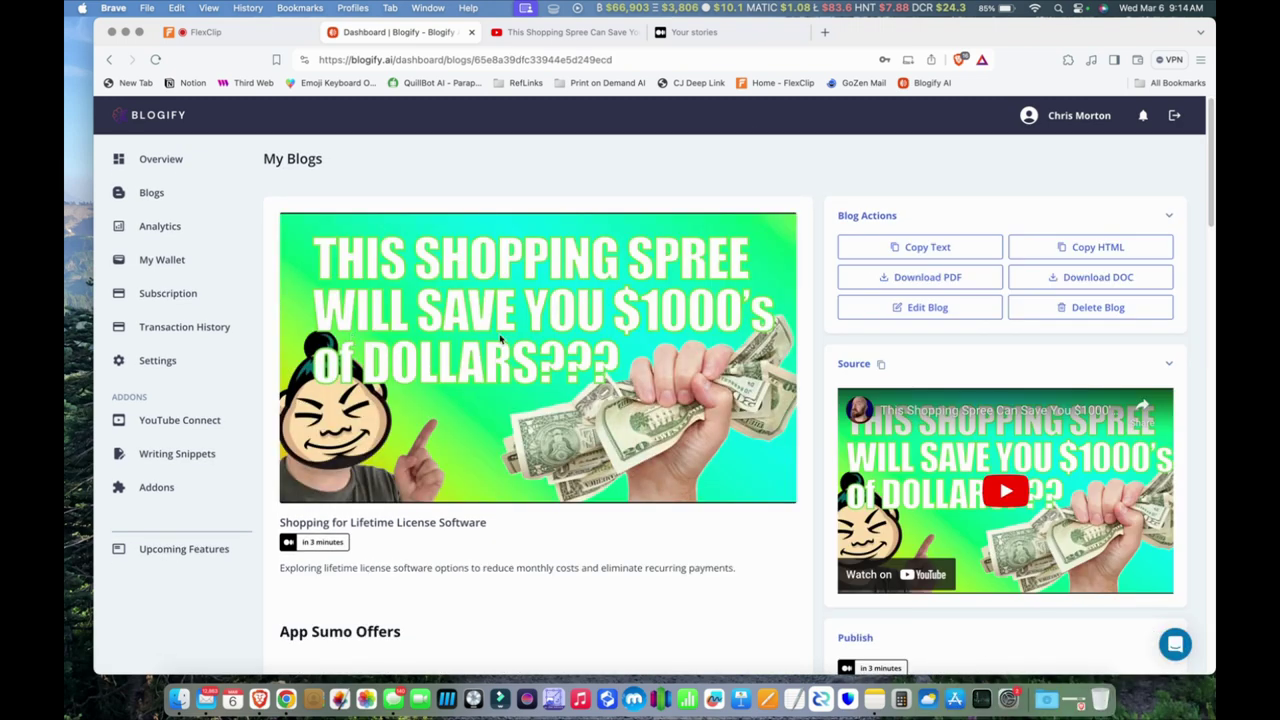
Read through the full Co-Pilot blog "Shopping for Lifetime License Software", expanding the truncated text beyond the Boost.Space section
scroll(577, 507, "down", 4)
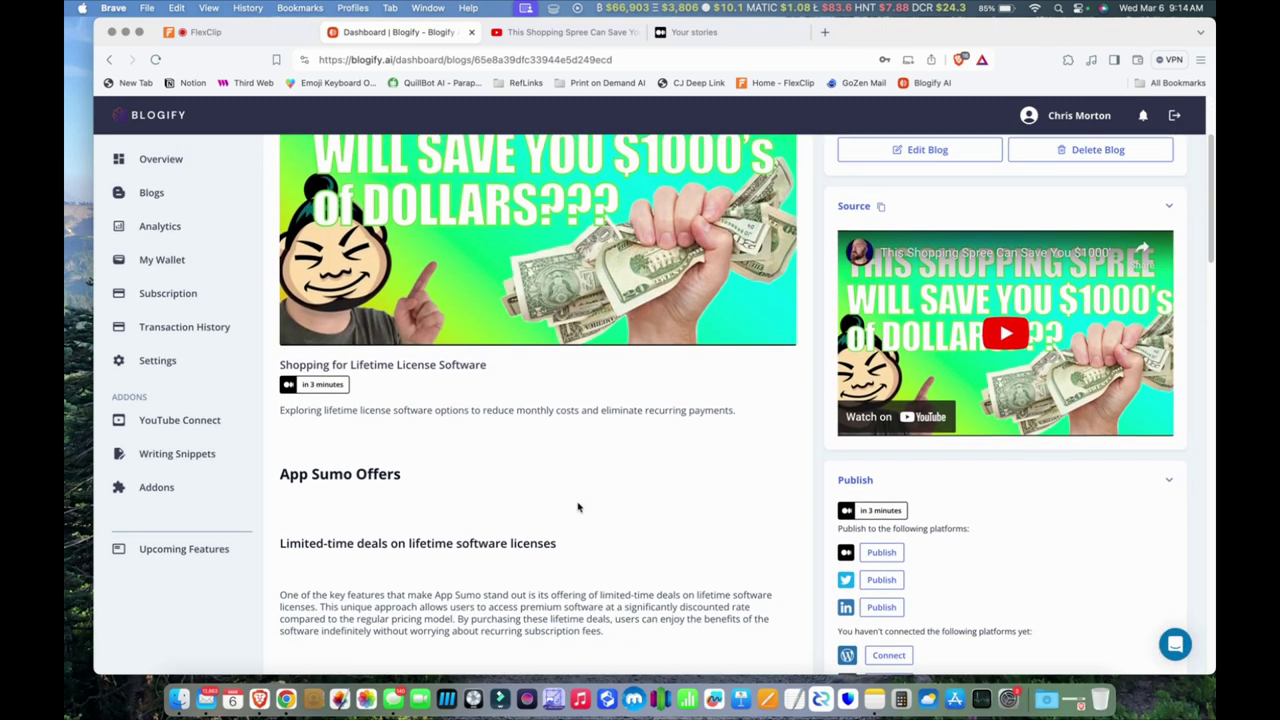
scroll(577, 507, "down", 6)
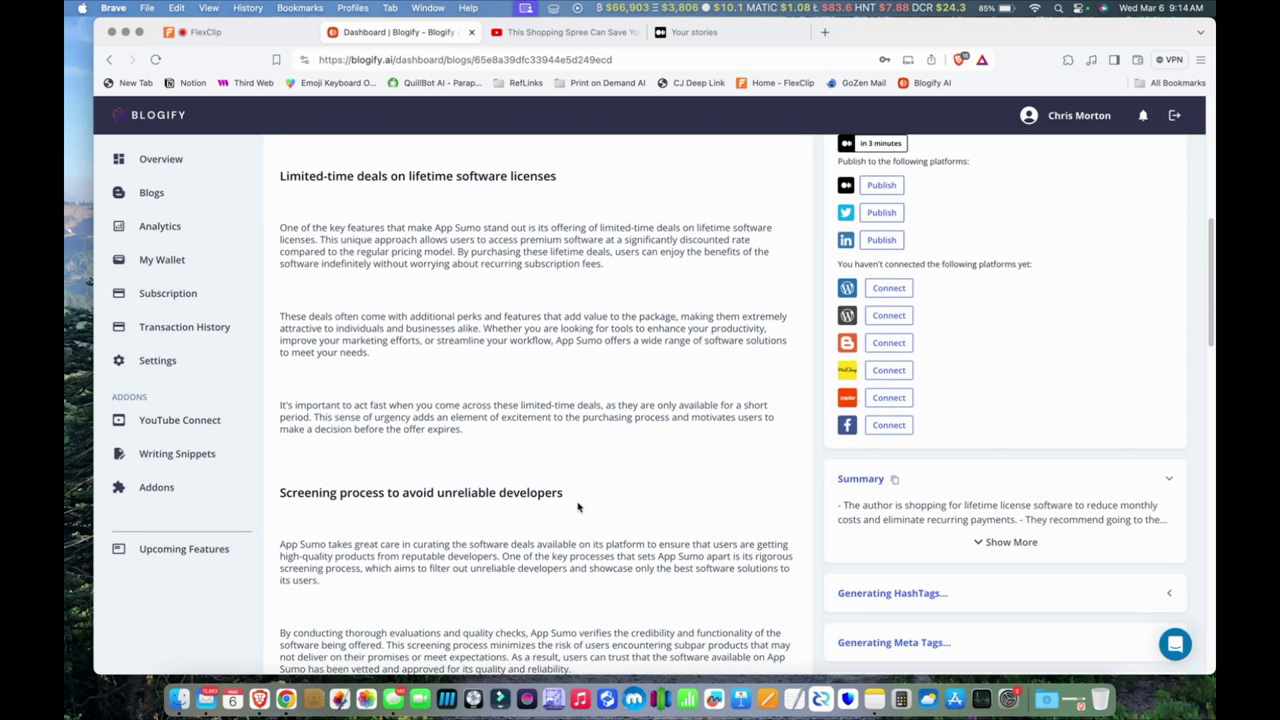
scroll(577, 507, "down", 5)
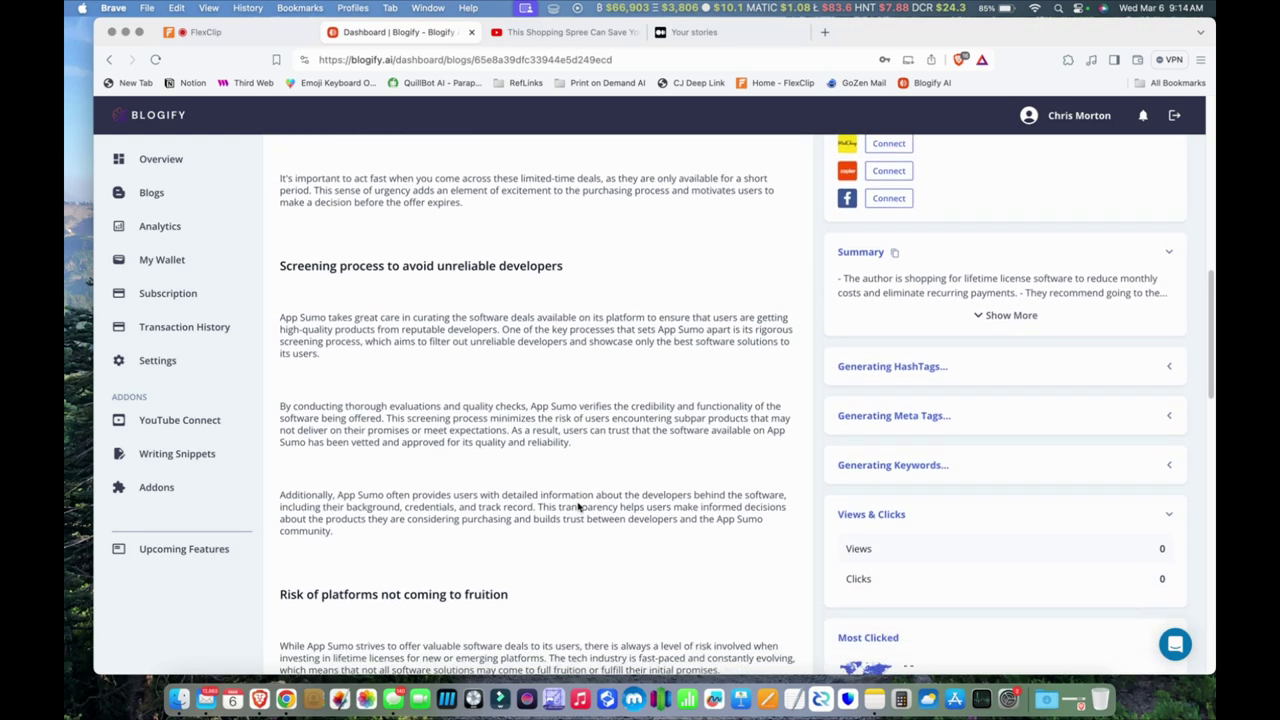
scroll(577, 507, "down", 8)
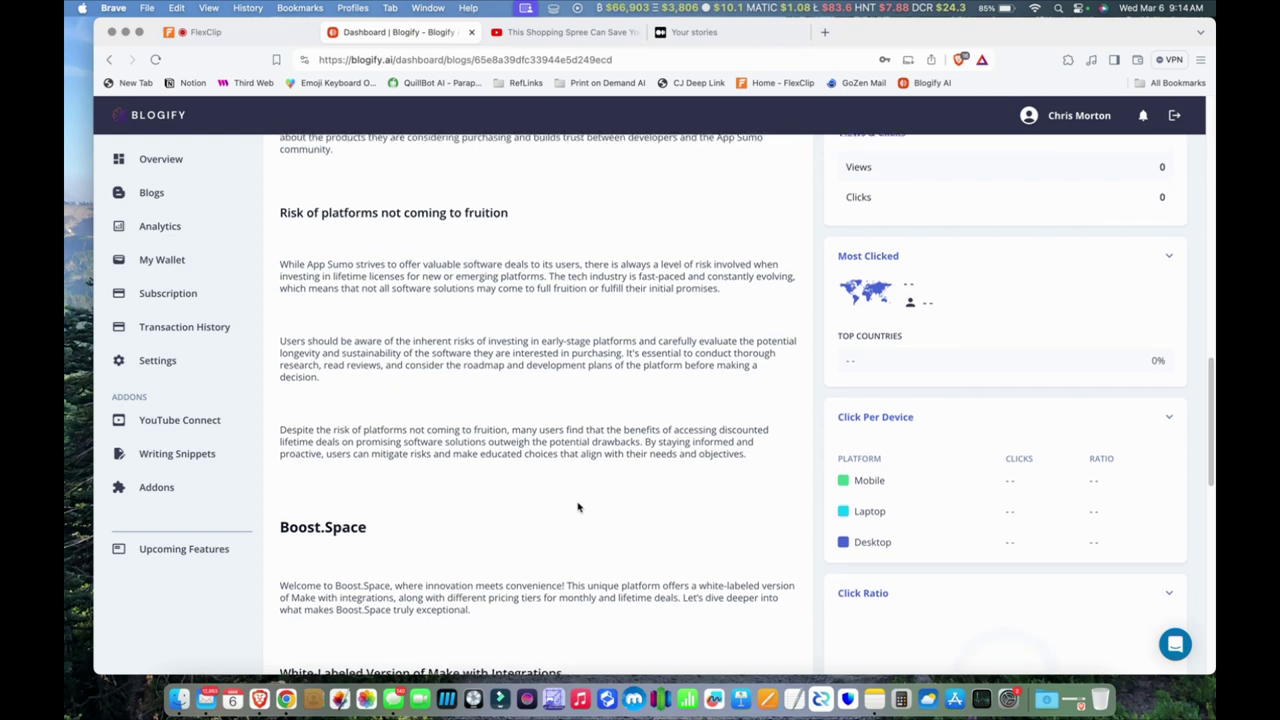
scroll(577, 507, "down", 6)
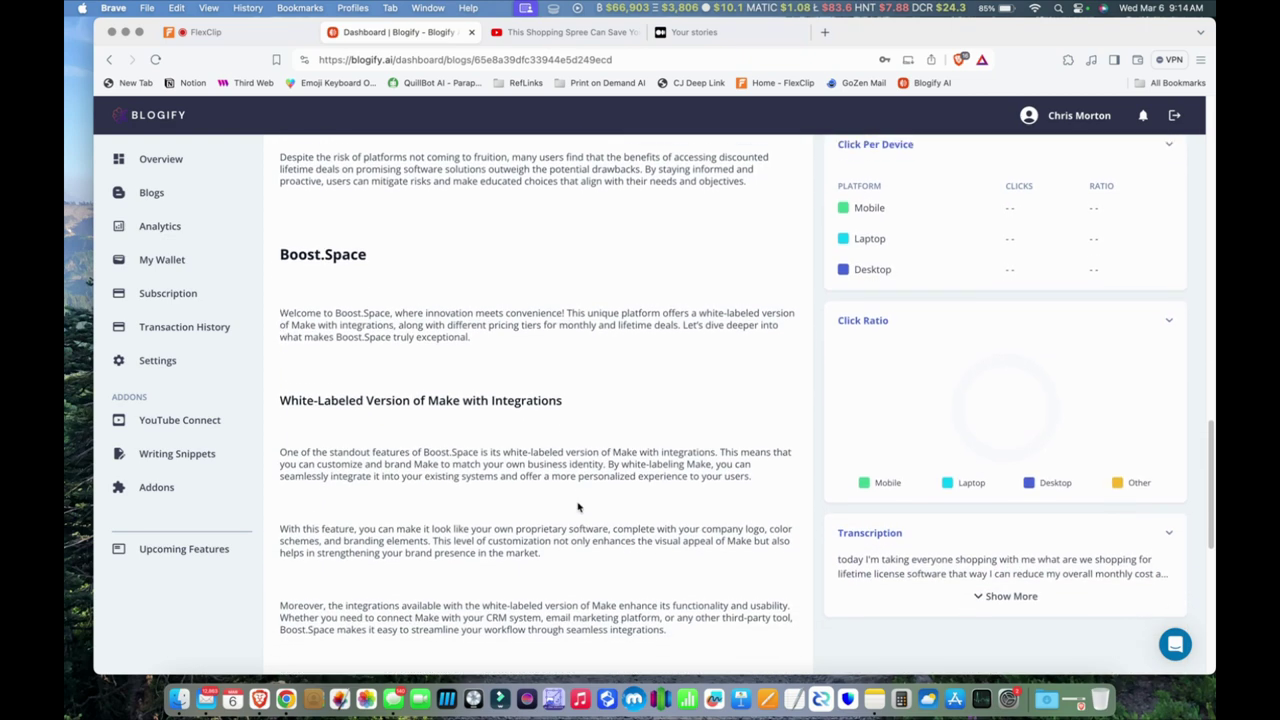
scroll(577, 507, "down", 7)
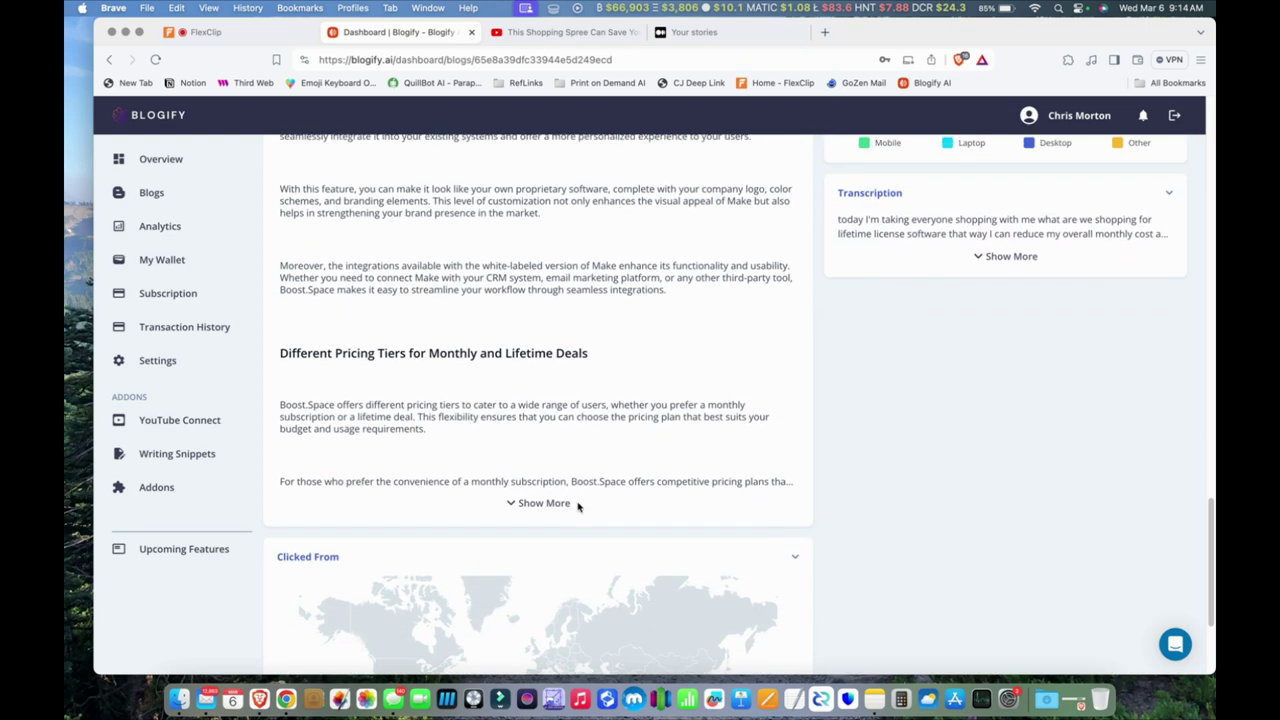
scroll(560, 497, "down", 3)
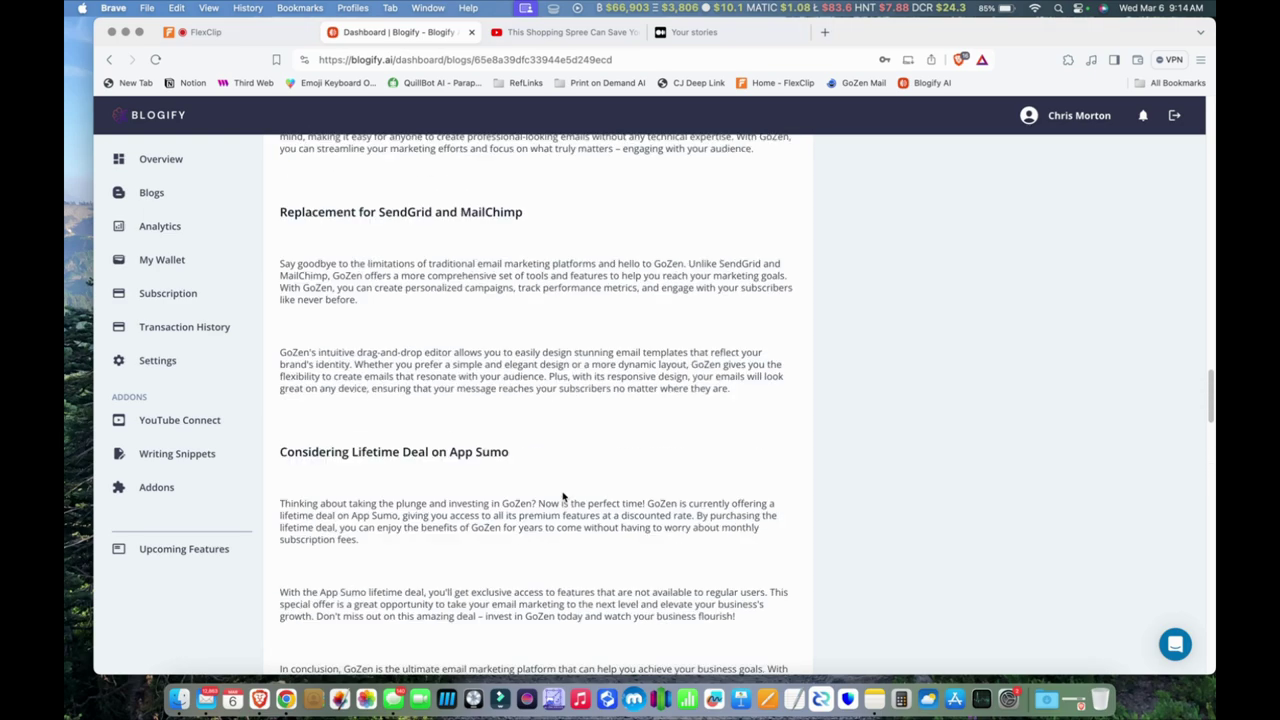
scroll(563, 497, "up", 20)
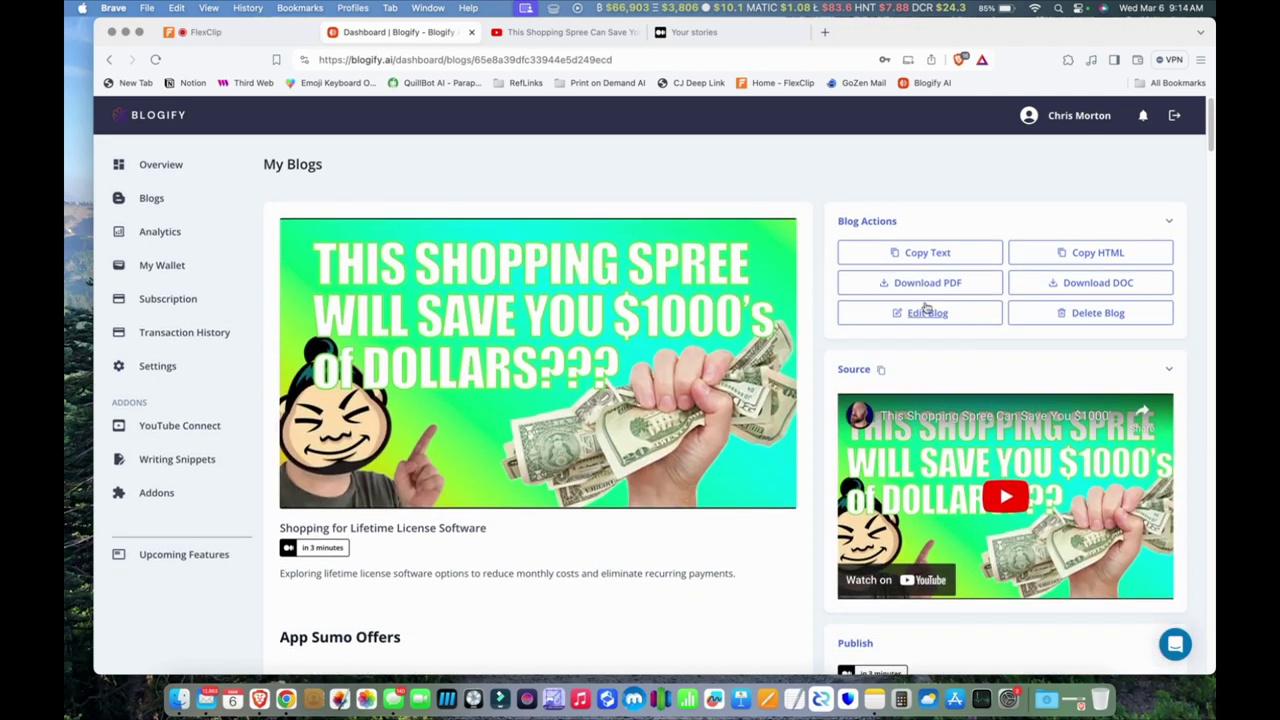
Open the Co-Pilot blog for editing and examine its text and formatting options, from App Sumo Offers to the Blogify section
left_click(942, 311)
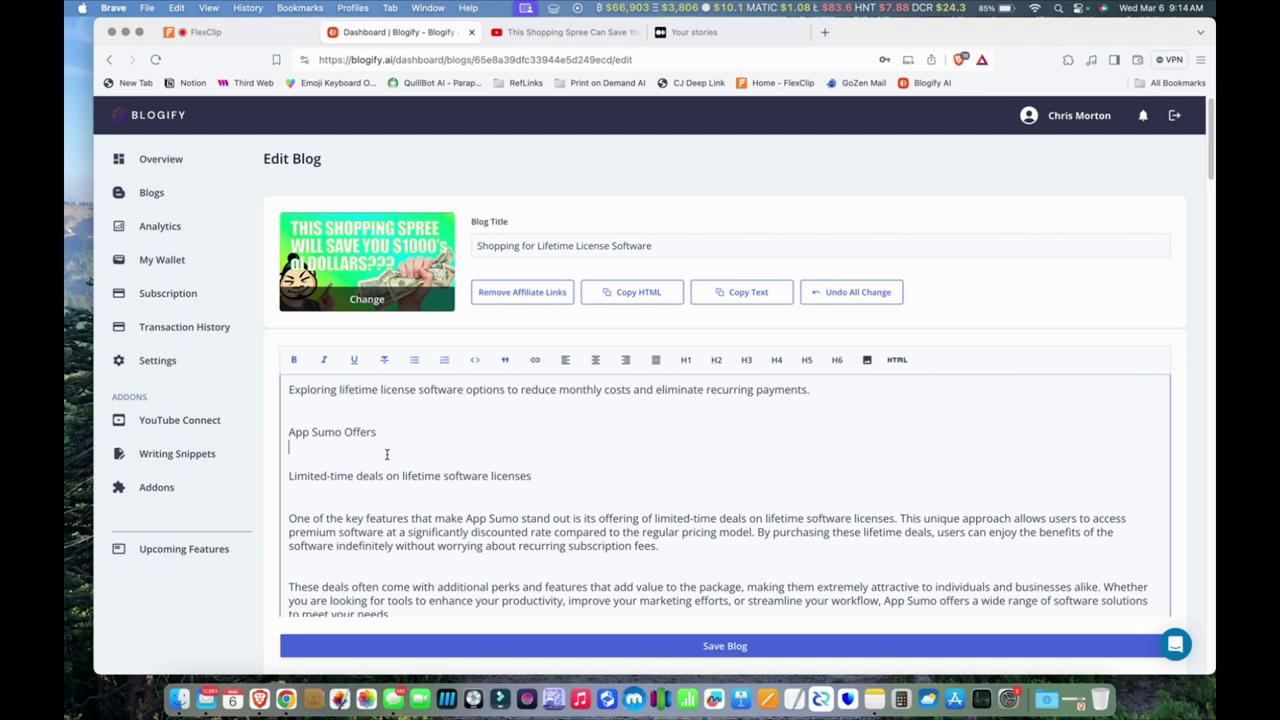
scroll(492, 476, "down", 3)
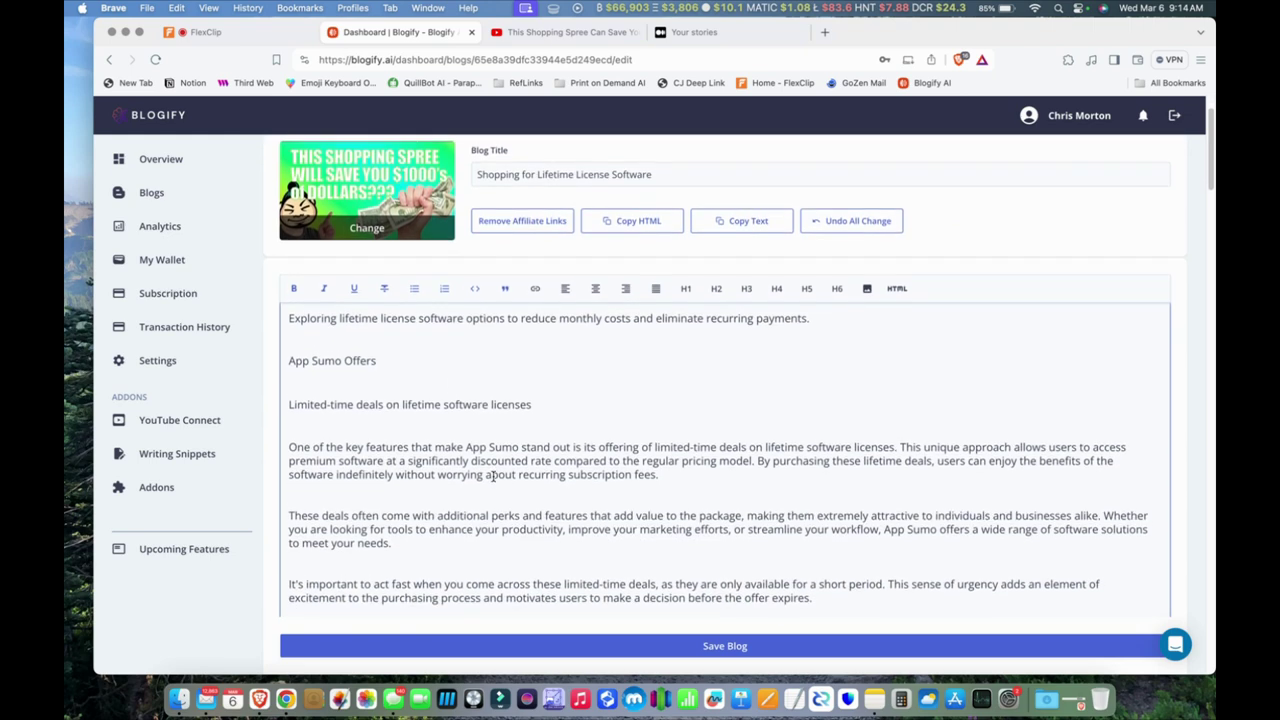
scroll(492, 476, "down", 4)
scroll(492, 476, "down", 2)
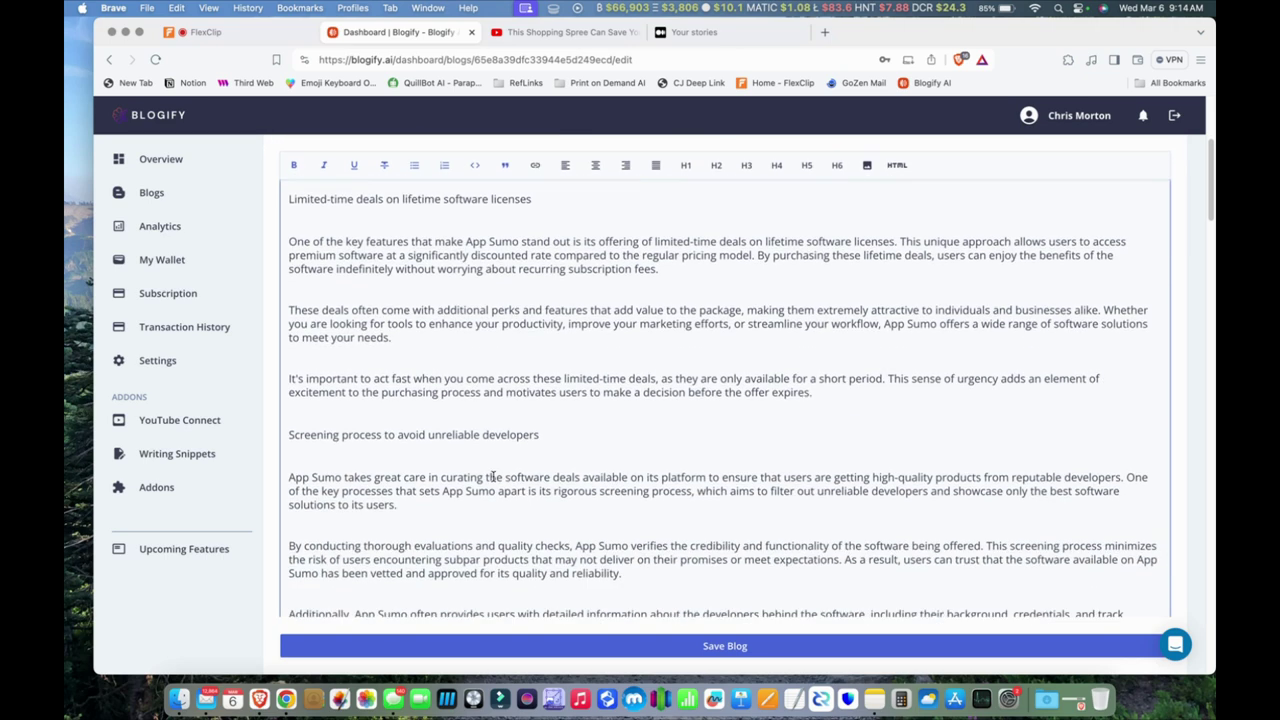
scroll(492, 476, "up", 8)
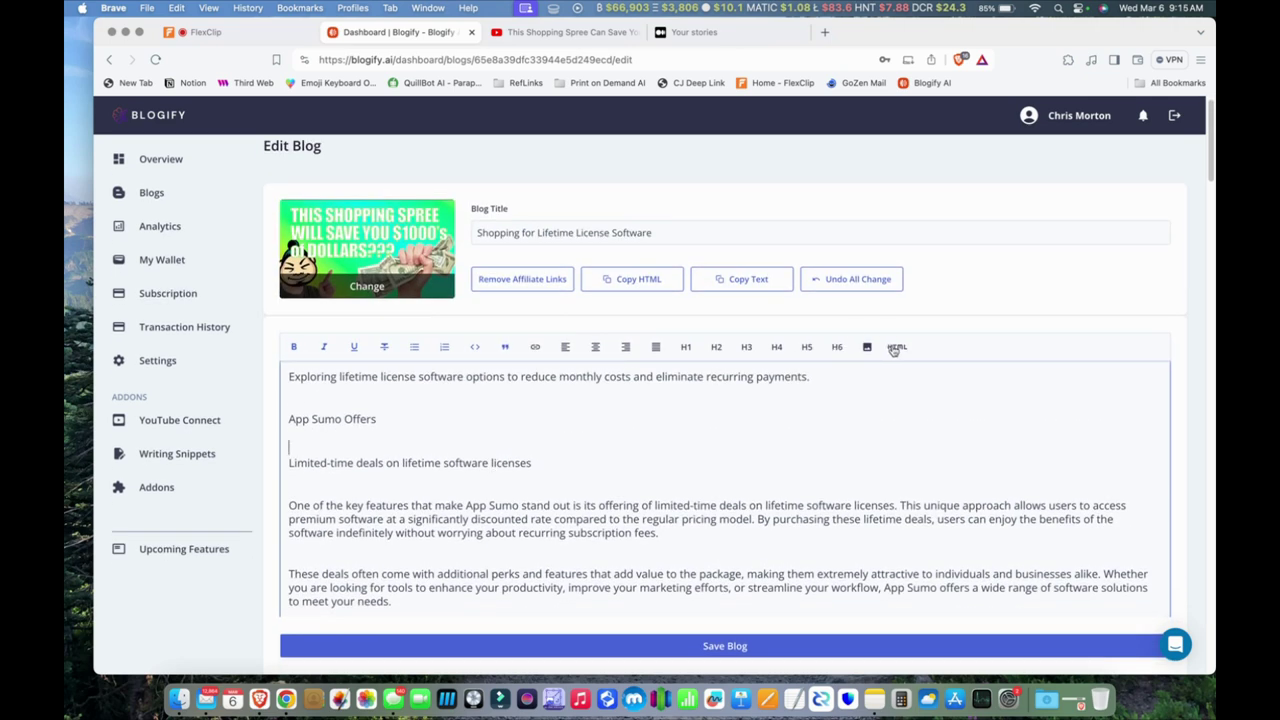
scroll(742, 451, "down", 20)
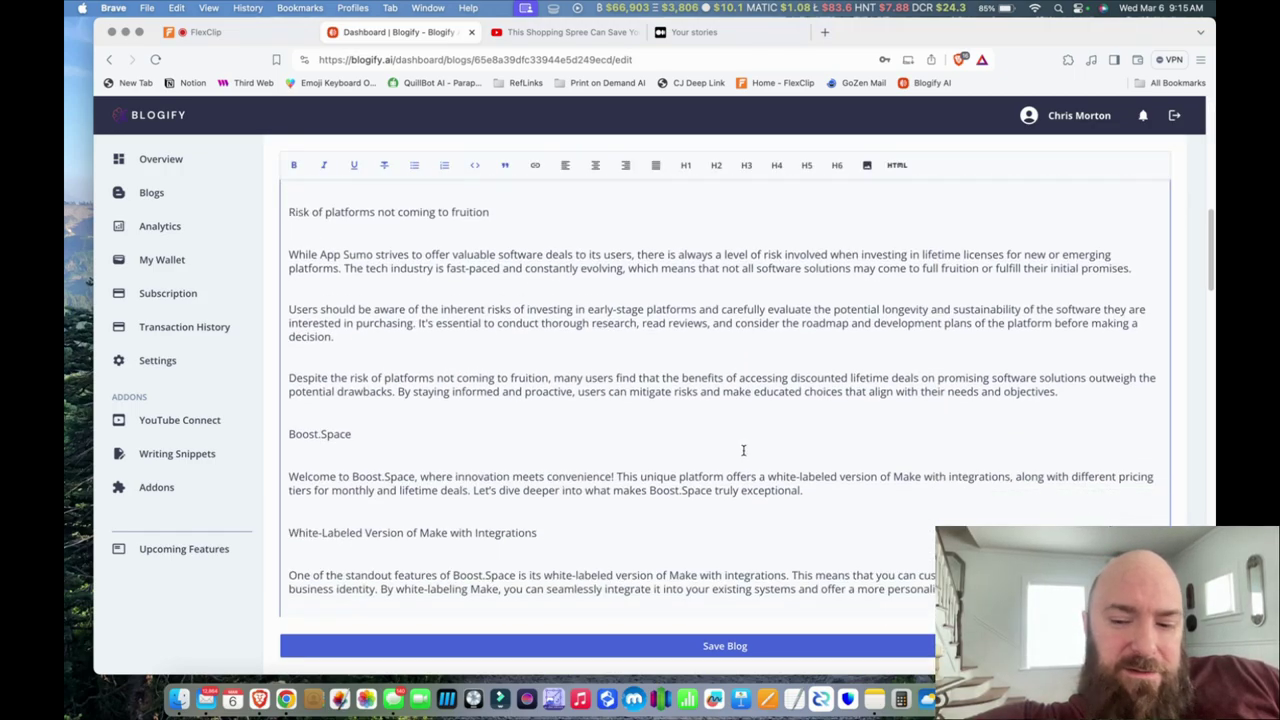
scroll(743, 451, "down", 12)
scroll(743, 451, "up", 10)
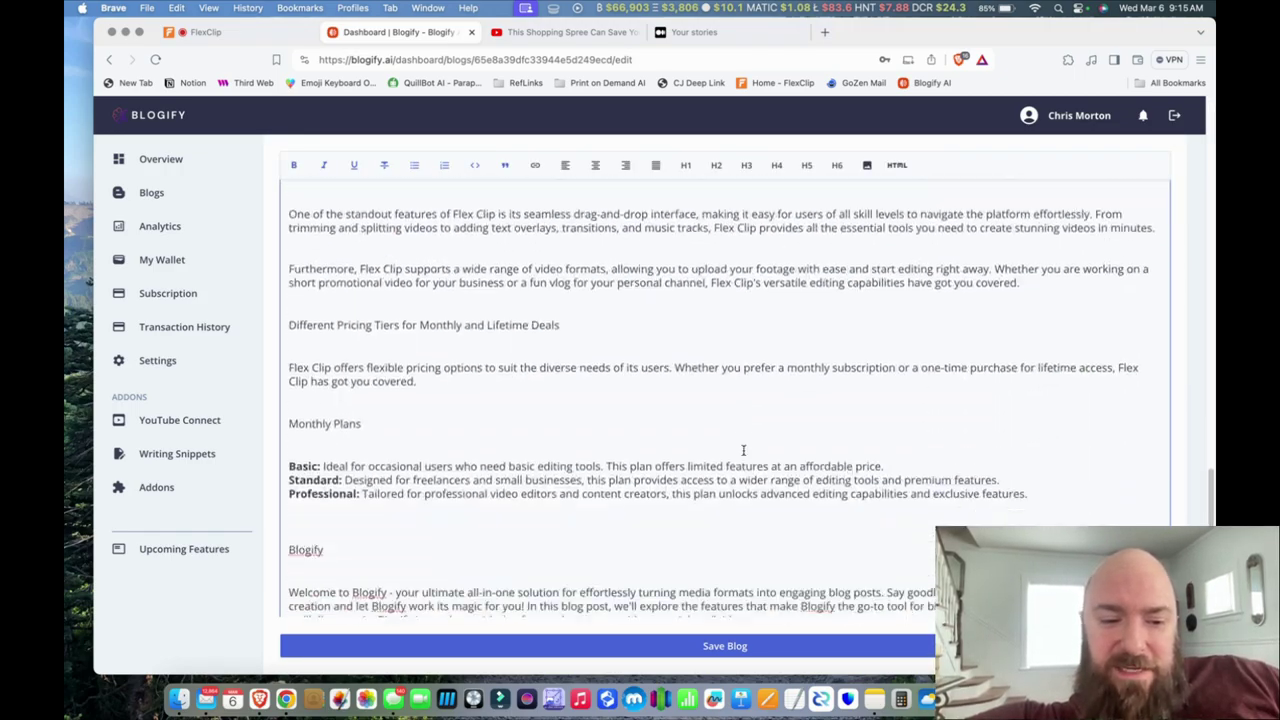
scroll(743, 451, "up", 12)
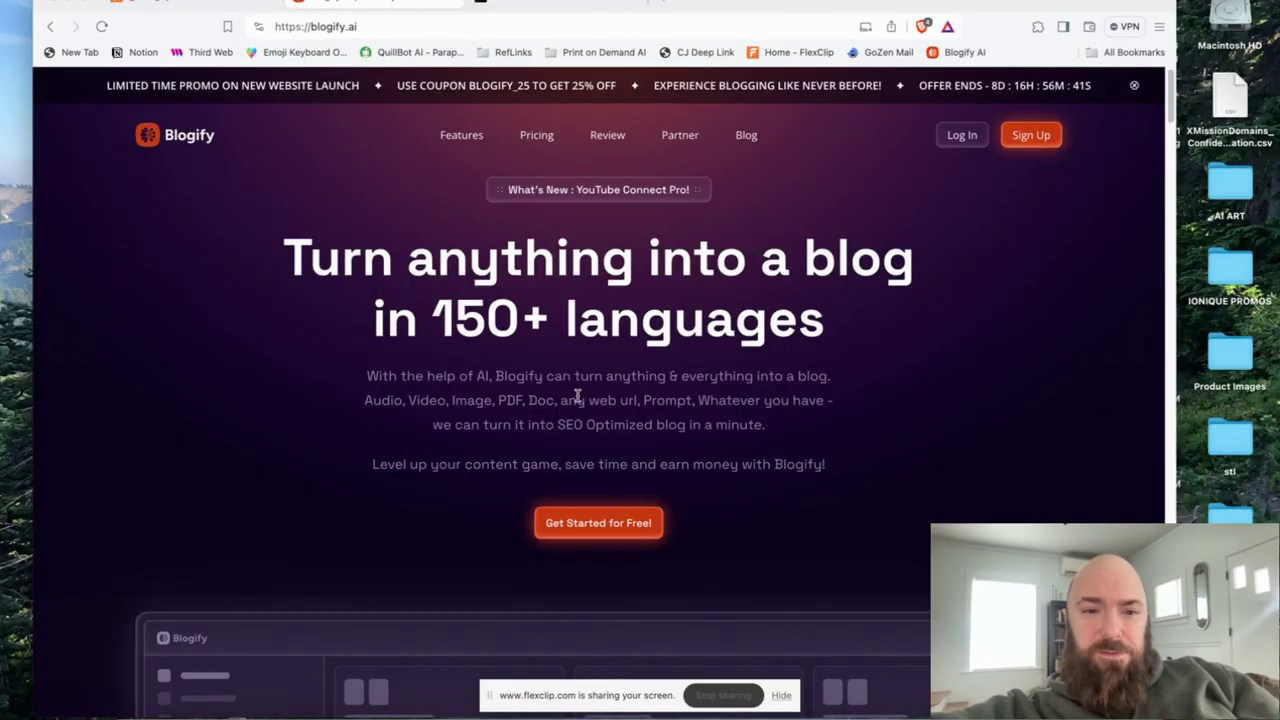
Switch to Medium, open the draft story about shopping for lifetime licenses on AppSumo, and read through its content
left_click(575, 3)
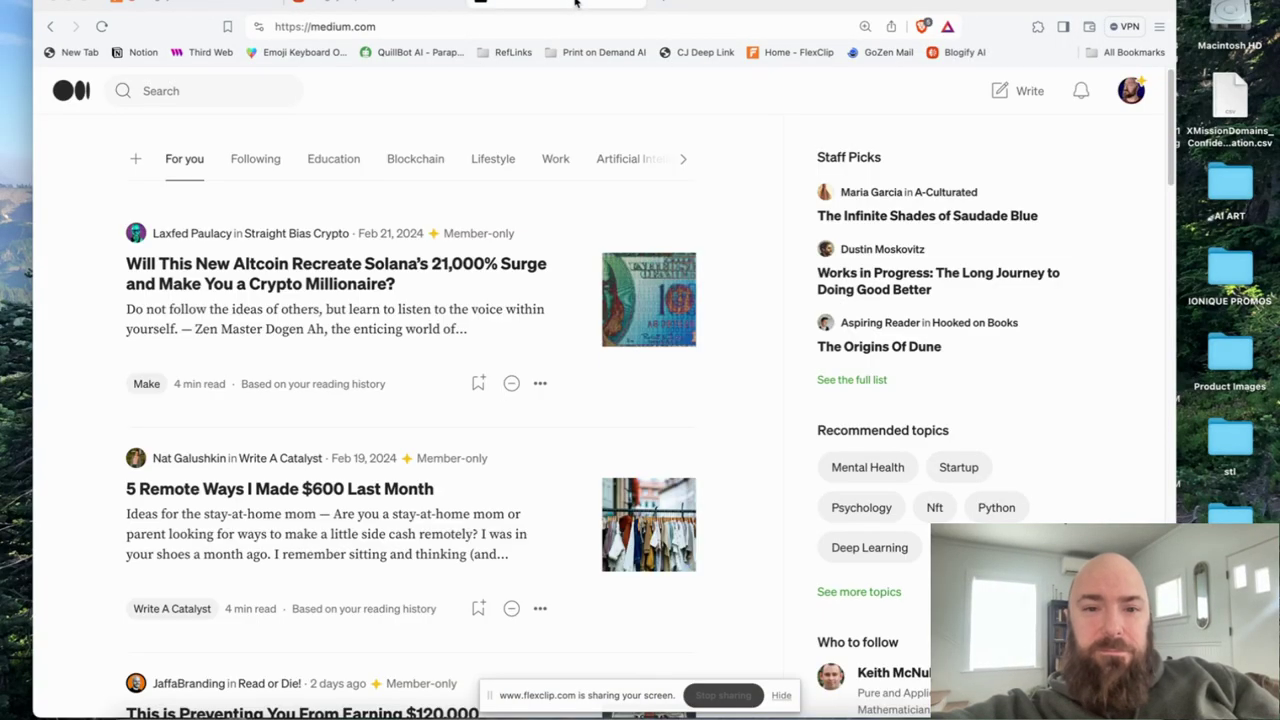
left_click(1134, 90)
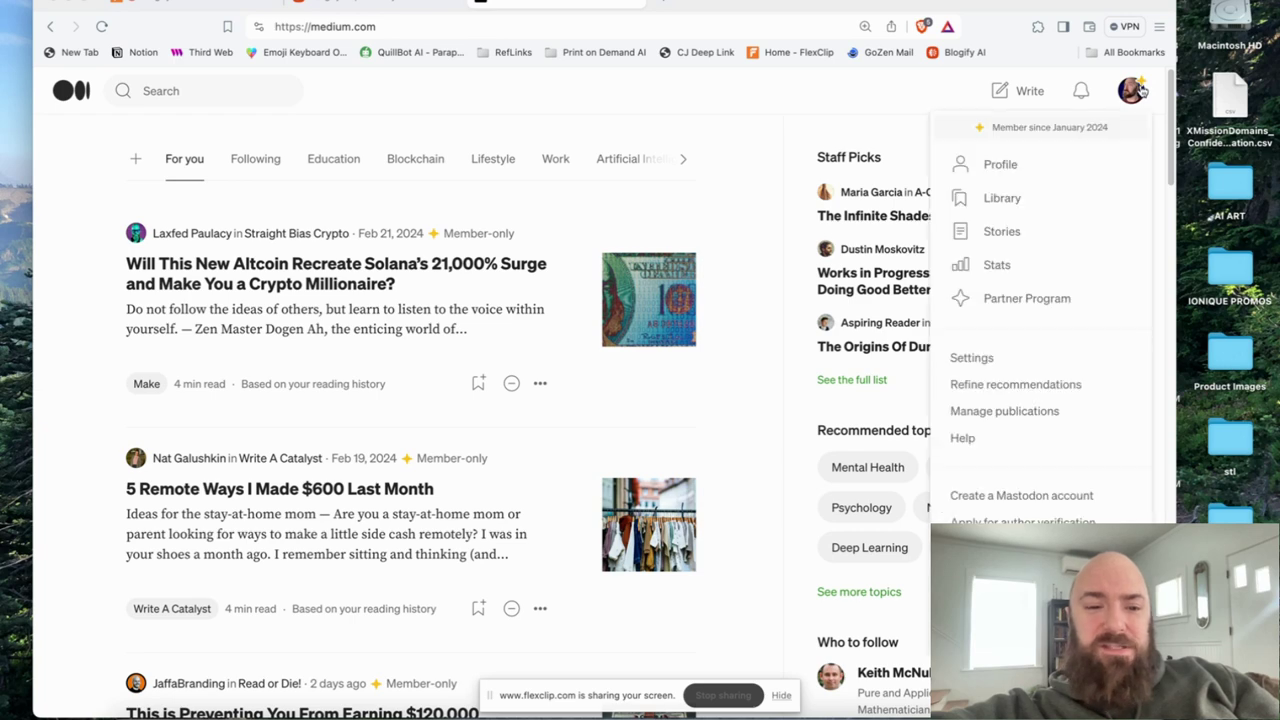
left_click(1003, 231)
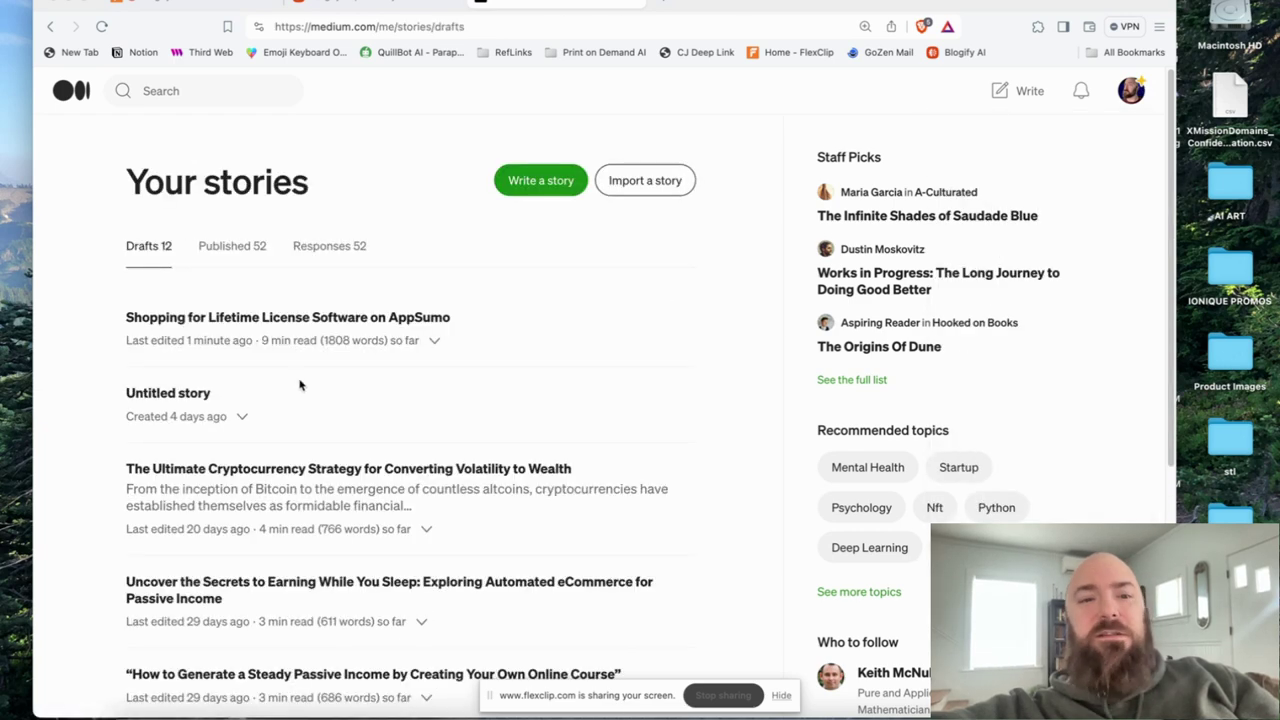
left_click(275, 320)
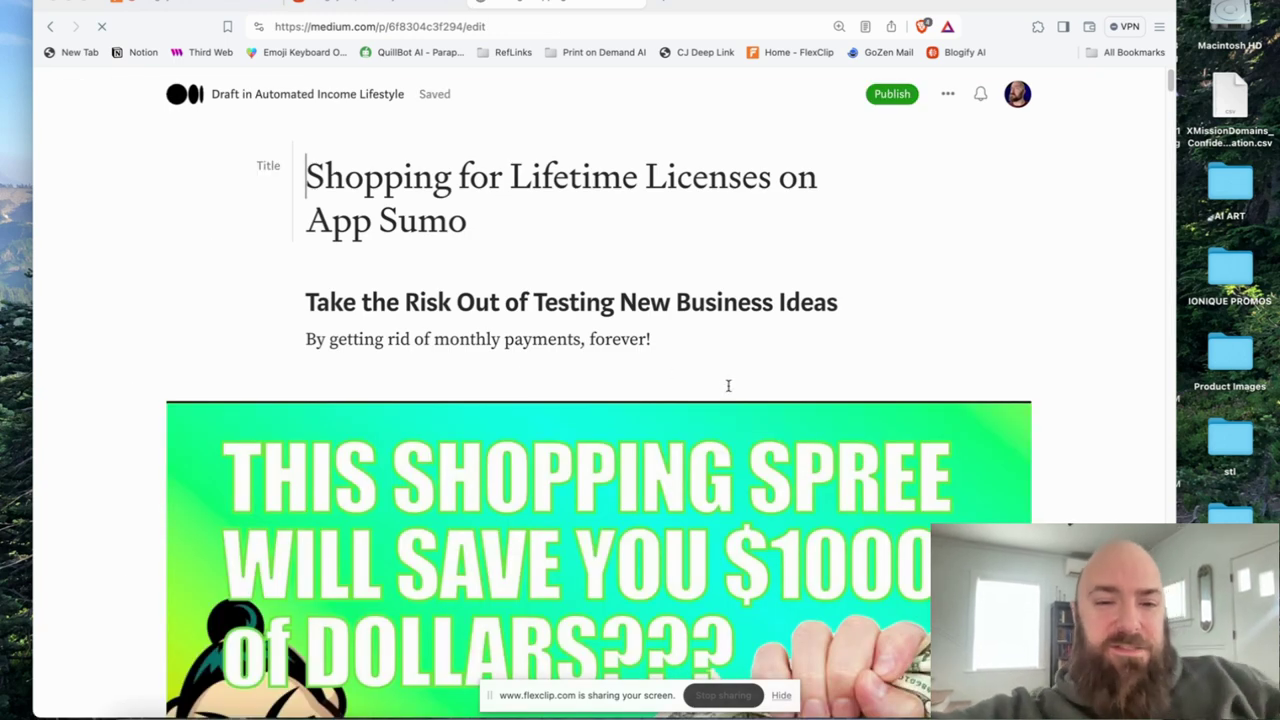
scroll(728, 385, "down", 3)
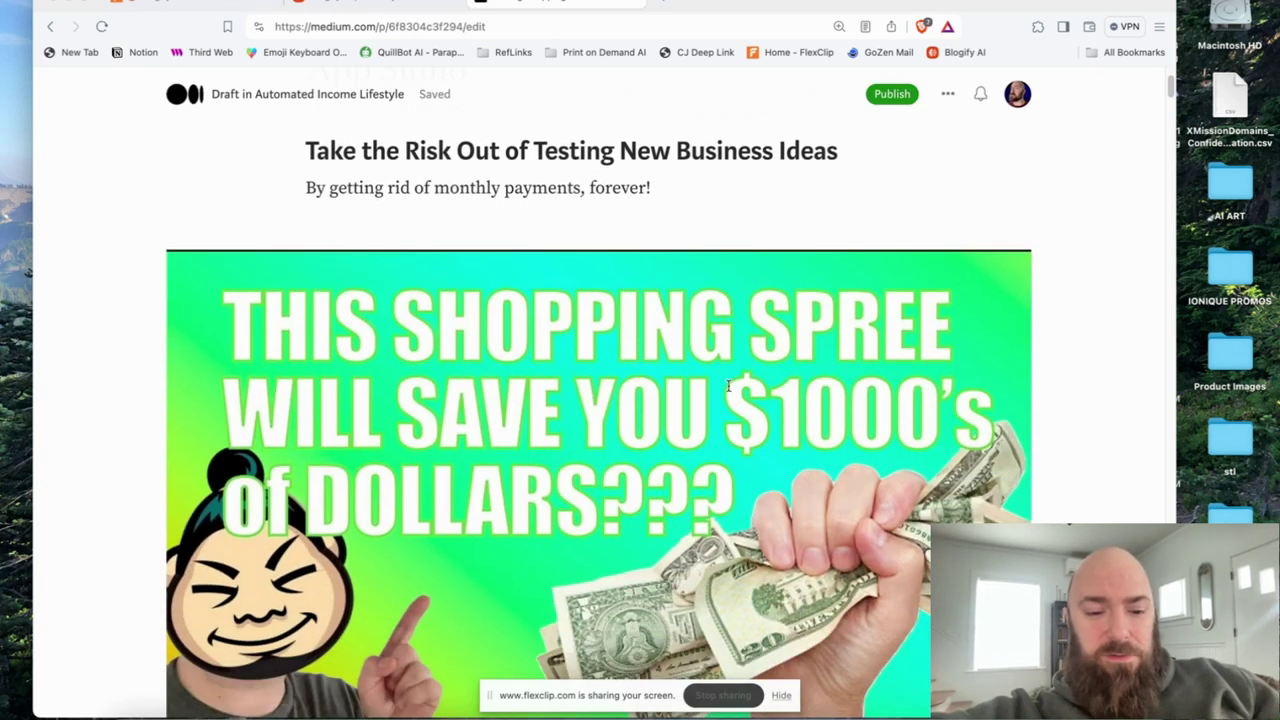
scroll(728, 385, "down", 20)
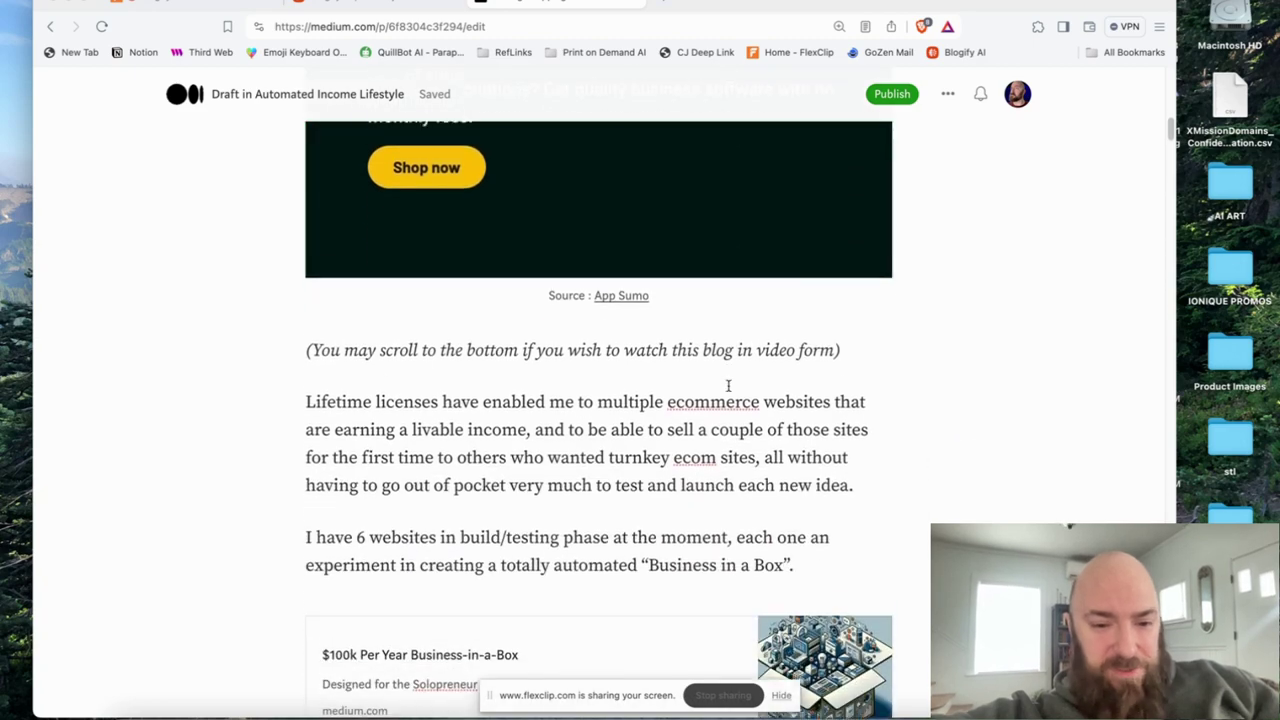
scroll(728, 385, "down", 15)
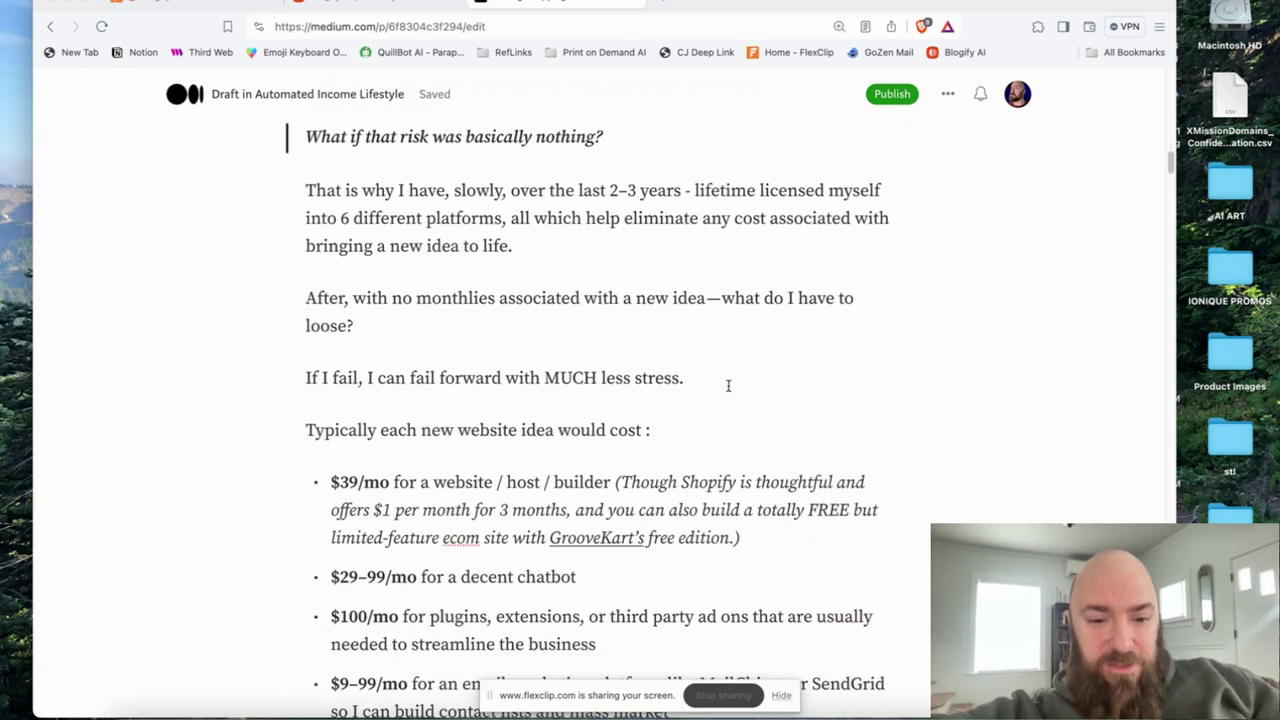
scroll(728, 385, "down", 15)
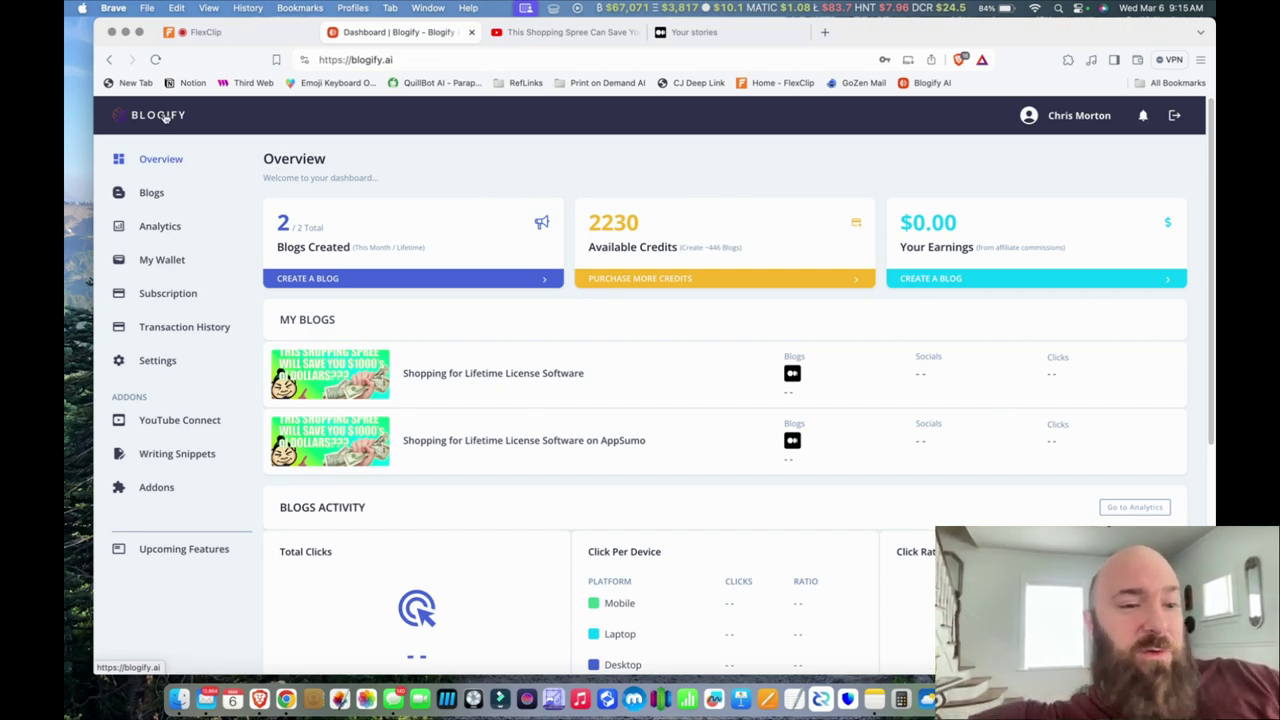
Leave the Blogify dashboard for the Blogify home page
left_click(165, 117)
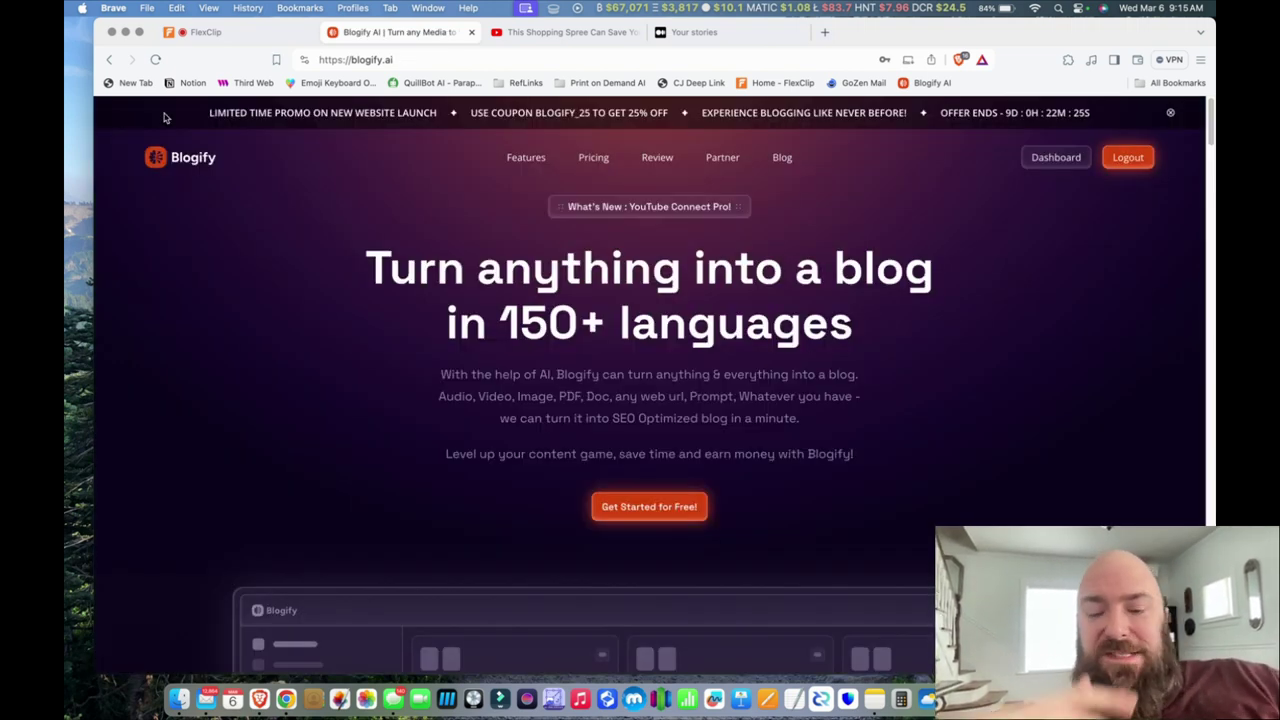